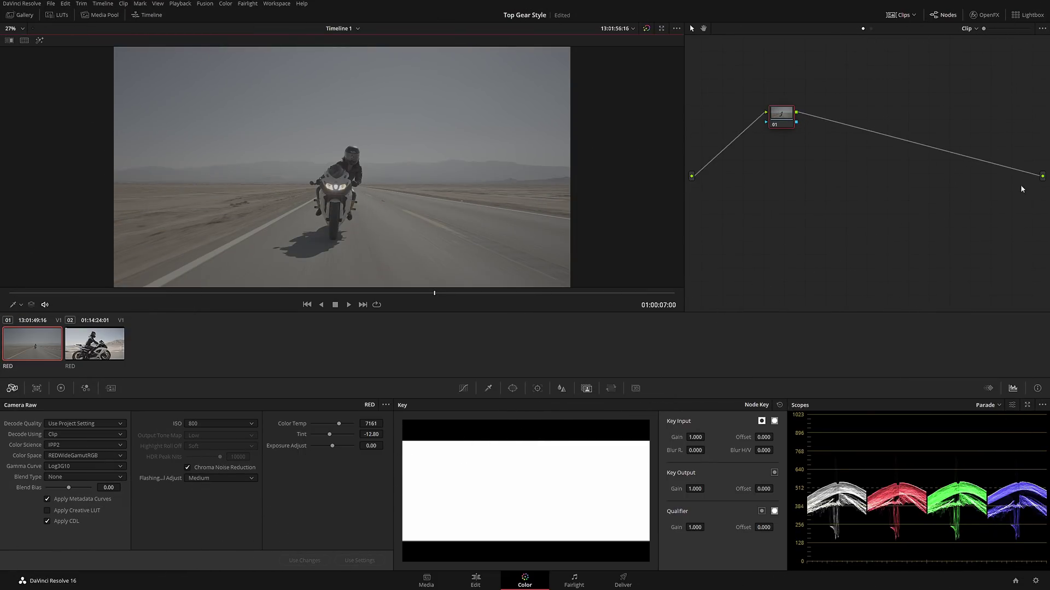
# Review the footage by scrubbing through the front-view and side-view motorcycle clips
pyautogui.moveTo(52, 294)
pyautogui.mouseDown()
pyautogui.moveTo(572, 296)
pyautogui.moveTo(43, 301)
pyautogui.mouseUp()
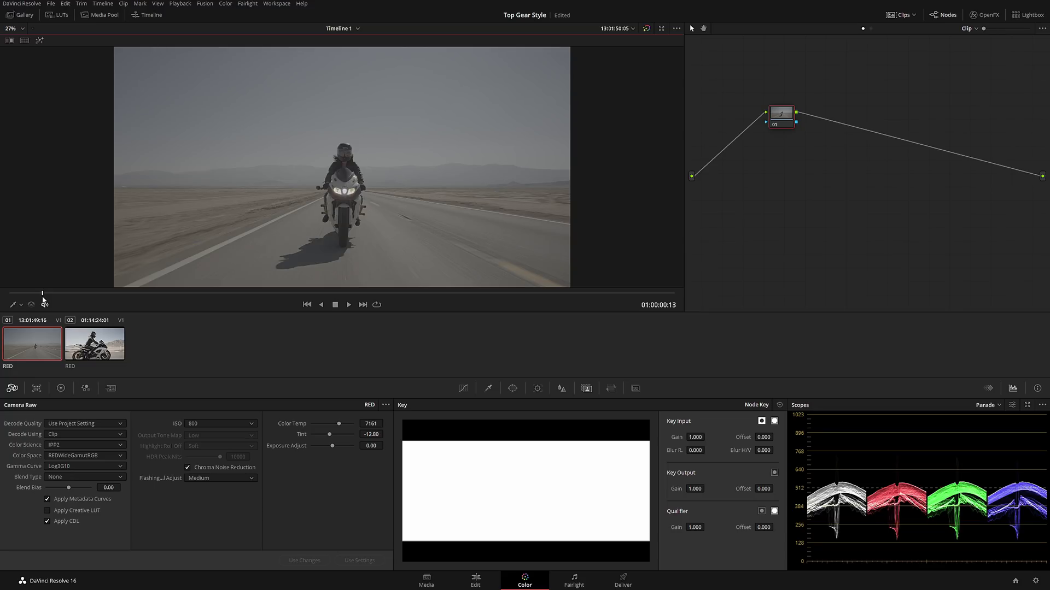
pyautogui.moveTo(101, 293); pyautogui.dragTo(126, 292)
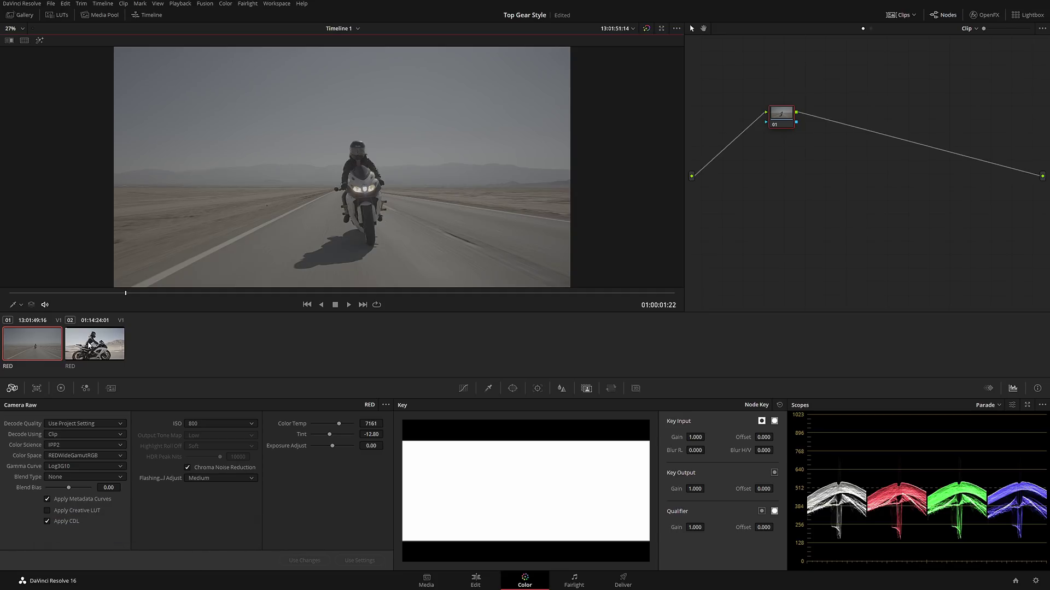
pyautogui.click(89, 344)
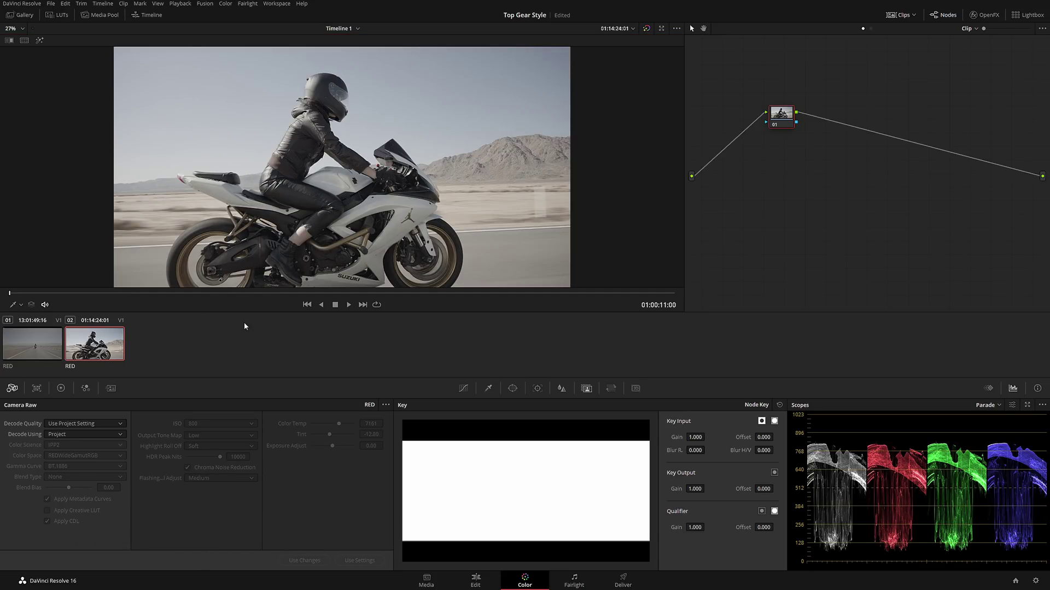
pyautogui.moveTo(137, 293); pyautogui.dragTo(454, 295)
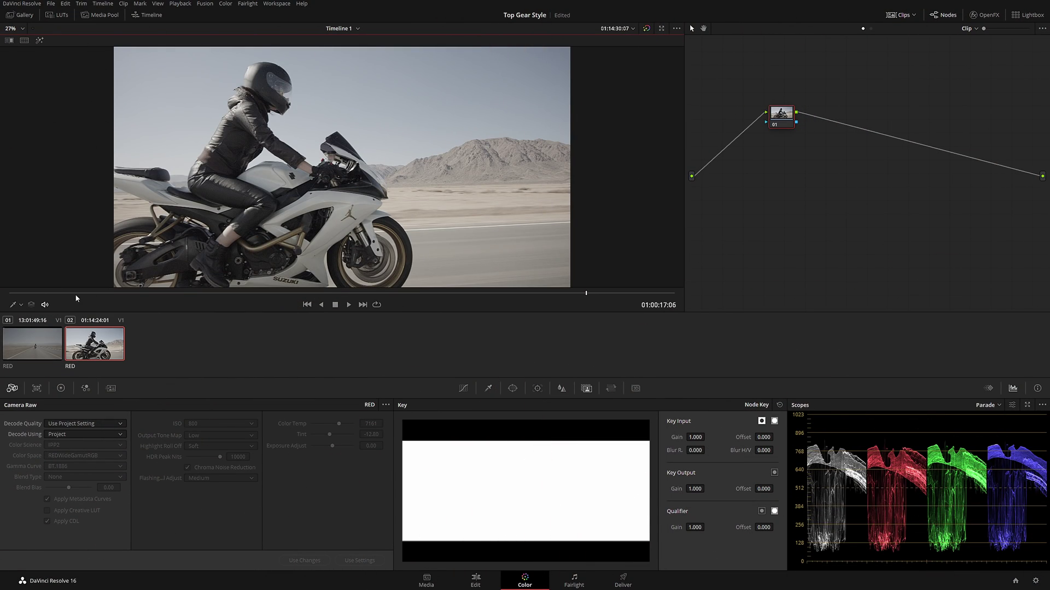
pyautogui.click(57, 297)
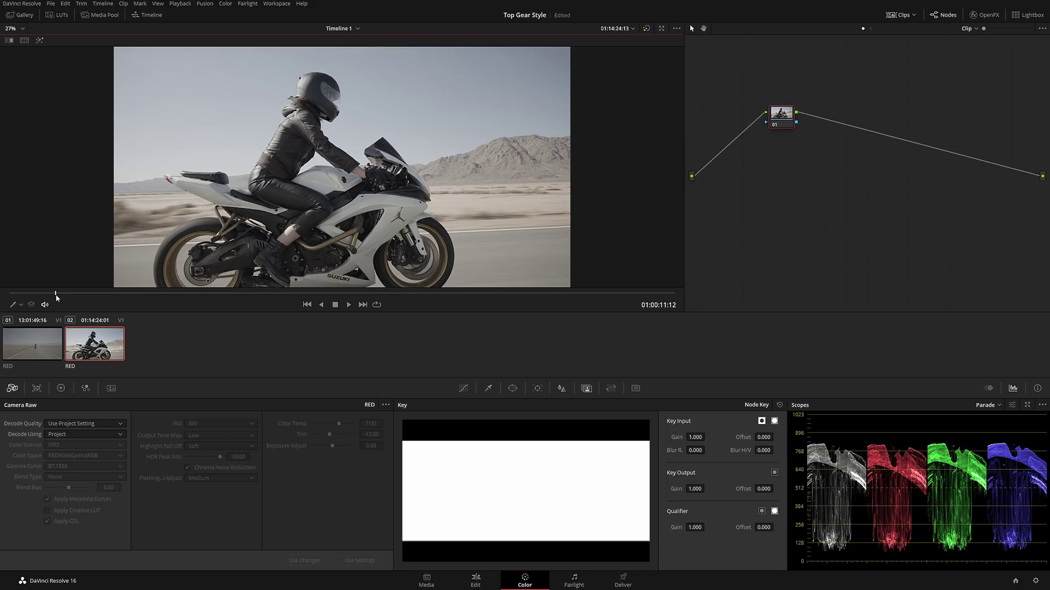
pyautogui.moveTo(68, 293); pyautogui.dragTo(290, 301)
pyautogui.moveTo(219, 306); pyautogui.dragTo(75, 304)
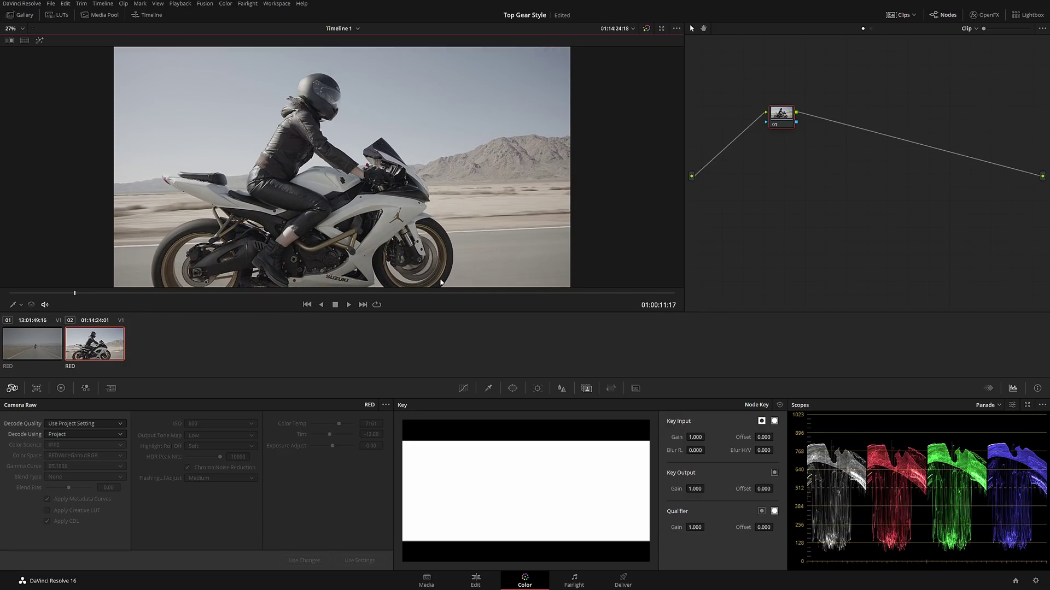
pyautogui.click(30, 355)
pyautogui.press('Down')
pyautogui.click(31, 345)
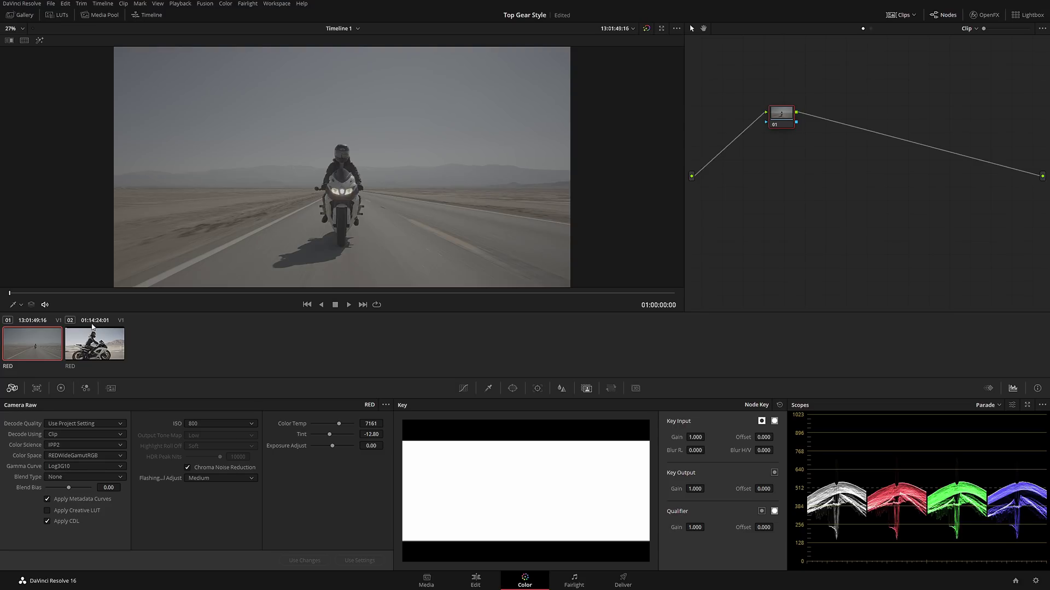
# Decode the side-view motorcycle clip using its Clip settings, with the gamma curve set to Log3G10
pyautogui.click(94, 350)
pyautogui.click(55, 434)
pyautogui.click(57, 455)
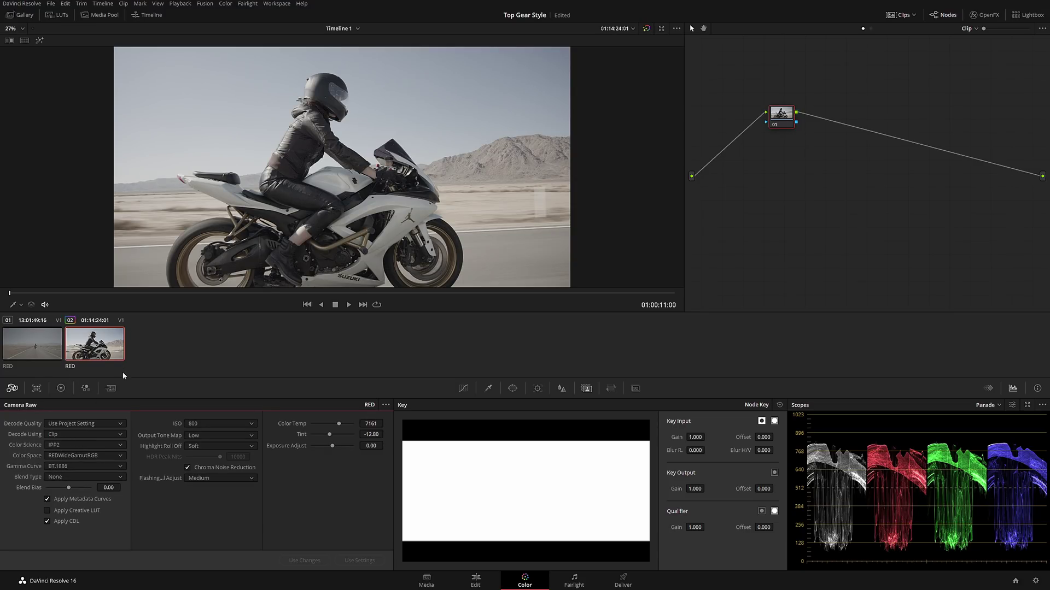
pyautogui.click(58, 467)
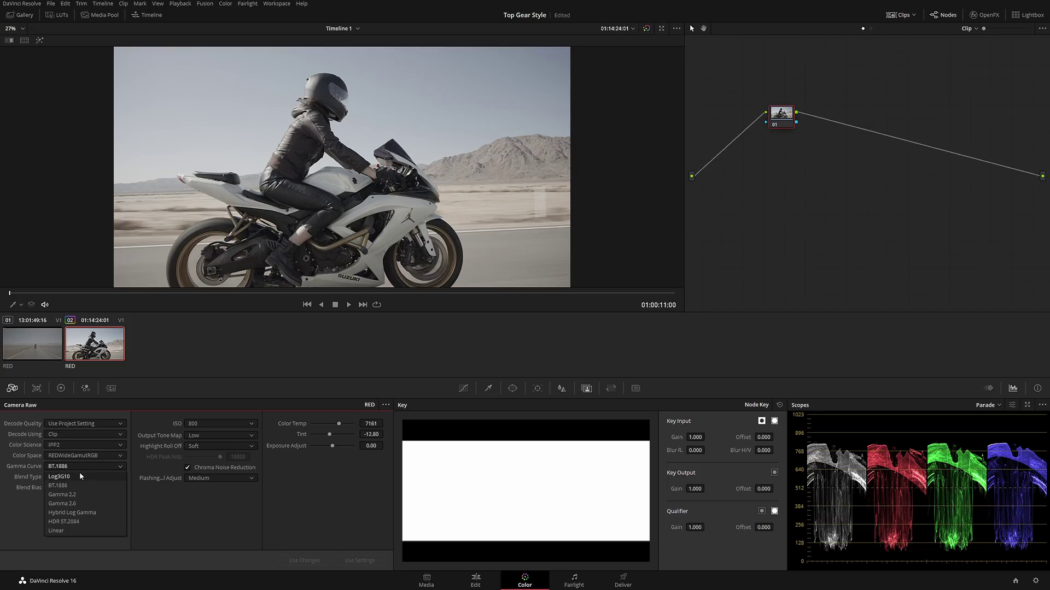
pyautogui.click(56, 476)
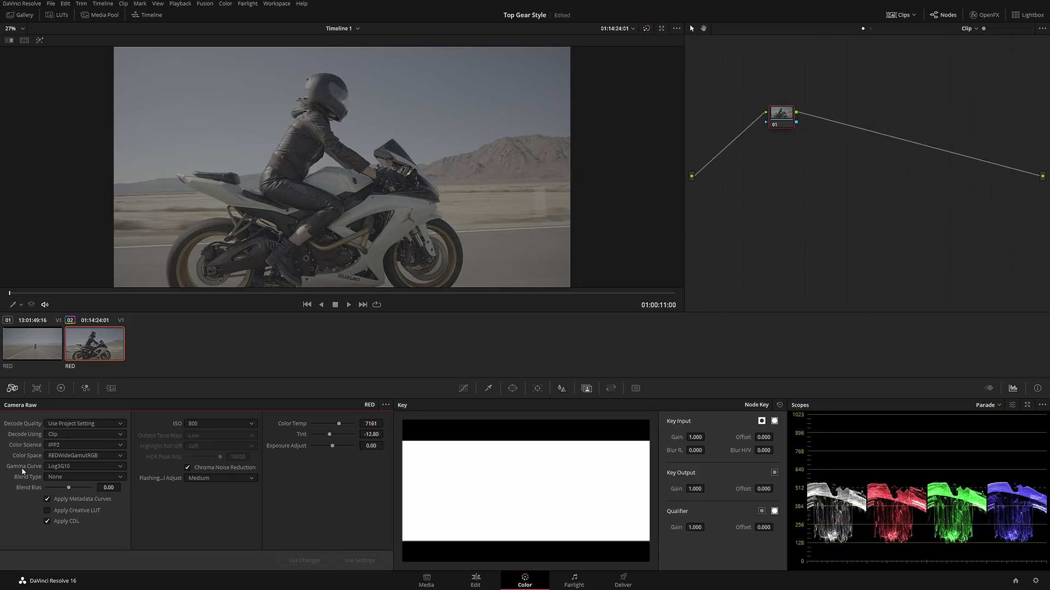
# Compare the log images of the two clips and play back part of the side-view clip
pyautogui.click(31, 332)
pyautogui.click(81, 346)
pyautogui.click(39, 353)
pyautogui.click(90, 349)
pyautogui.click(307, 304)
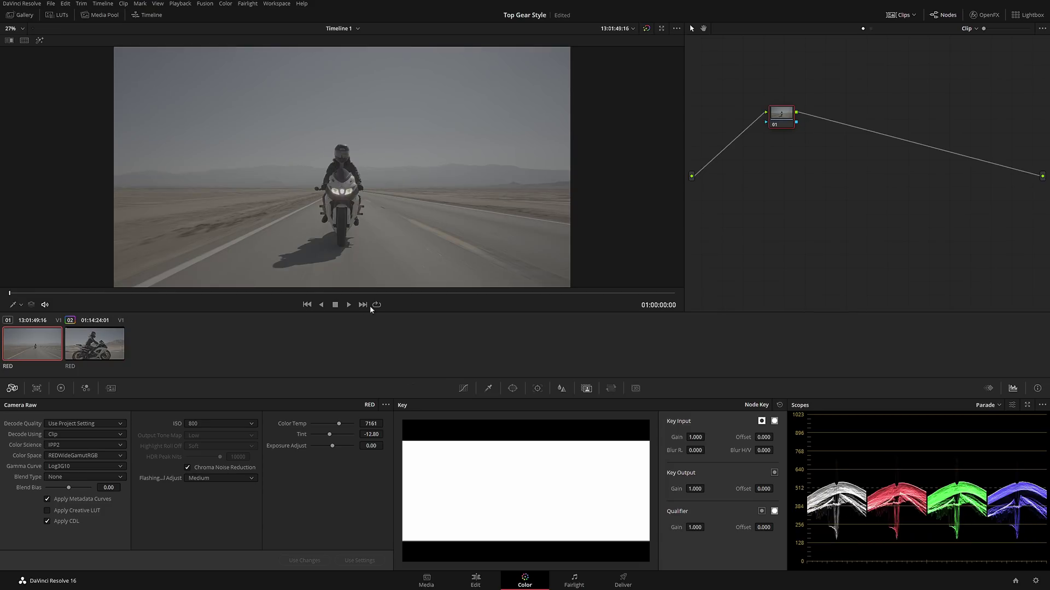
pyautogui.click(347, 306)
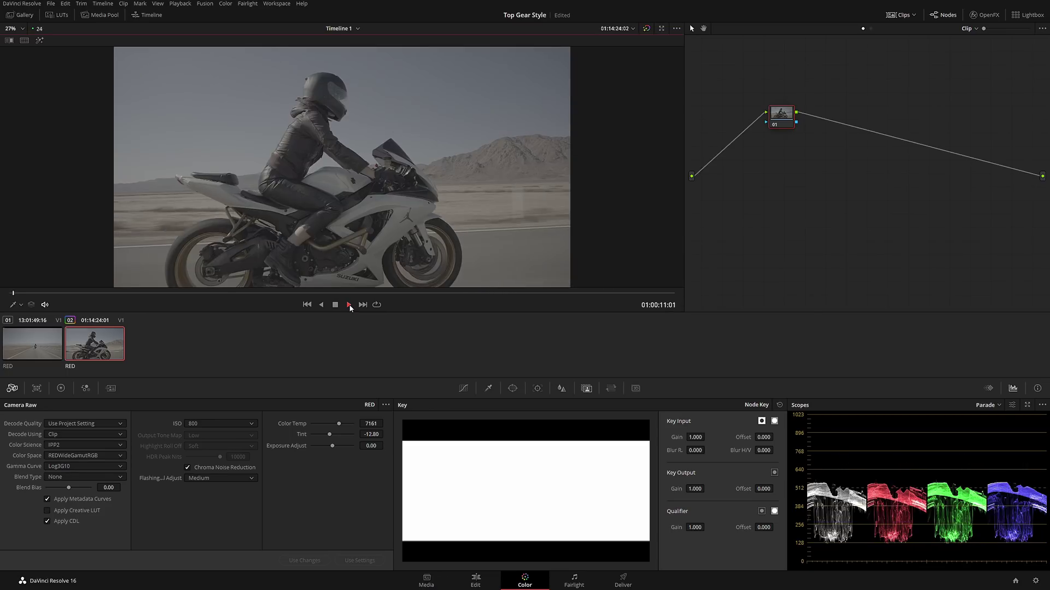
pyautogui.click(349, 304)
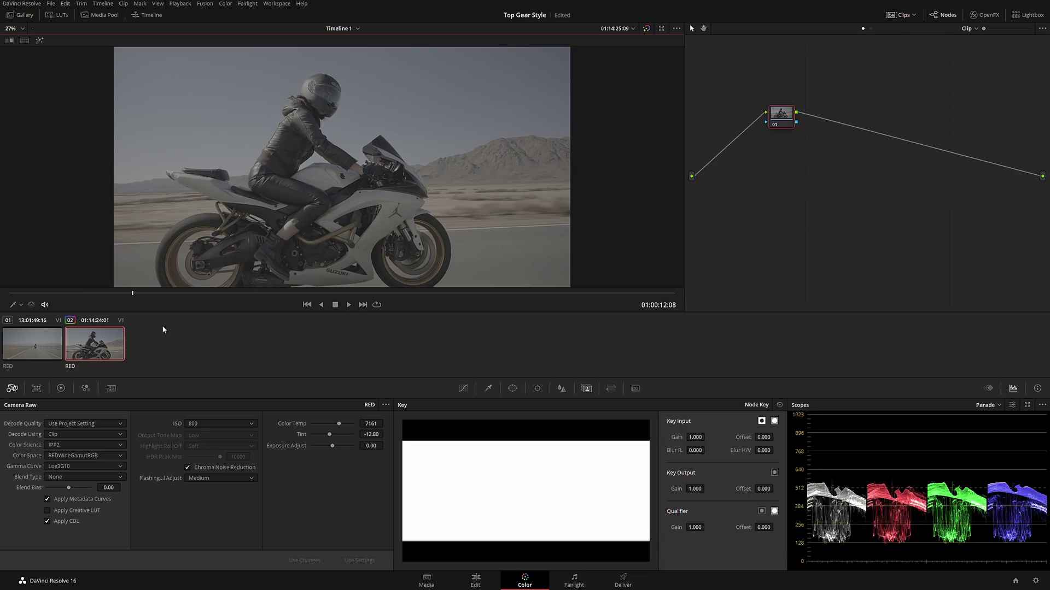
# Scrub through both clips and park the playhead at 01:00:14:22 in the side-view clip
pyautogui.click(133, 294)
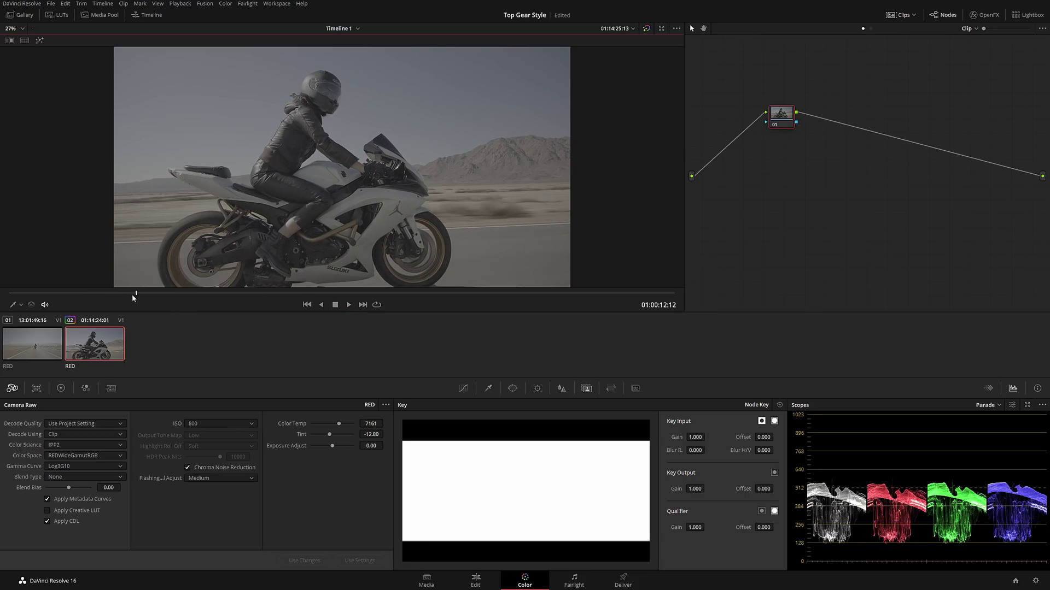
pyautogui.moveTo(132, 295); pyautogui.dragTo(97, 297)
pyautogui.click(51, 341)
pyautogui.moveTo(377, 293); pyautogui.dragTo(449, 293)
pyautogui.click(95, 344)
pyautogui.moveTo(328, 293); pyautogui.dragTo(371, 293)
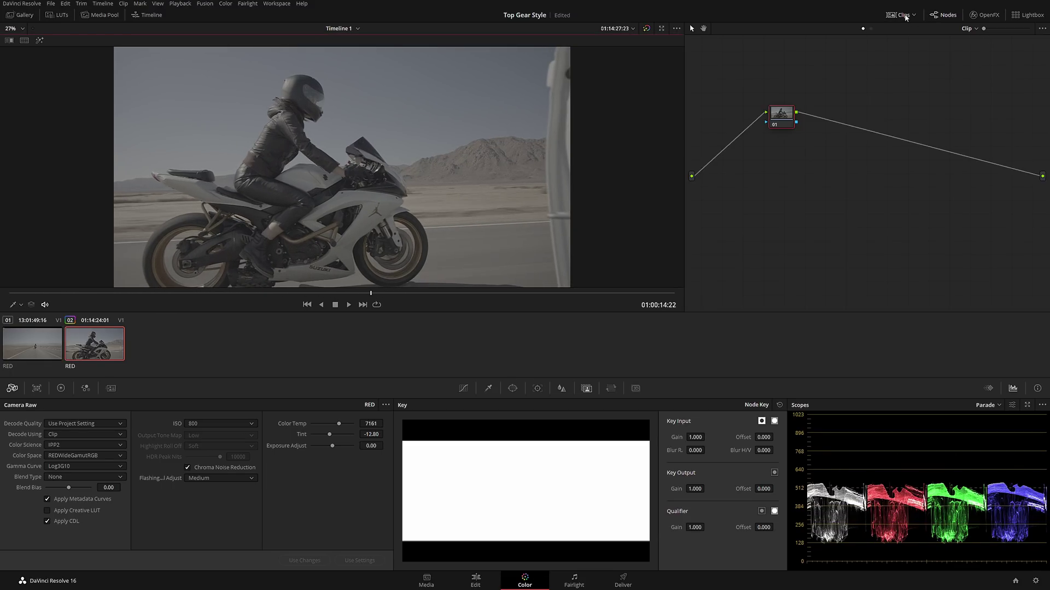
# Hide the clip thumbnails to enlarge the viewer and enable loop playback
pyautogui.click(905, 17)
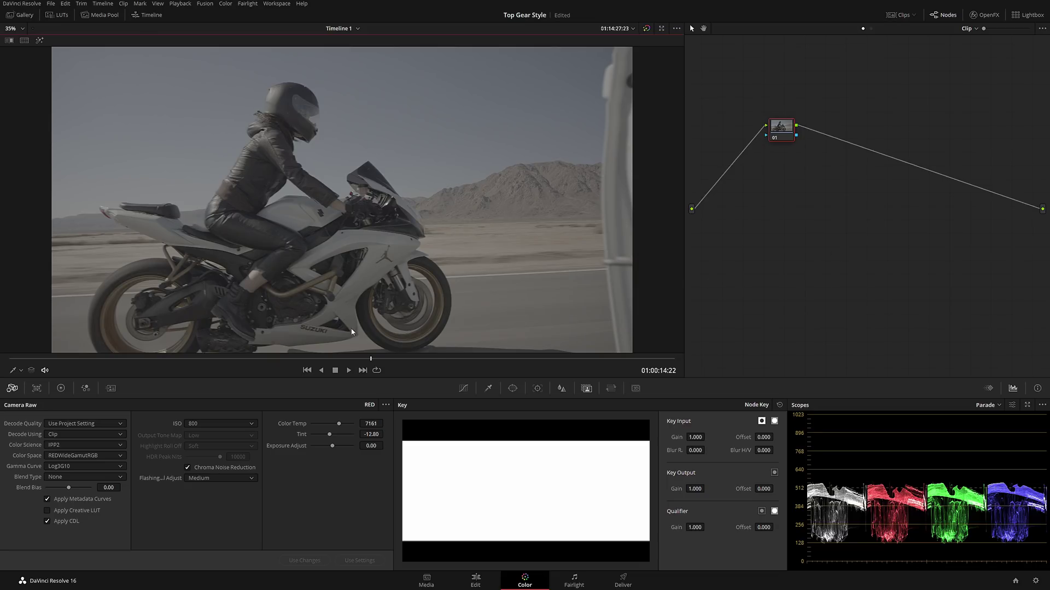
pyautogui.click(376, 370)
# Move node 01 near the source and add a serial node with a parallel node, stacked compactly after it
pyautogui.click(783, 130)
pyautogui.moveTo(783, 129); pyautogui.dragTo(723, 199)
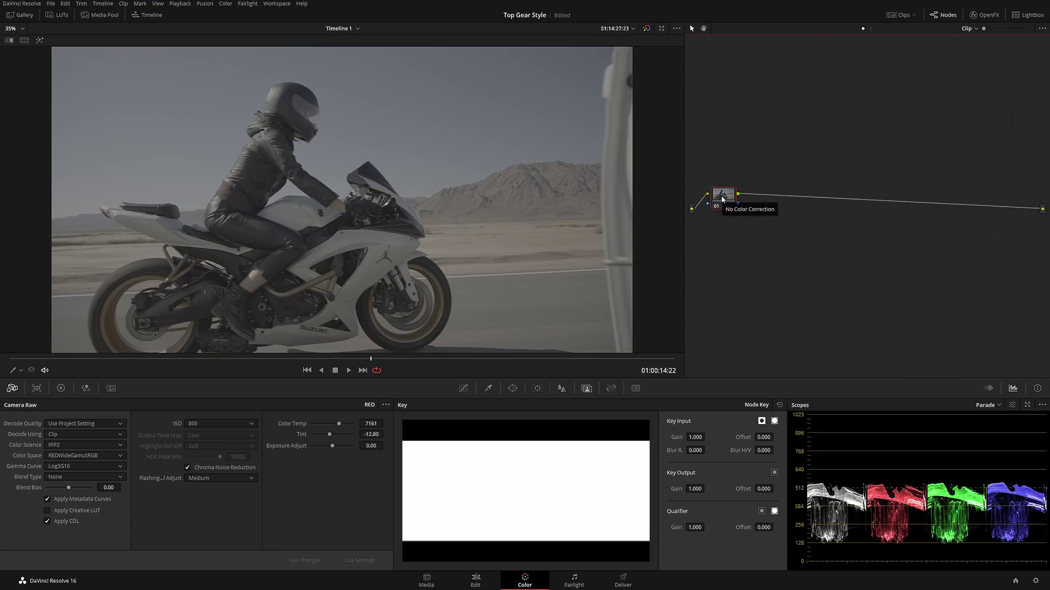
pyautogui.hotkey('alt', 's')
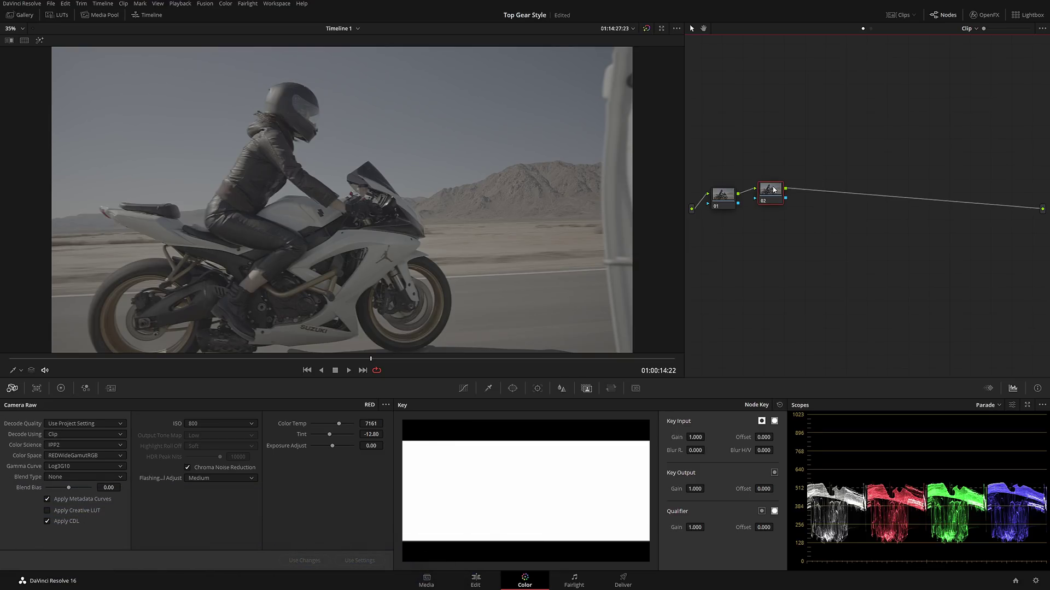
pyautogui.hotkey('alt', 'p')
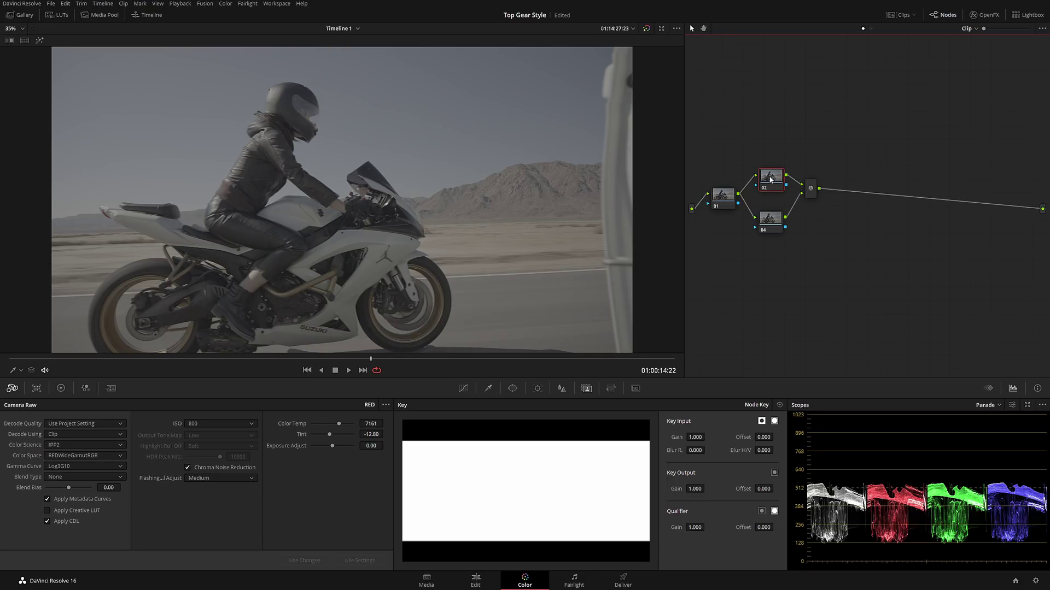
pyautogui.moveTo(771, 179); pyautogui.dragTo(770, 168)
pyautogui.click(771, 219)
pyautogui.moveTo(771, 220); pyautogui.dragTo(771, 207)
pyautogui.moveTo(771, 171); pyautogui.dragTo(773, 178)
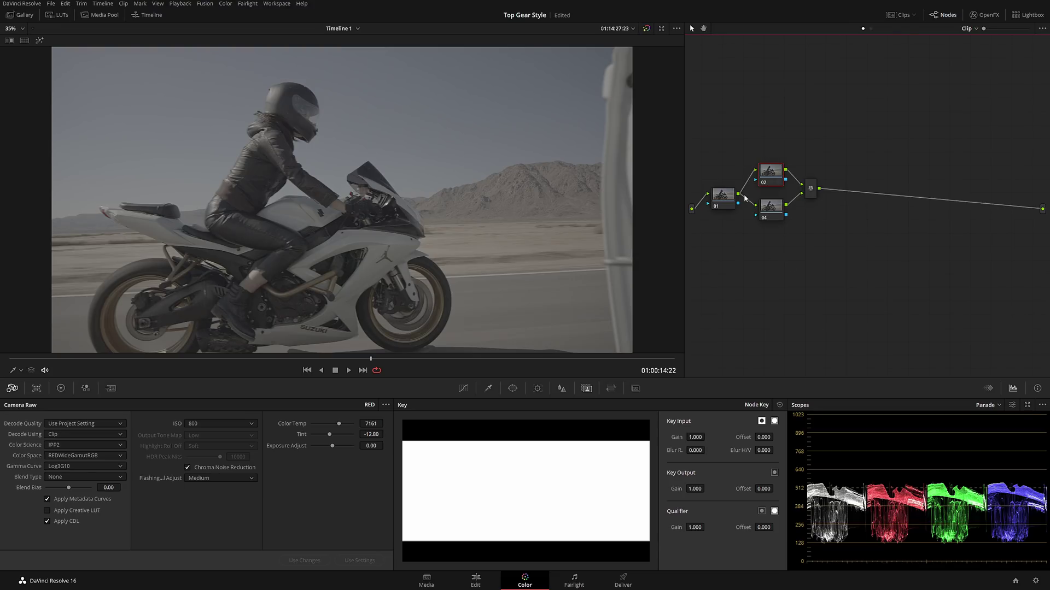
# Label node 02 SATURATION and tidy the spacing of the two parallel nodes
pyautogui.rightClick(769, 172)
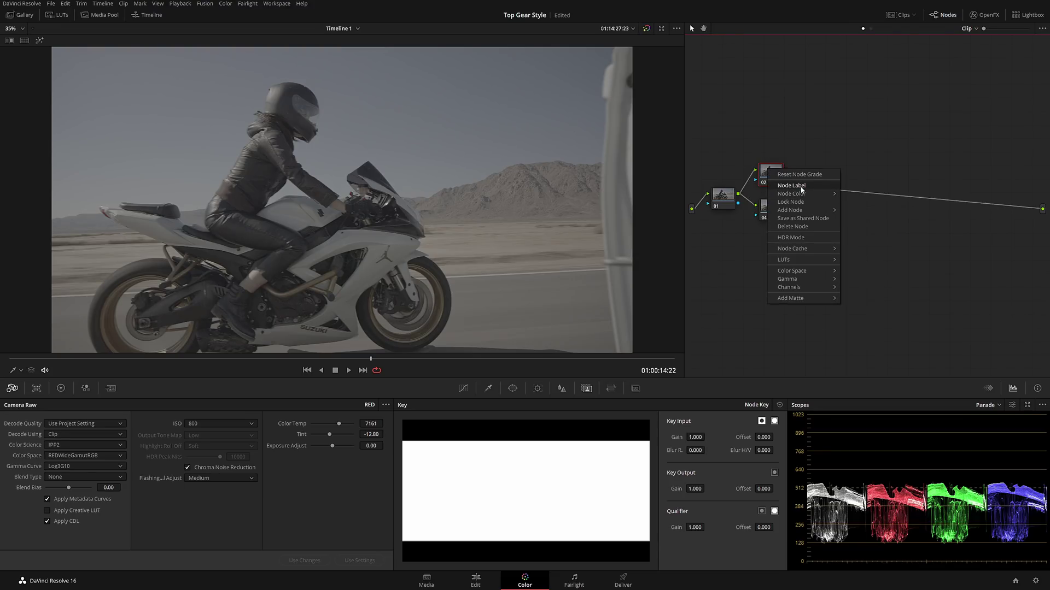
pyautogui.click(802, 190)
pyautogui.write('SATURA')
pyautogui.write('TION')
pyautogui.press('Return')
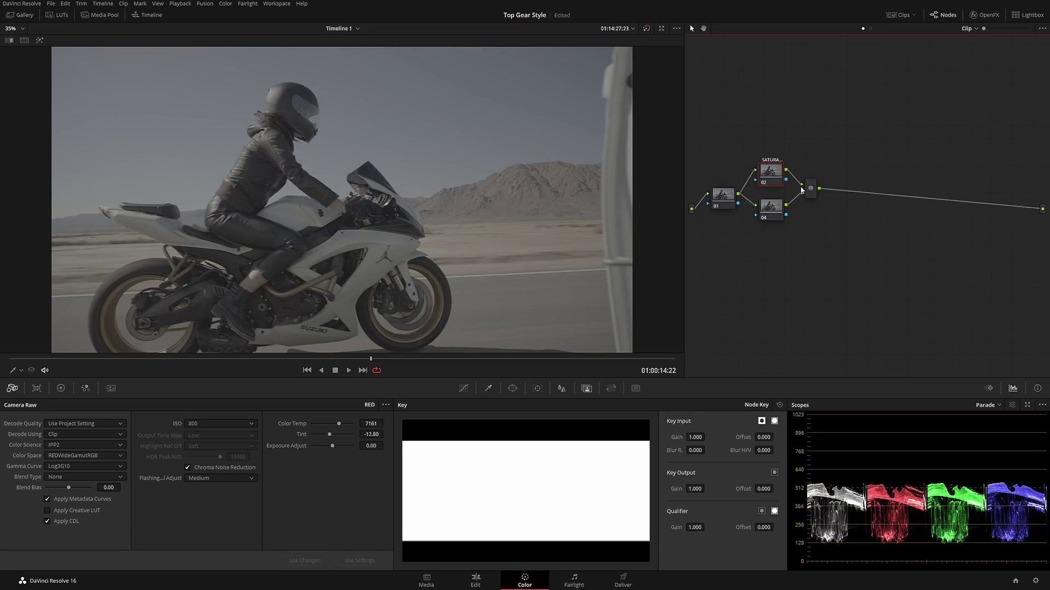
pyautogui.moveTo(773, 175); pyautogui.dragTo(774, 169)
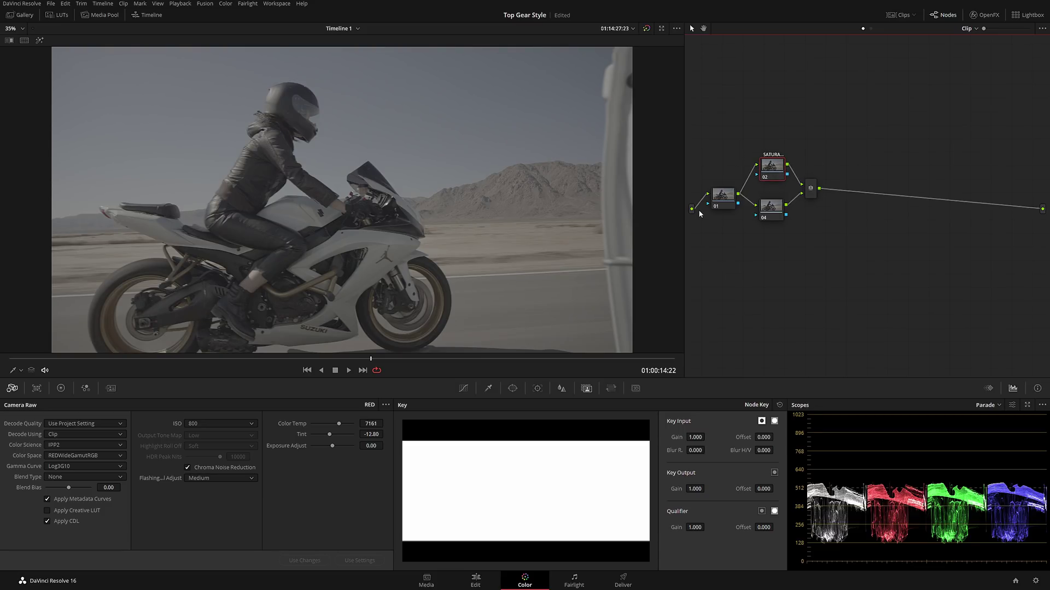
pyautogui.click(770, 213)
pyautogui.moveTo(771, 173); pyautogui.dragTo(771, 175)
pyautogui.click(773, 214)
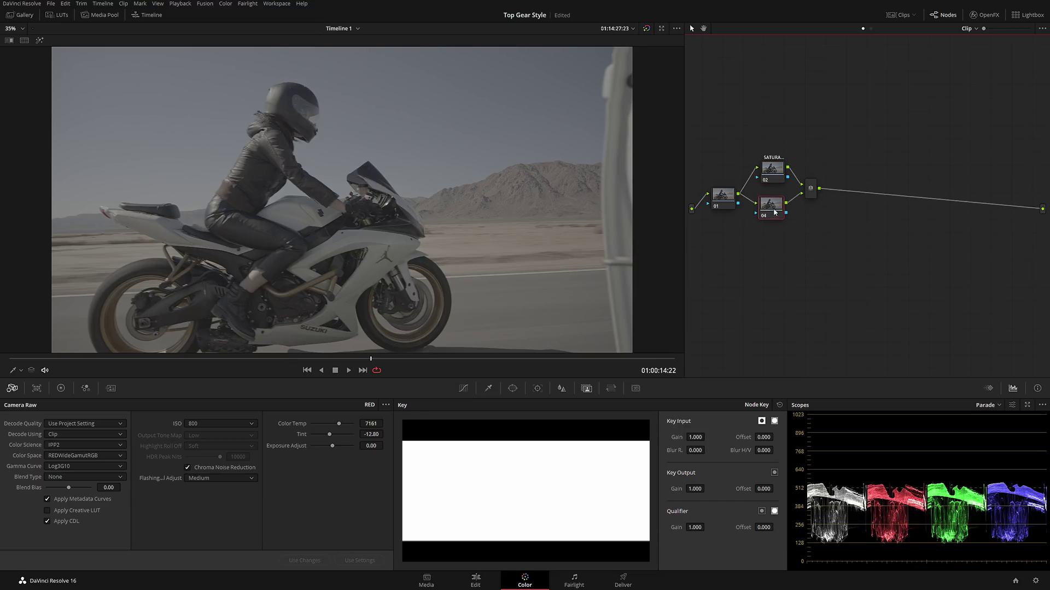
# Raise the saturation to 100 on the SATURATION node using the primaries wheels controls
pyautogui.moveTo(772, 174); pyautogui.dragTo(771, 175)
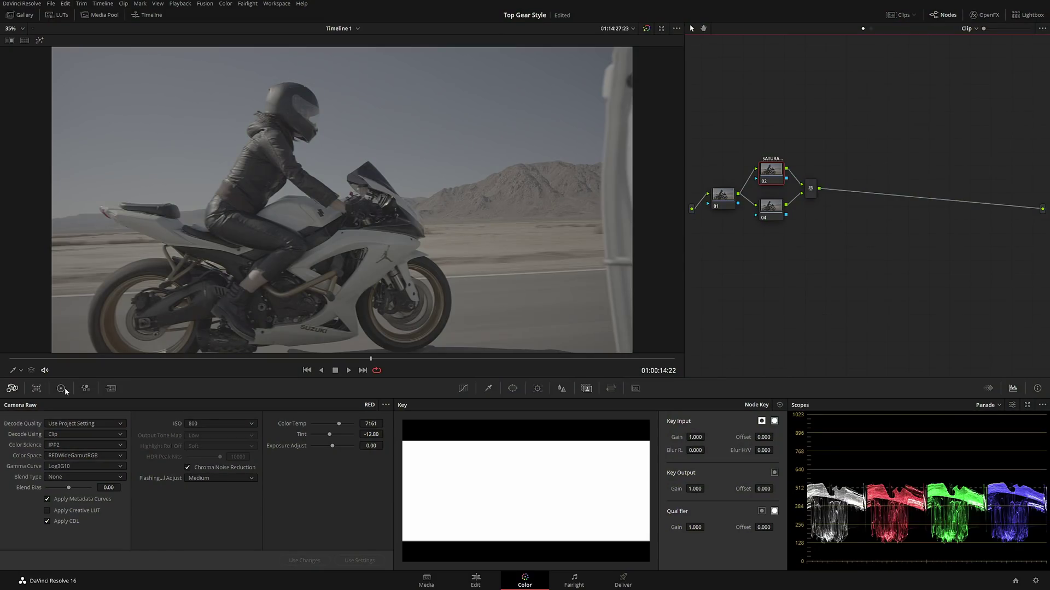
pyautogui.click(61, 389)
pyautogui.moveTo(289, 561); pyautogui.dragTo(300, 561)
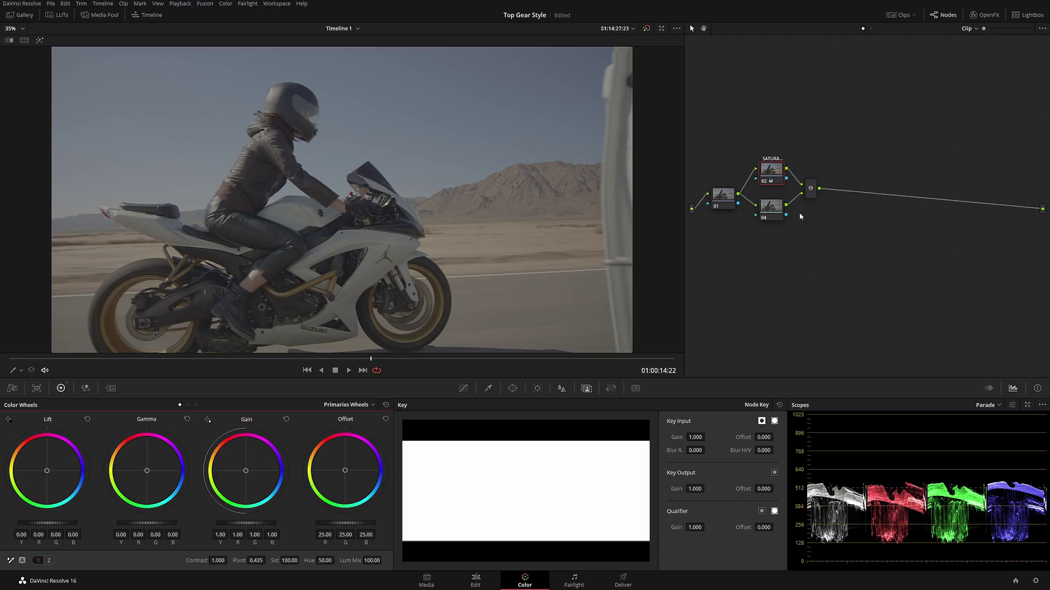
# Label the lower parallel node 04 with a name beginning with CO and keep it selected
pyautogui.click(772, 208)
pyautogui.rightClick(772, 209)
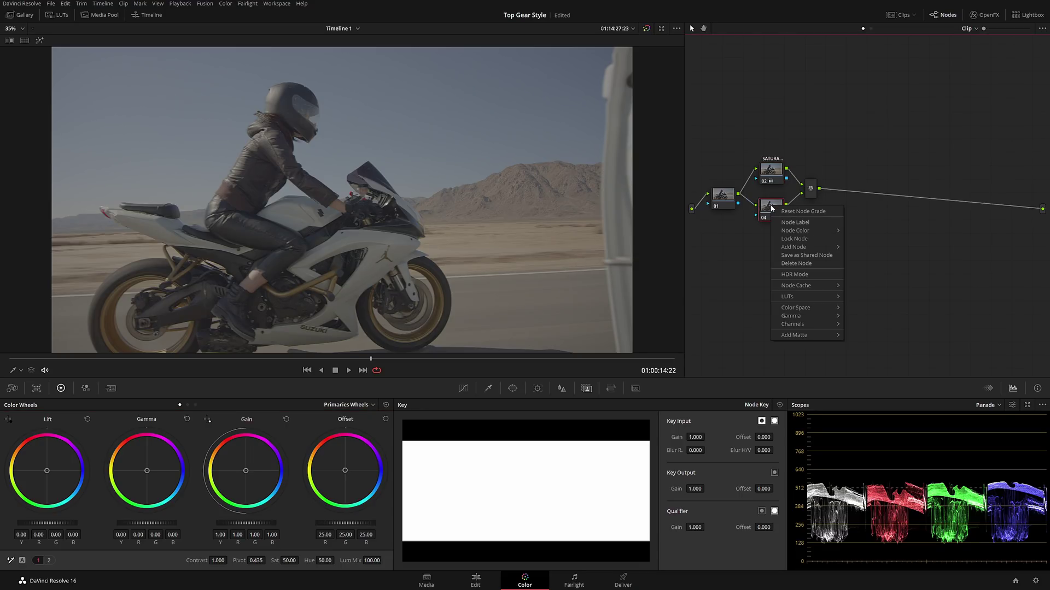
pyautogui.click(795, 224)
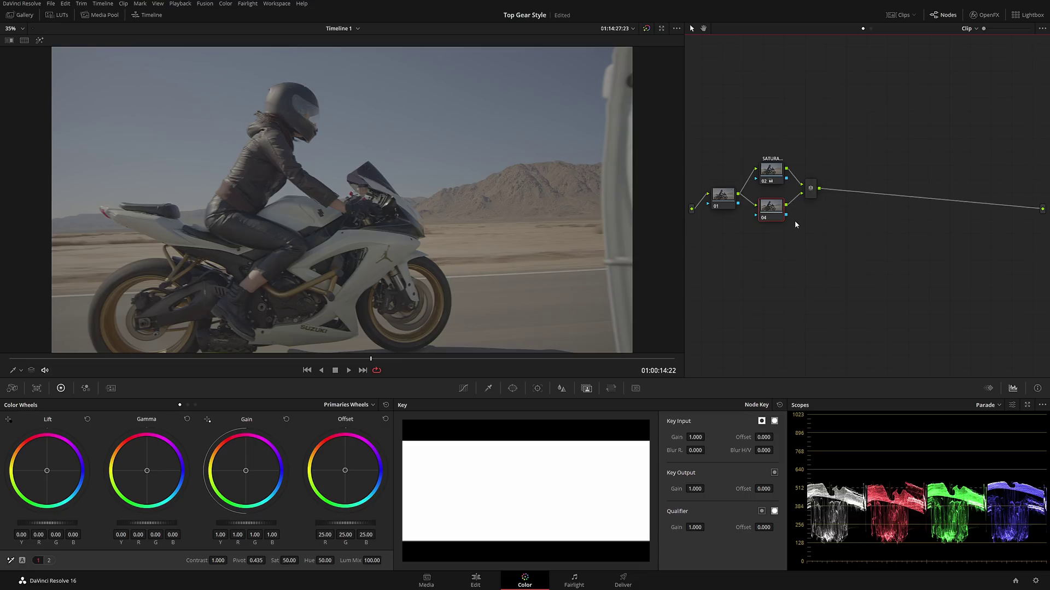
pyautogui.write('CO...')
pyautogui.click(772, 209)
# Try a contrast of 1.534 with pivot 0.287 and a contrast of 1.142 on node 04, resetting the primaries after each
pyautogui.click(218, 561)
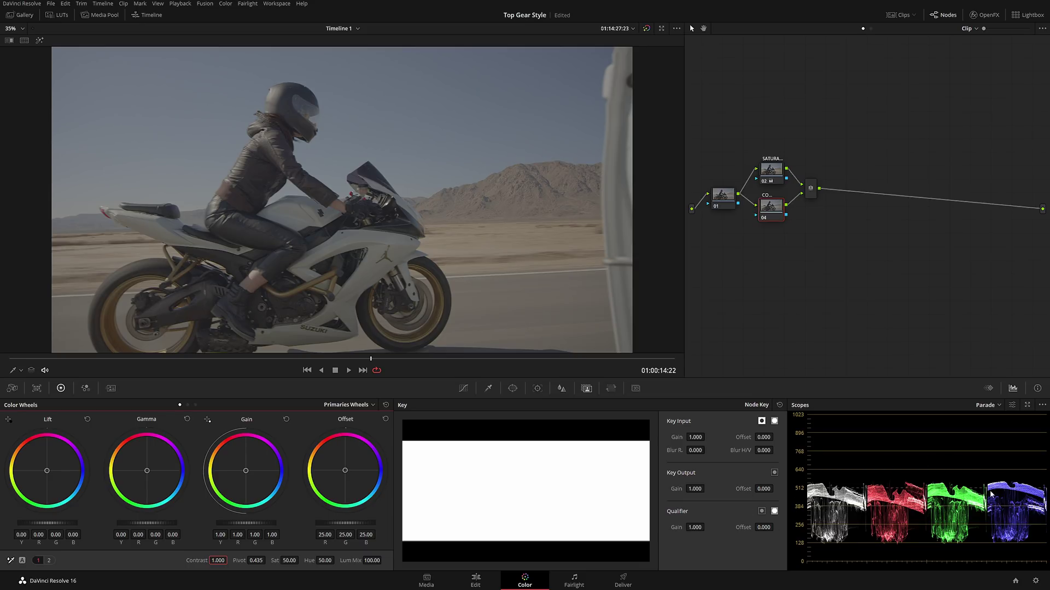
pyautogui.moveTo(221, 562); pyautogui.dragTo(225, 562)
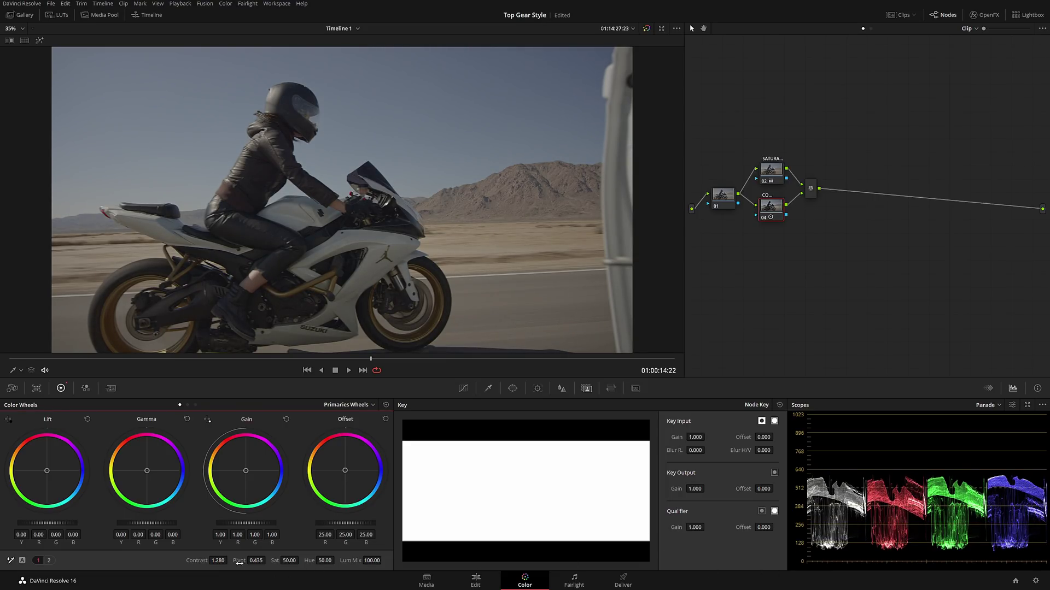
pyautogui.moveTo(225, 562); pyautogui.dragTo(268, 561)
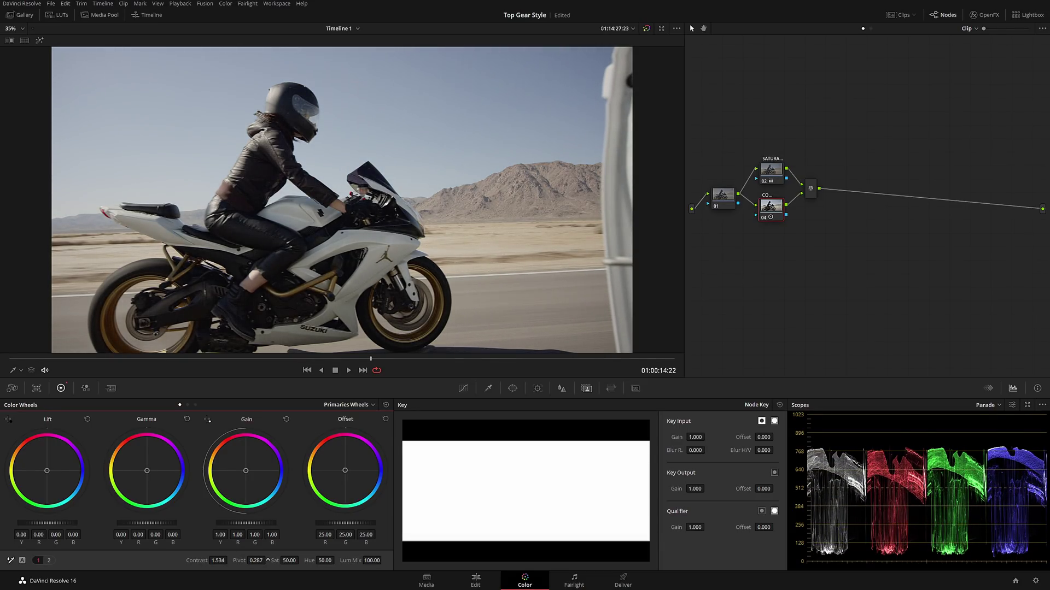
pyautogui.click(386, 405)
pyautogui.moveTo(218, 561); pyautogui.dragTo(229, 561)
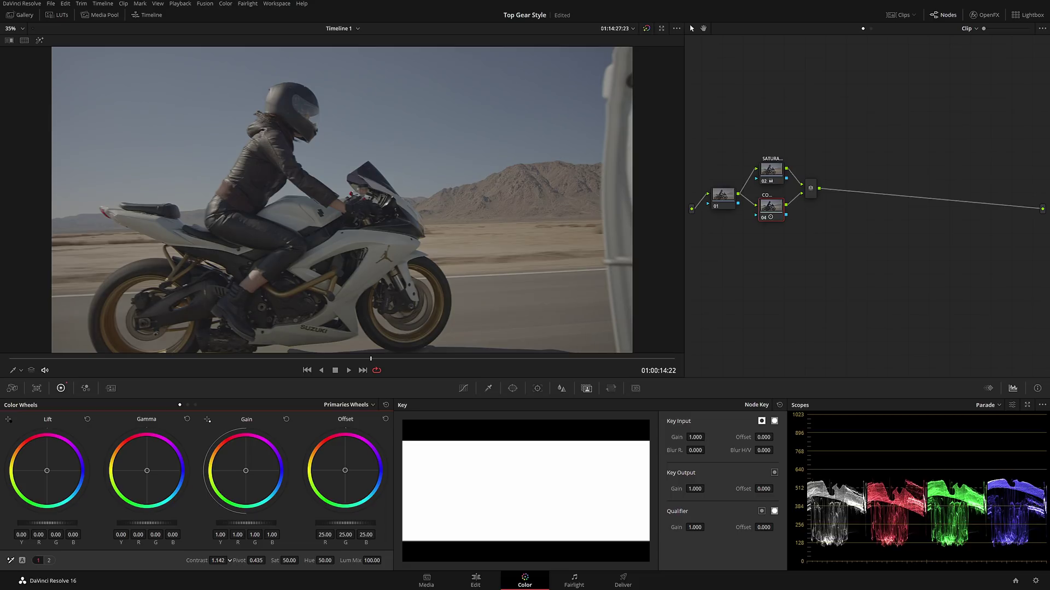
pyautogui.click(386, 405)
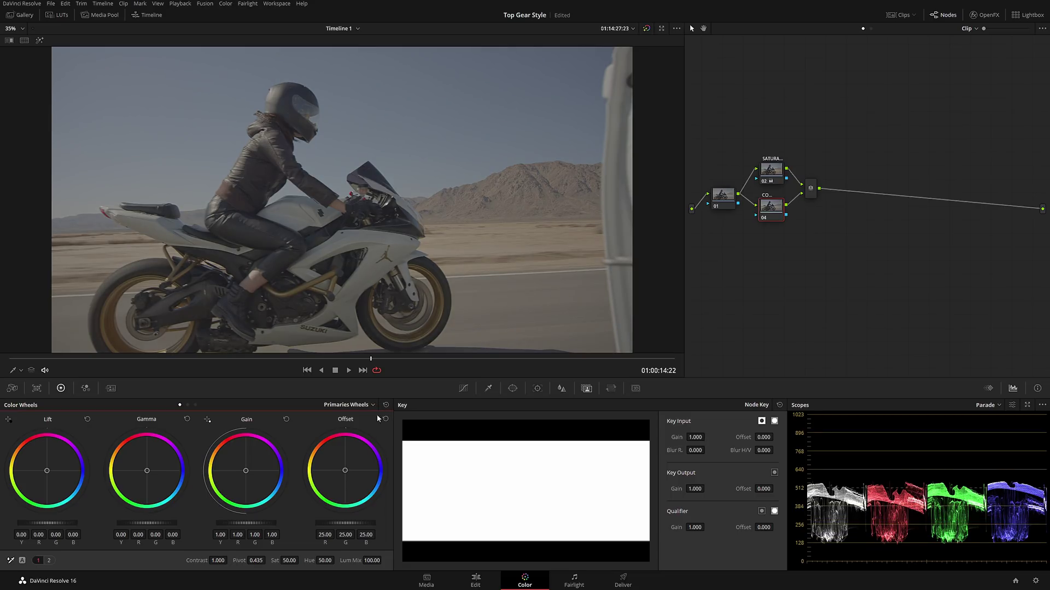
# Lower the master lift to -0.05 and raise the master gain to 1.21 on node 04
pyautogui.moveTo(60, 524); pyautogui.dragTo(49, 523)
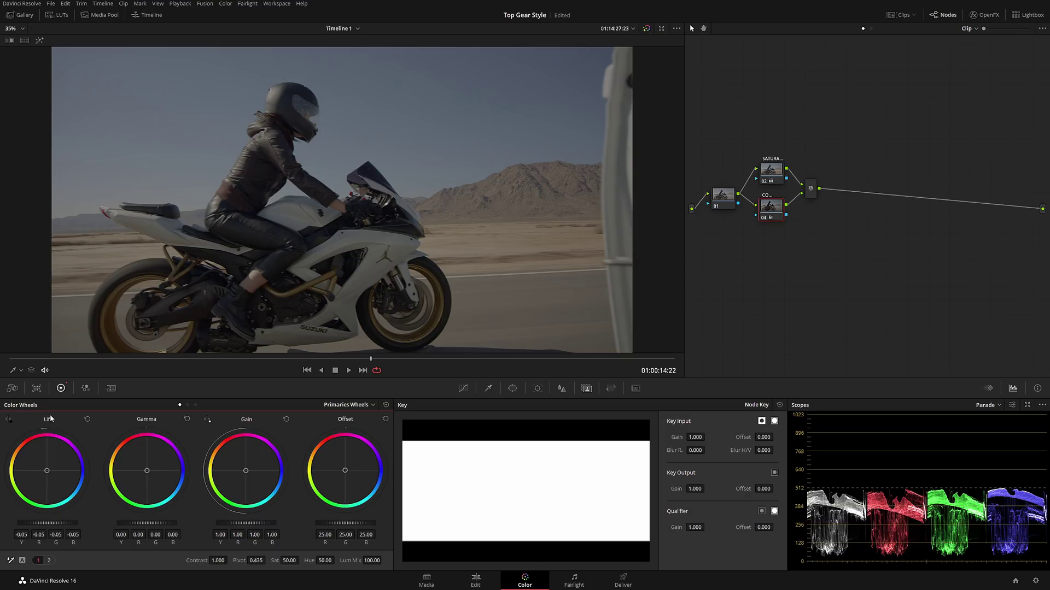
pyautogui.moveTo(246, 523); pyautogui.dragTo(219, 528)
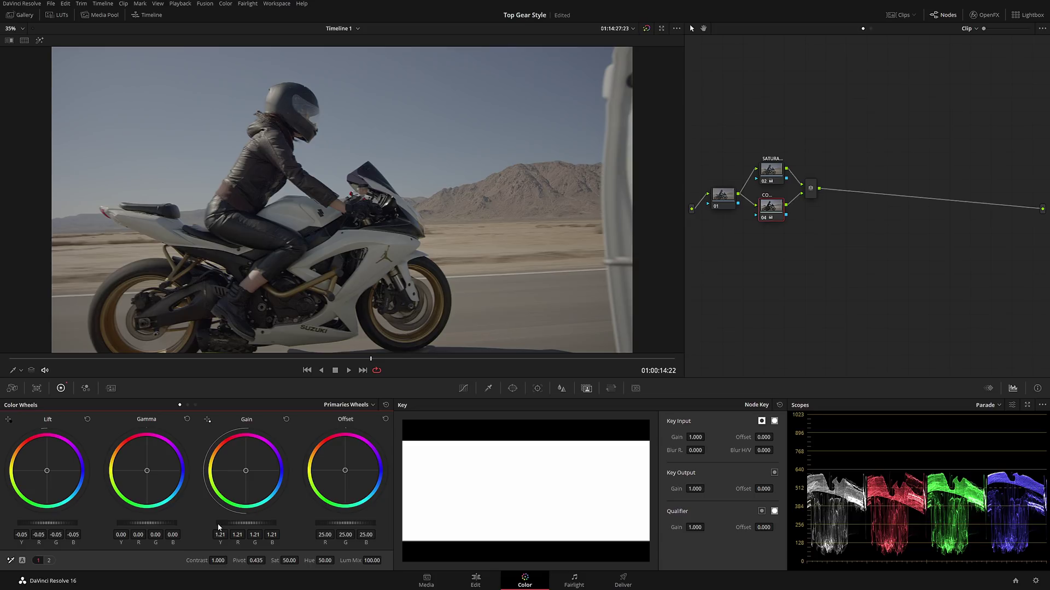
# Add a third parallel node below node 04 and label it sat 2
pyautogui.moveTo(772, 207); pyautogui.dragTo(772, 211)
pyautogui.click(774, 174)
pyautogui.moveTo(774, 173); pyautogui.dragTo(774, 181)
pyautogui.click(769, 219)
pyautogui.hotkey('alt', 'p')
pyautogui.rightClick(772, 241)
pyautogui.click(789, 256)
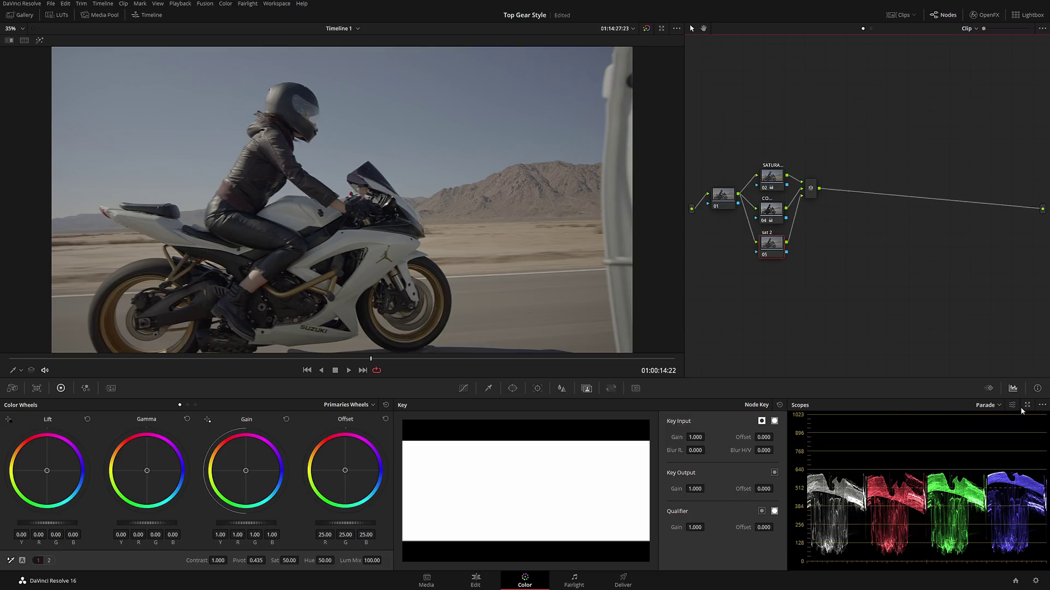
# Check the clip's colour on the vectorscope and return the scopes to Parade
pyautogui.click(998, 406)
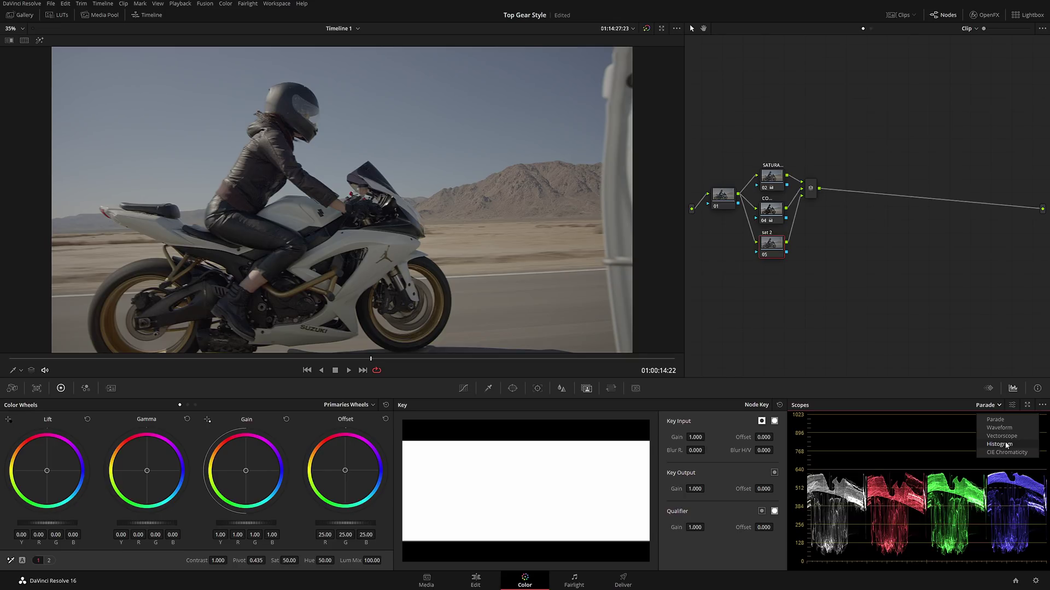
pyautogui.click(1002, 436)
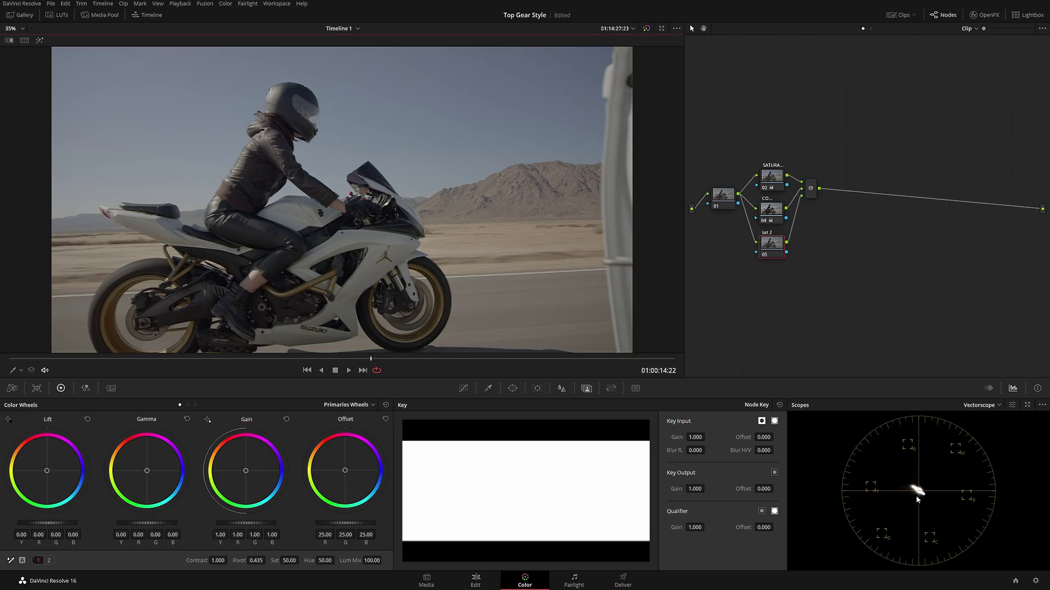
pyautogui.click(986, 408)
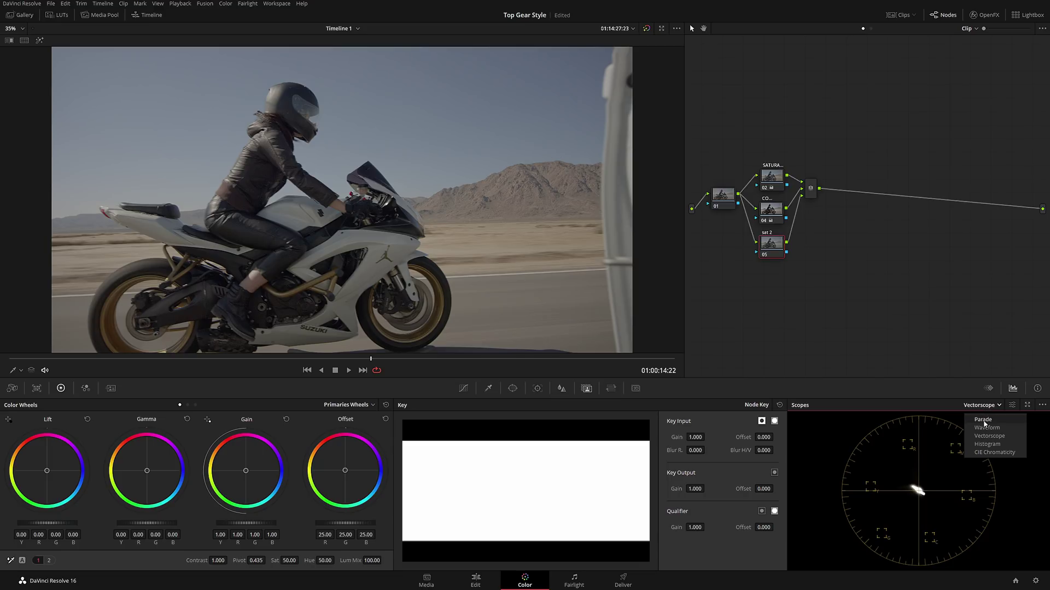
pyautogui.click(982, 418)
# Set the saturation of the sat 2 node to 100
pyautogui.doubleClick(288, 561)
pyautogui.write('100')
pyautogui.press('Return')
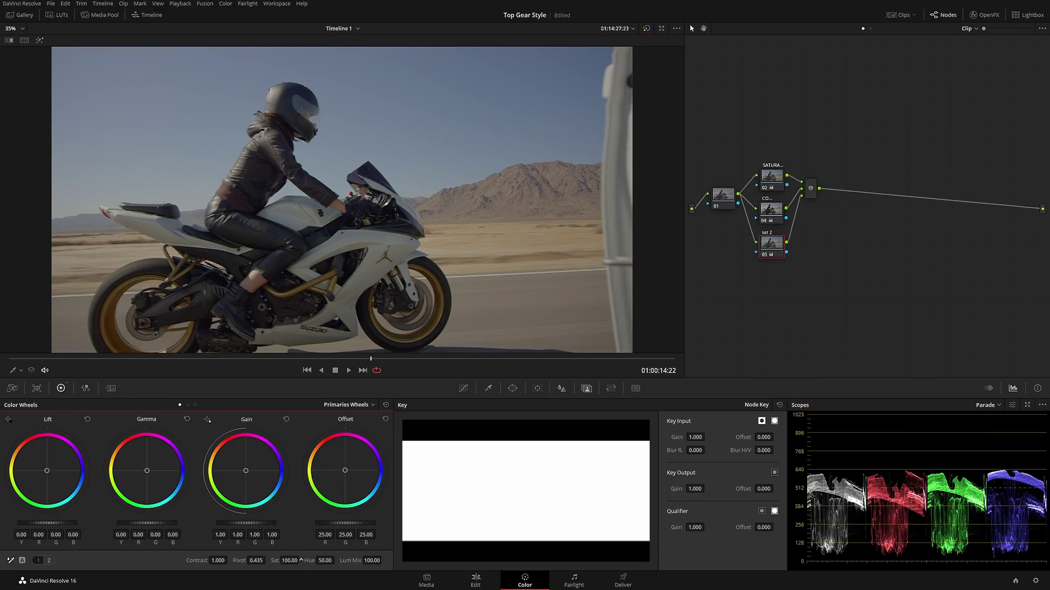
# Inspect the noise in the rider's dark leather trousers across several frames, comparing the graded picture with the bypassed one
pyautogui.press('space')
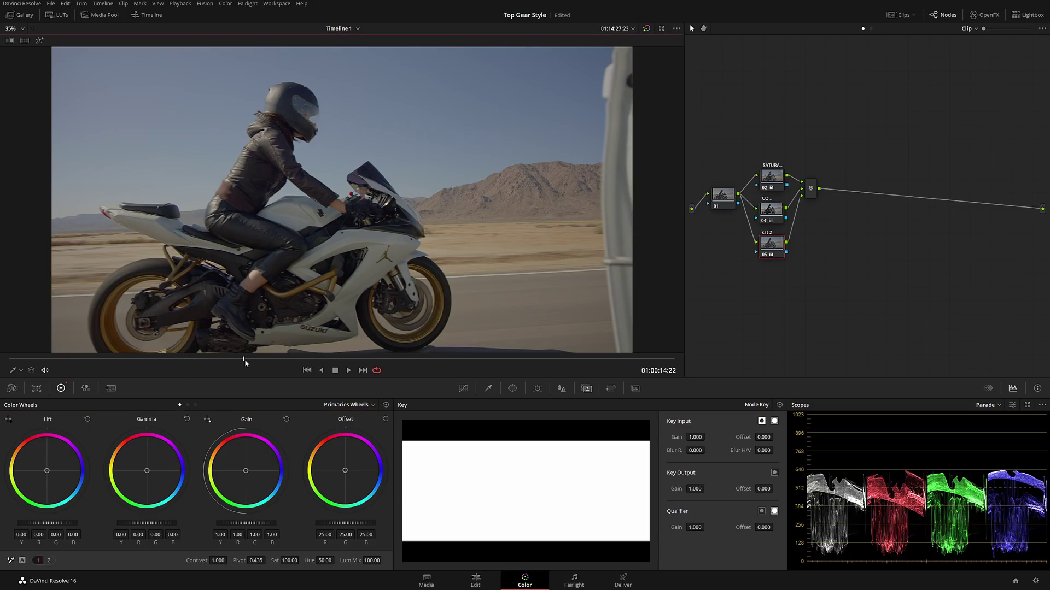
pyautogui.moveTo(382, 365); pyautogui.dragTo(364, 369)
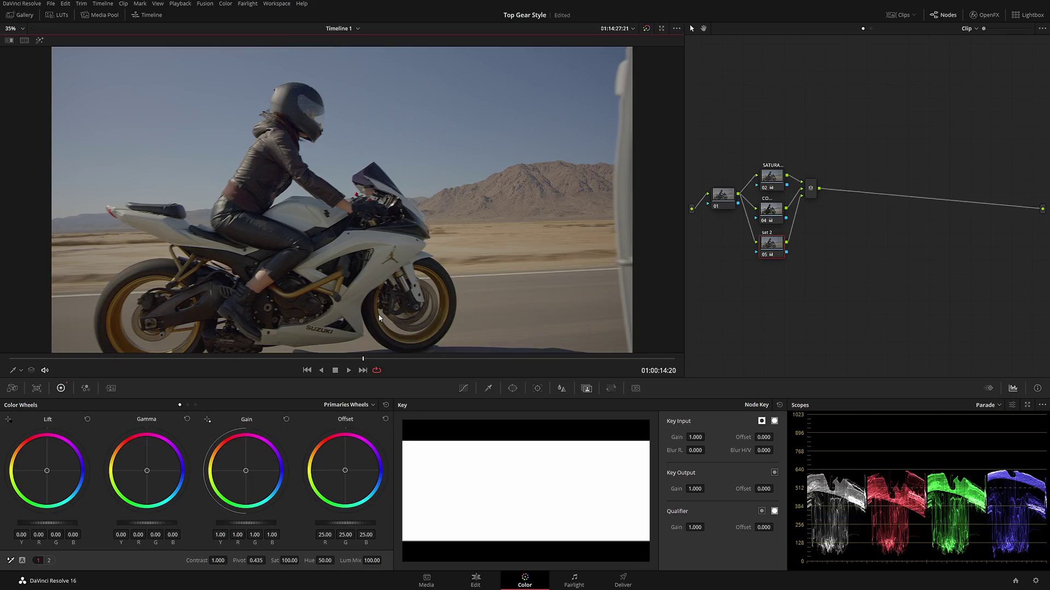
pyautogui.scroll(4, 393, 277)
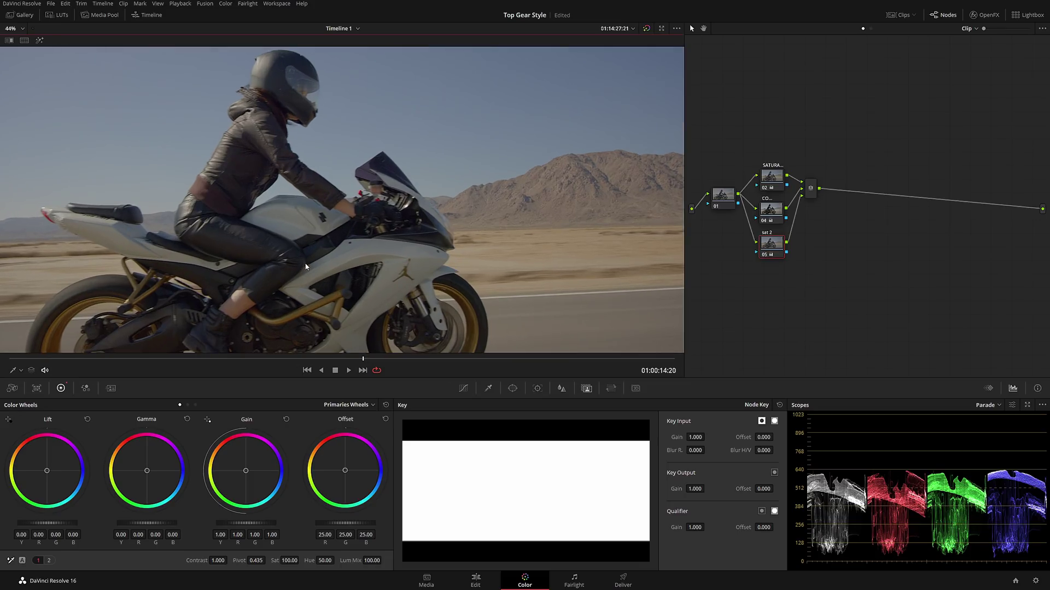
pyautogui.scroll(6, 303, 267)
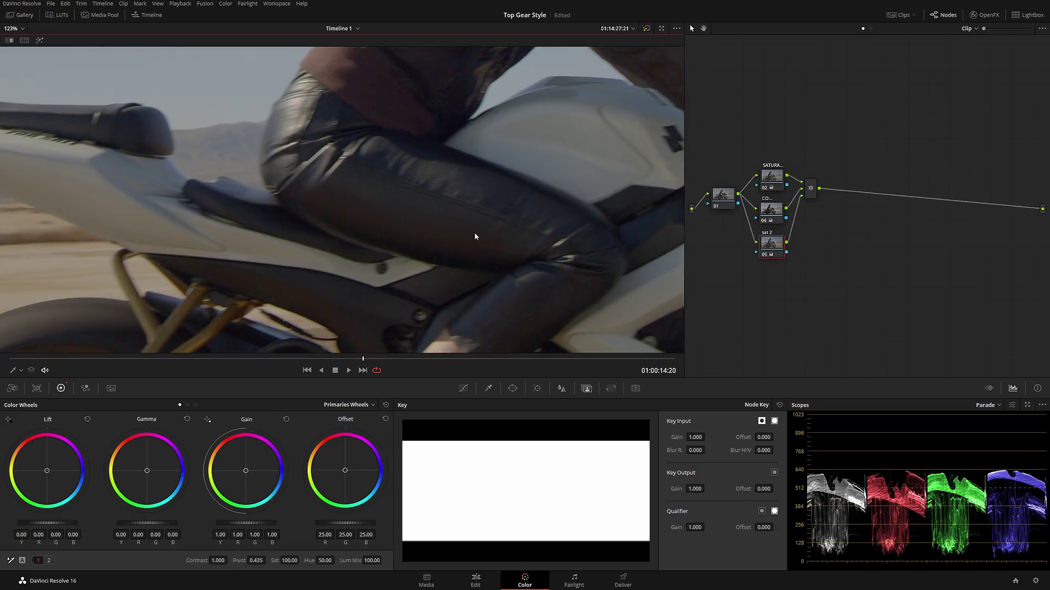
pyautogui.scroll(1, 514, 248)
pyautogui.moveTo(363, 361)
pyautogui.mouseDown()
pyautogui.moveTo(340, 362)
pyautogui.moveTo(380, 363)
pyautogui.mouseUp()
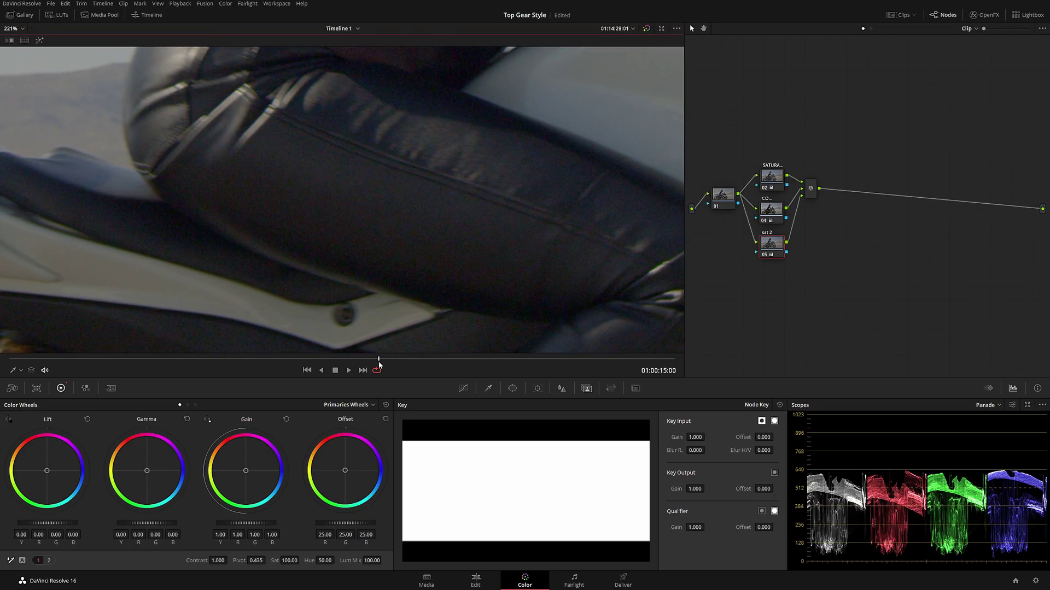
pyautogui.hotkey('shift', 'd')
pyautogui.moveTo(389, 357)
pyautogui.mouseDown()
pyautogui.moveTo(405, 359)
pyautogui.moveTo(372, 360)
pyautogui.moveTo(386, 360)
pyautogui.mouseUp()
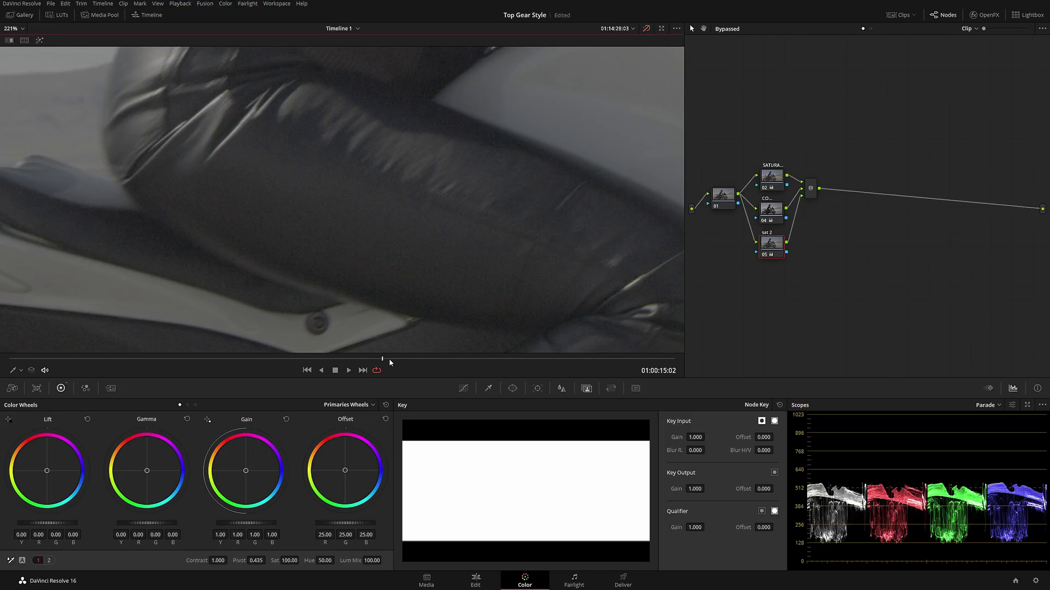
pyautogui.hotkey('shift', 'd')
pyautogui.hotkey('shift', 'z')
pyautogui.moveTo(381, 359); pyautogui.dragTo(337, 369)
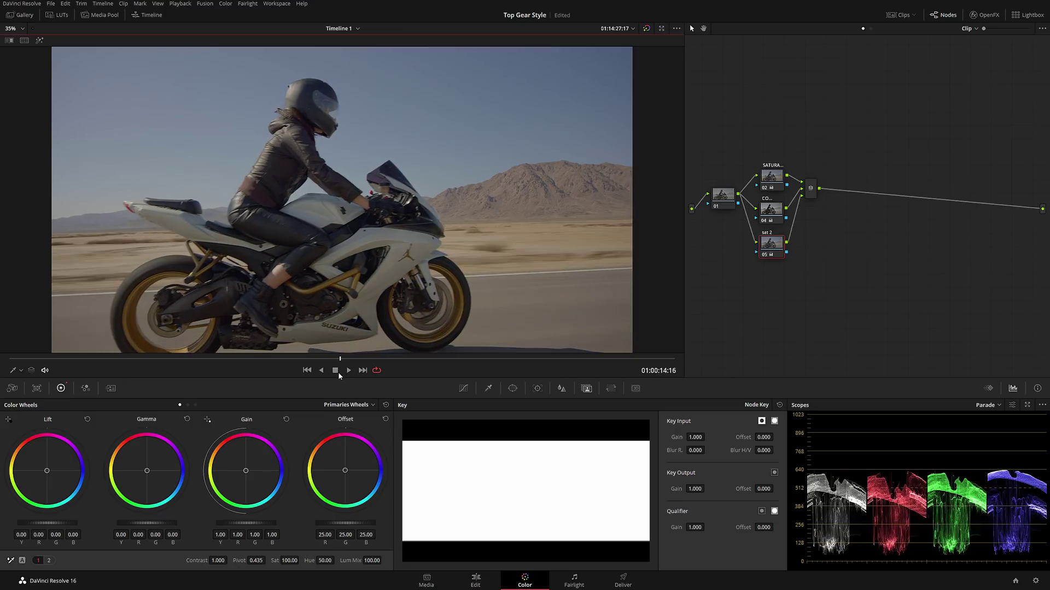
# Unlink the spatial luma and chroma thresholds on node 01, set Chroma to 15.0, and check the noise on other frames
pyautogui.moveTo(722, 196); pyautogui.dragTo(718, 201)
pyautogui.scroll(8, 211, 256)
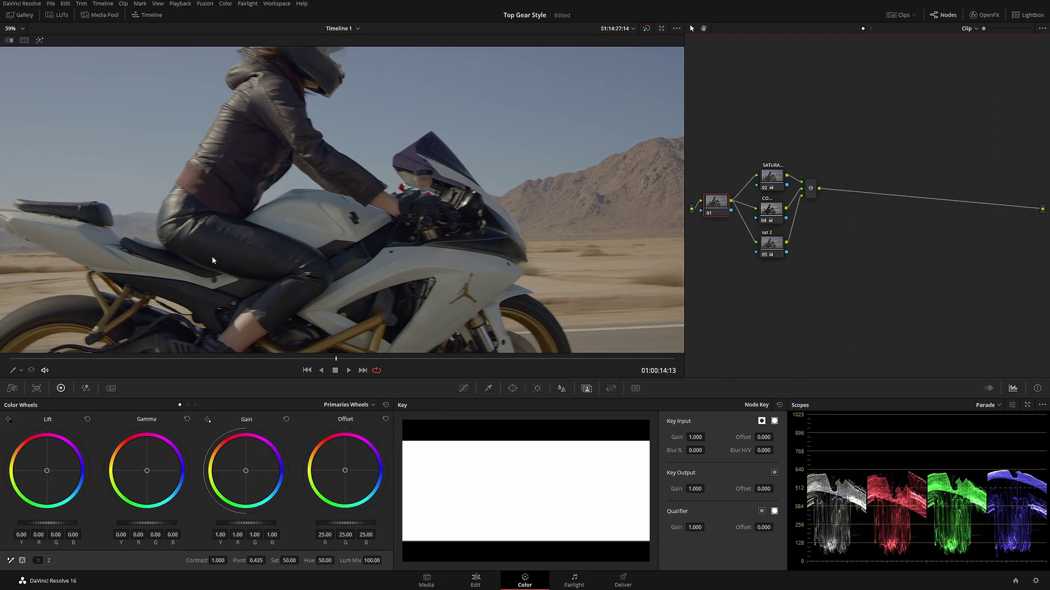
pyautogui.scroll(8, 440, 202)
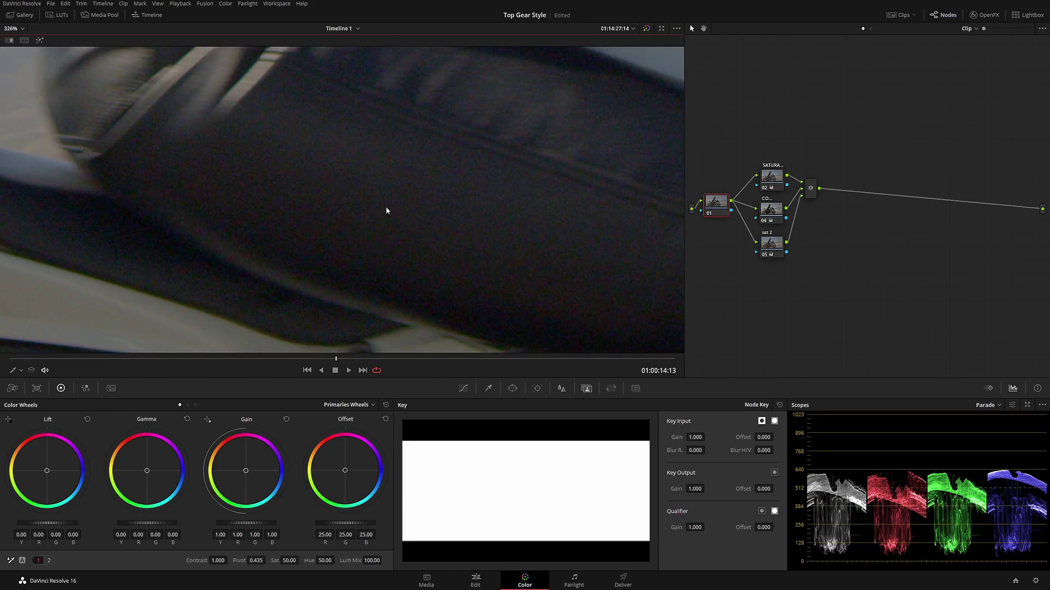
pyautogui.click(111, 389)
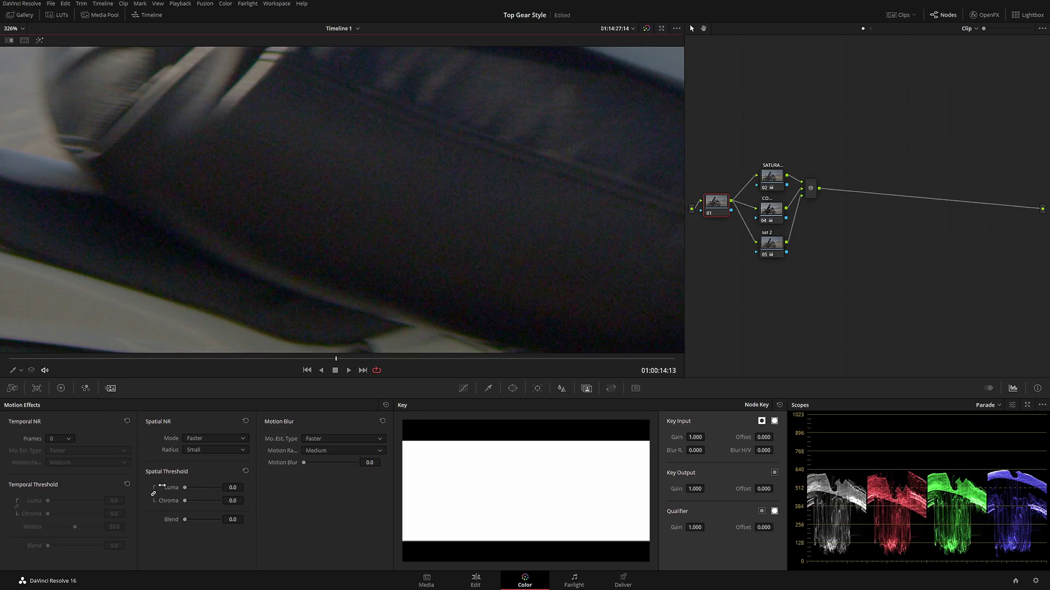
pyautogui.click(155, 494)
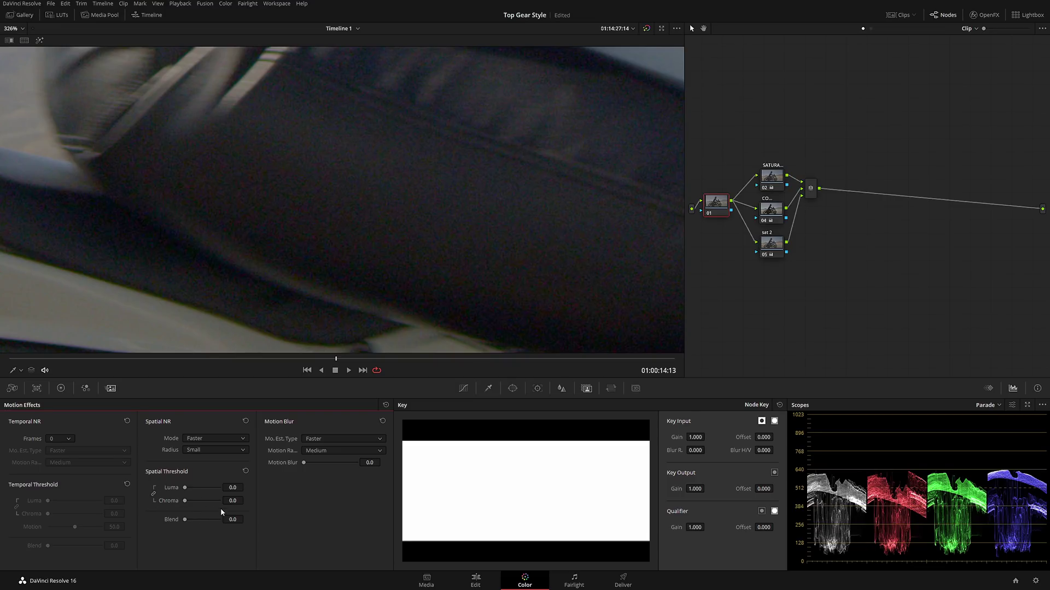
pyautogui.moveTo(232, 500); pyautogui.dragTo(246, 500)
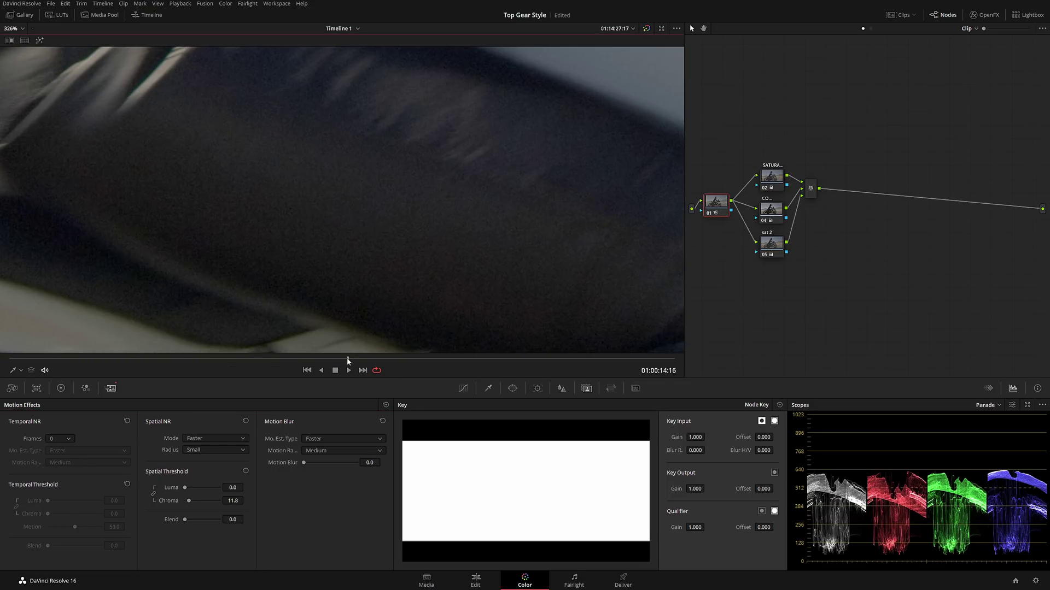
pyautogui.click(244, 501)
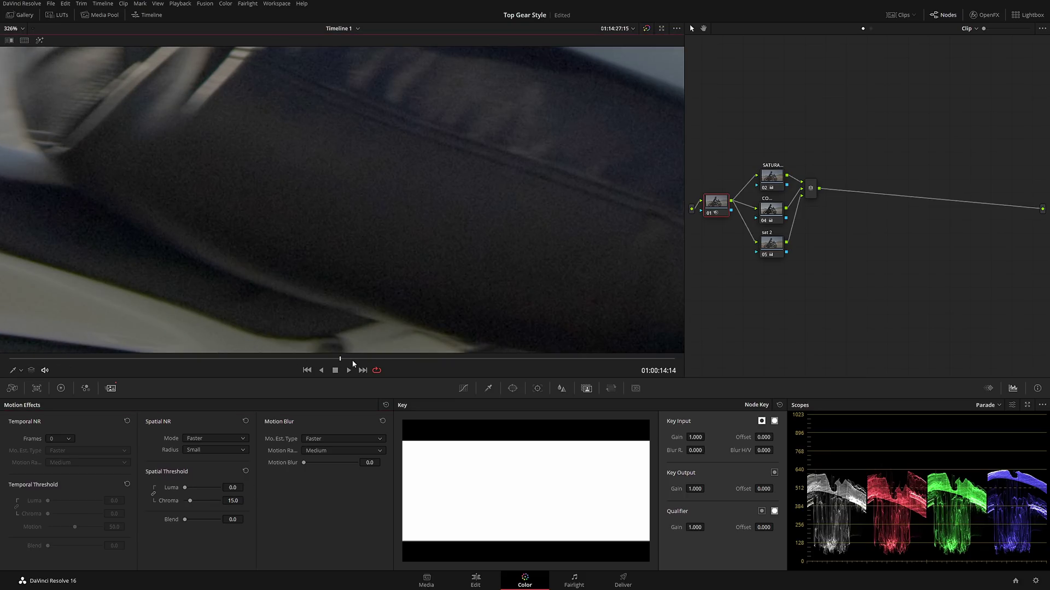
pyautogui.click(337, 365)
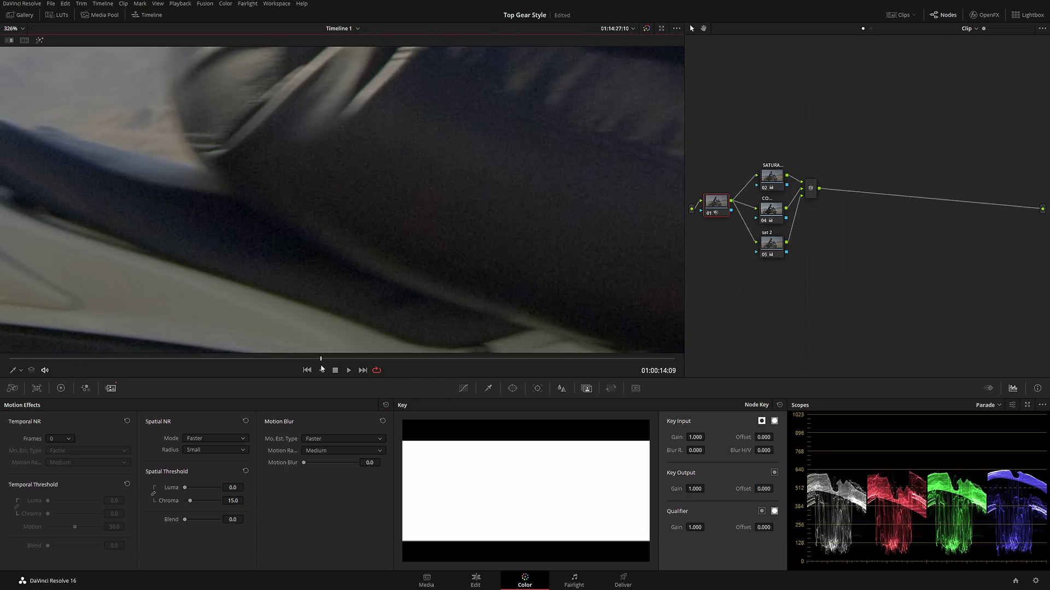
pyautogui.hotkey('shift', 'z')
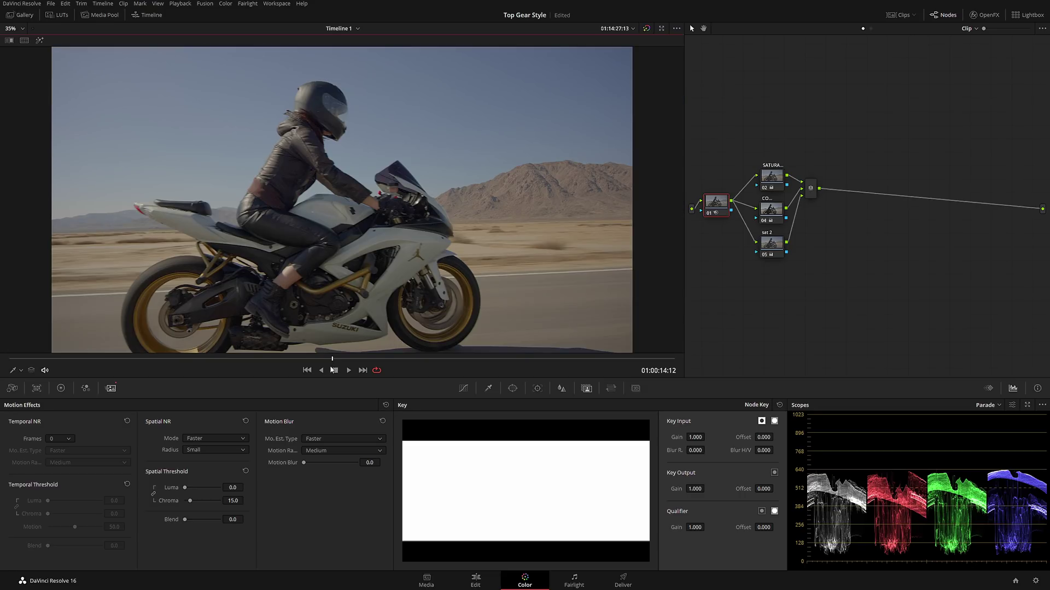
# Toggle the noise reduction node off and on to compare the picture with and without it
pyautogui.hotkey('ctrl', 'd')
pyautogui.hotkey('ctrl', 'd')
pyautogui.hotkey('ctrl', 'd')
pyautogui.hotkey('ctrl', 'd')
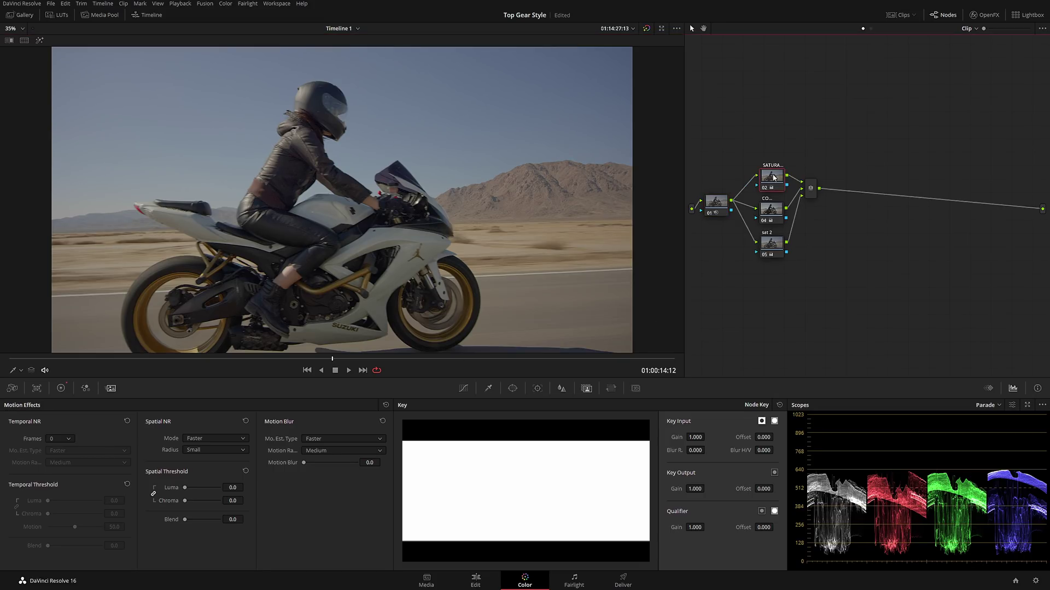
# Rearrange the three parallel nodes and the parallel mixer into a tighter layout next to node 01
pyautogui.moveTo(771, 176); pyautogui.dragTo(757, 175)
pyautogui.moveTo(769, 212); pyautogui.dragTo(752, 239)
pyautogui.moveTo(813, 187); pyautogui.dragTo(797, 206)
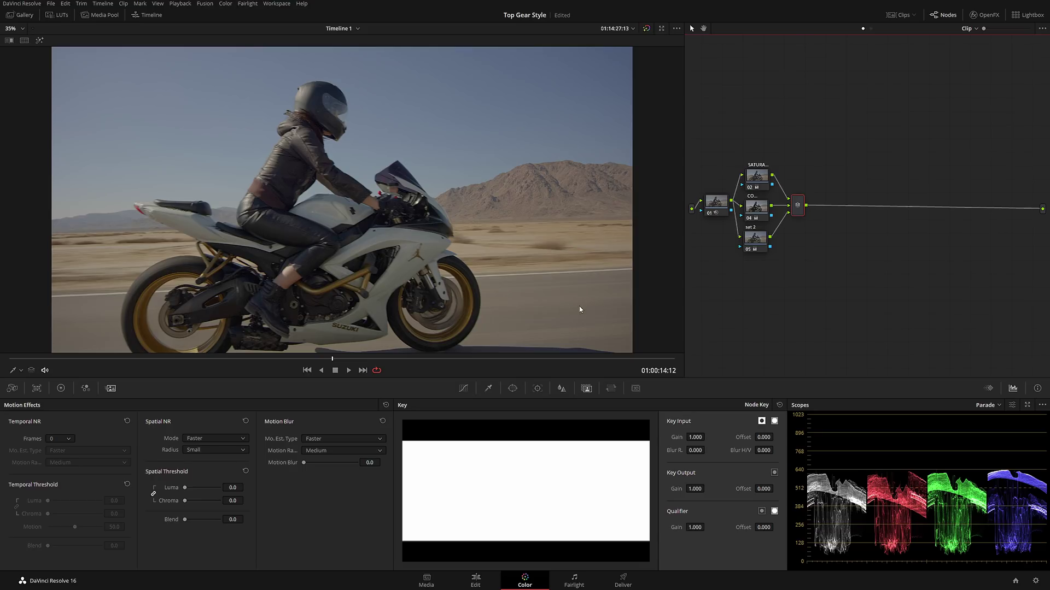
# Compare the grade with the ungraded picture and add a serial node right after the parallel mixer
pyautogui.hotkey('shift', 'd')
pyautogui.hotkey('shift', 'd')
pyautogui.hotkey('alt', 's')
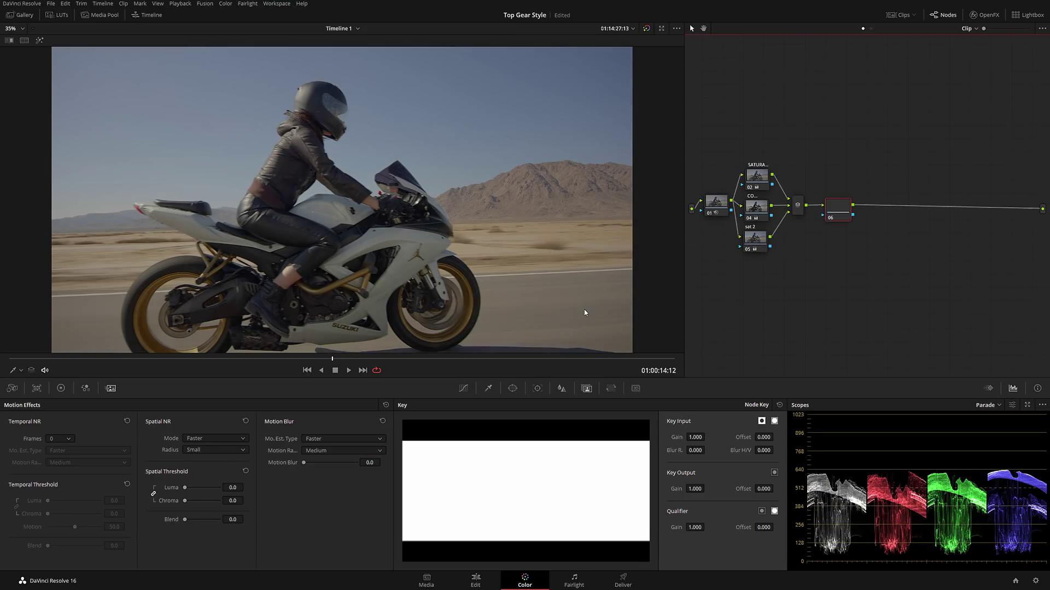
pyautogui.moveTo(846, 207); pyautogui.dragTo(838, 203)
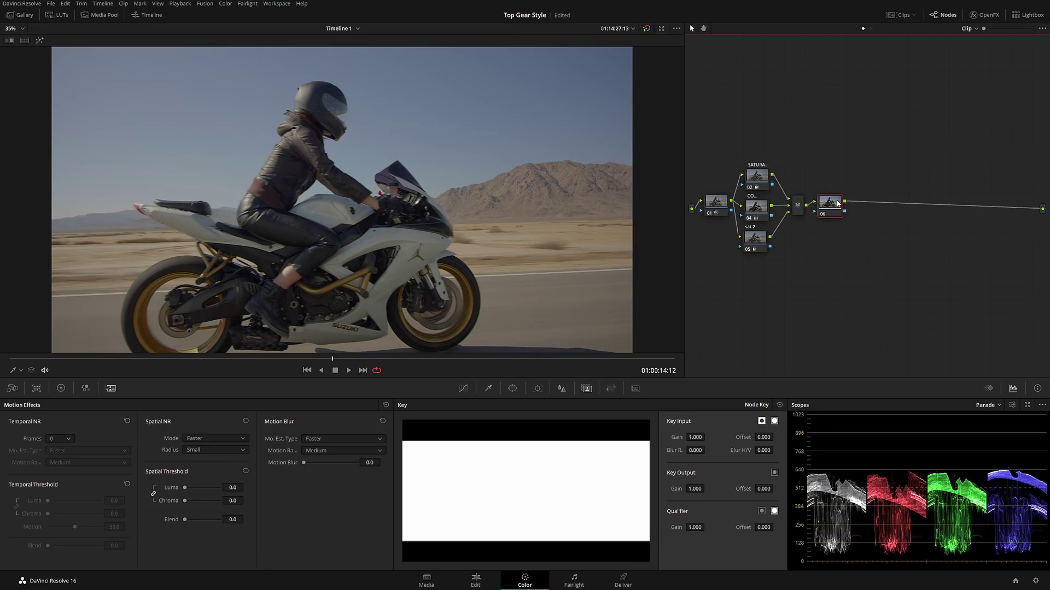
# Lower the master lift to -0.02 and raise the master gain to 1.04 on node 06, checking other frames of the clip
pyautogui.click(61, 388)
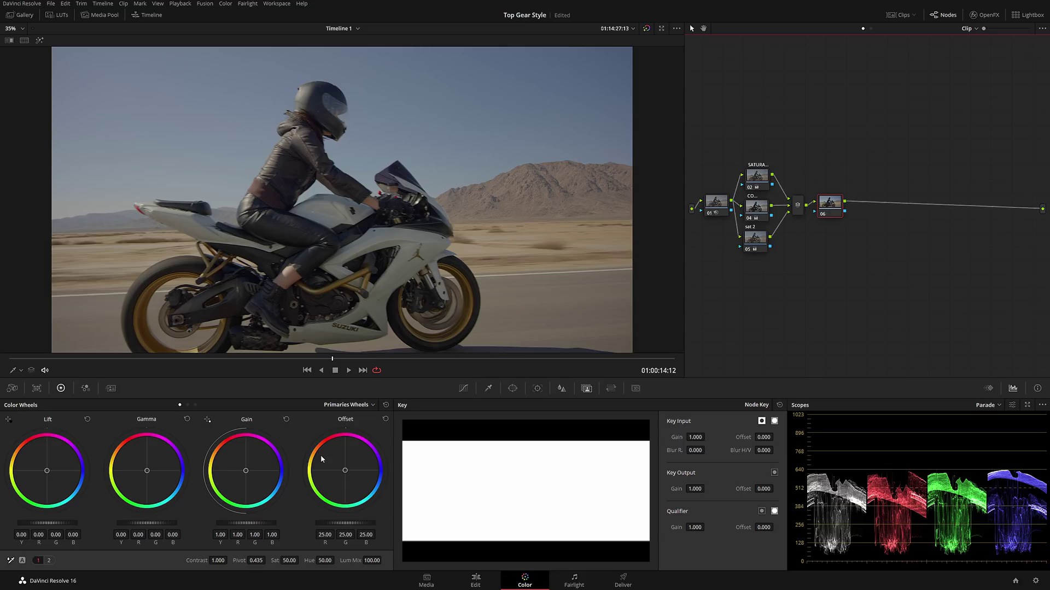
pyautogui.moveTo(75, 525); pyautogui.dragTo(66, 526)
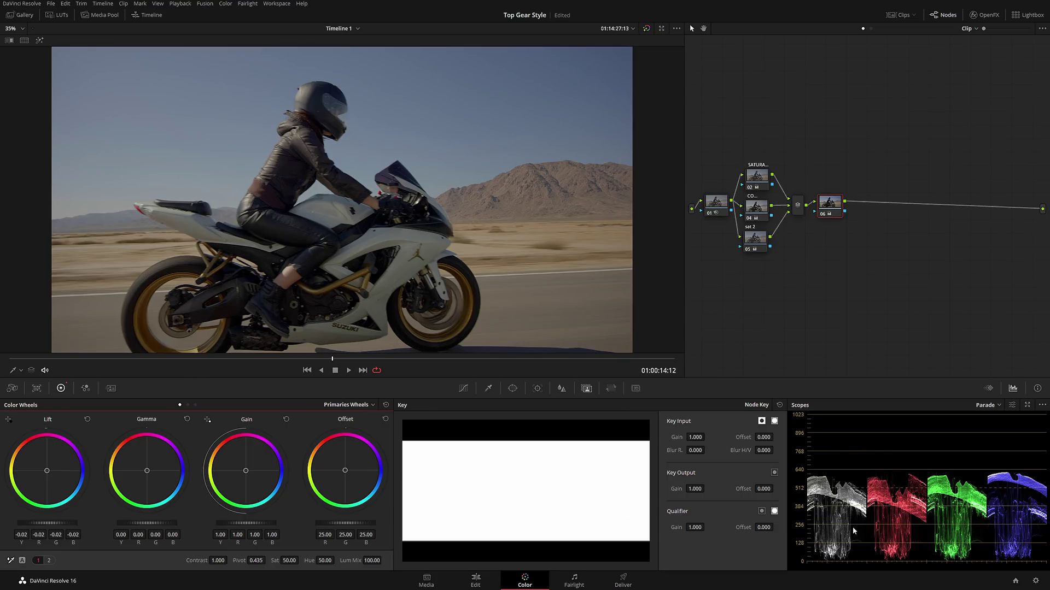
pyautogui.click(348, 371)
pyautogui.moveTo(391, 363); pyautogui.dragTo(312, 381)
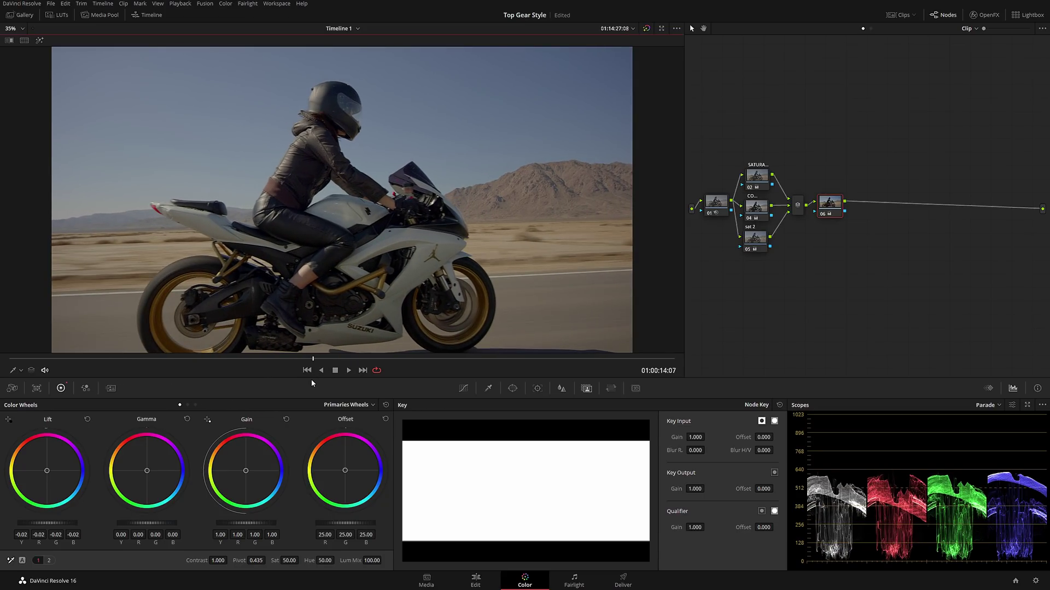
pyautogui.moveTo(252, 529); pyautogui.dragTo(268, 528)
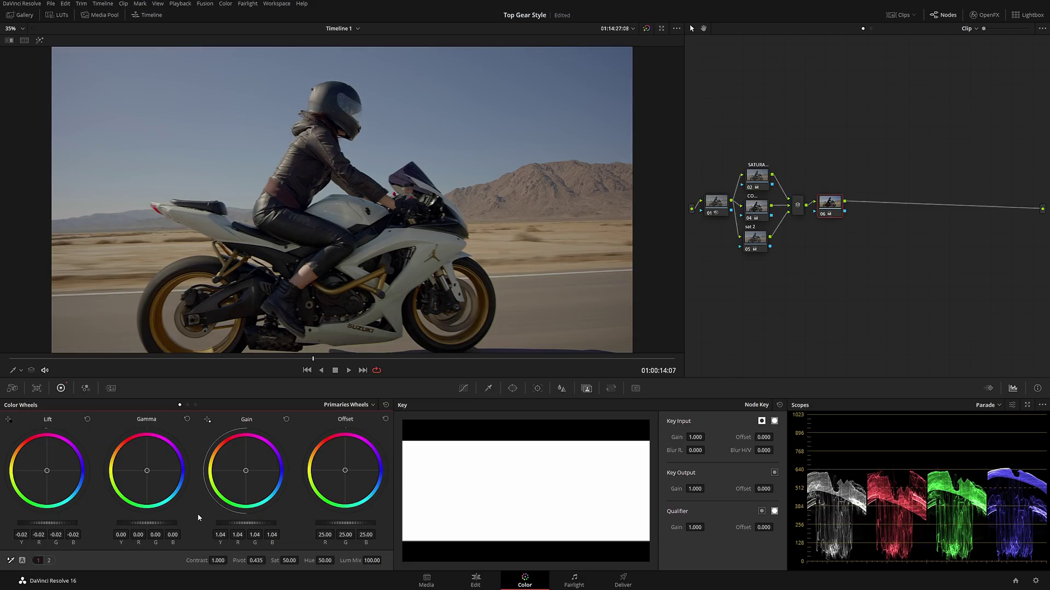
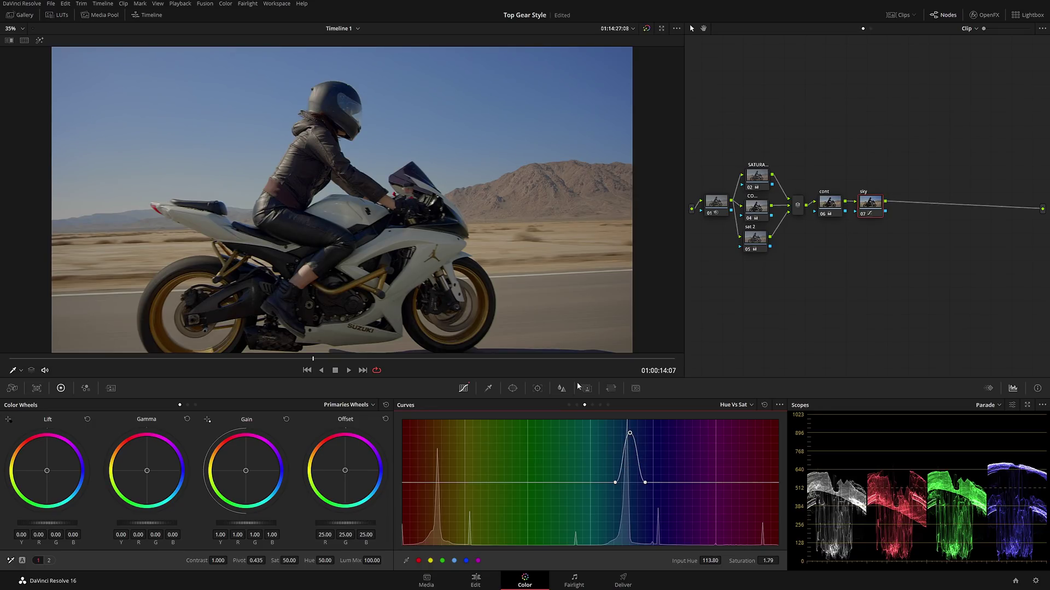
# Widen the blue boost in the sky node's Hue Vs Sat curve, placing its upper-hue end point at input hue 159.24 and saturation 1.00
pyautogui.moveTo(615, 482); pyautogui.dragTo(581, 486)
pyautogui.moveTo(645, 483); pyautogui.dragTo(674, 485)
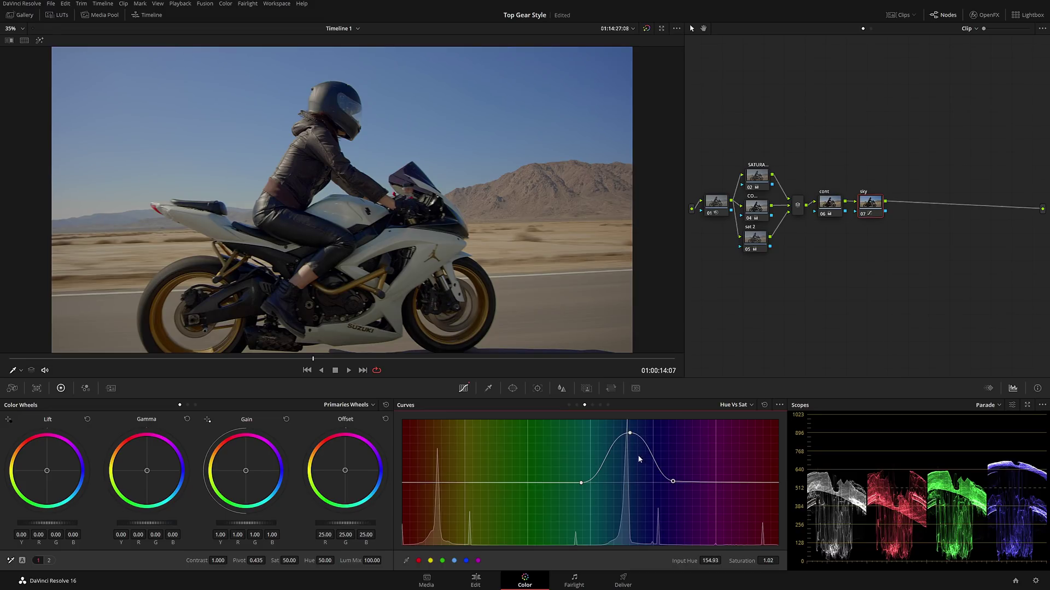
pyautogui.moveTo(313, 359); pyautogui.dragTo(503, 367)
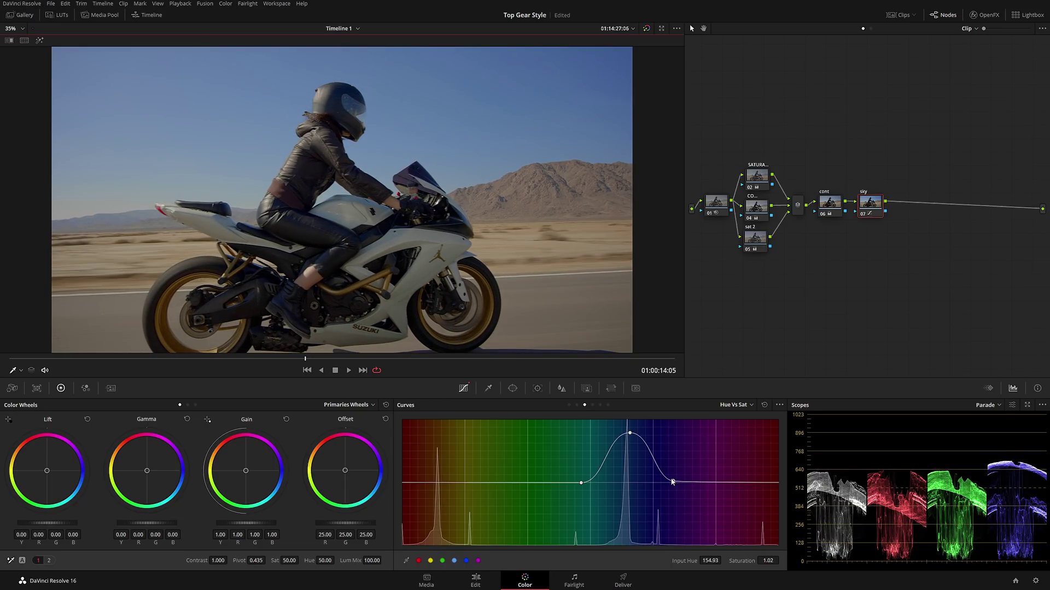
pyautogui.moveTo(672, 482); pyautogui.dragTo(636, 484)
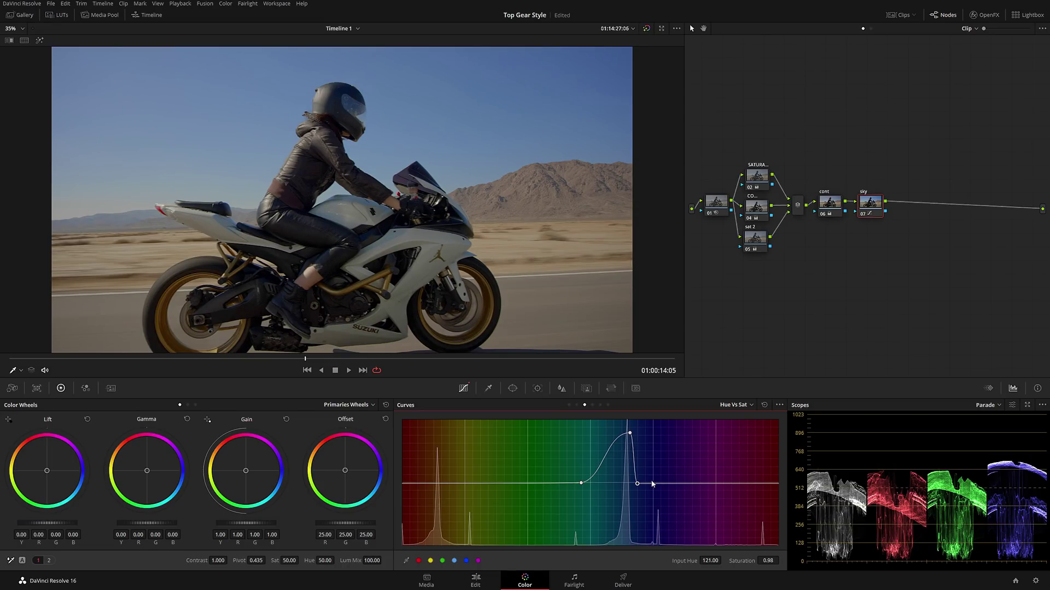
pyautogui.moveTo(636, 484); pyautogui.dragTo(678, 484)
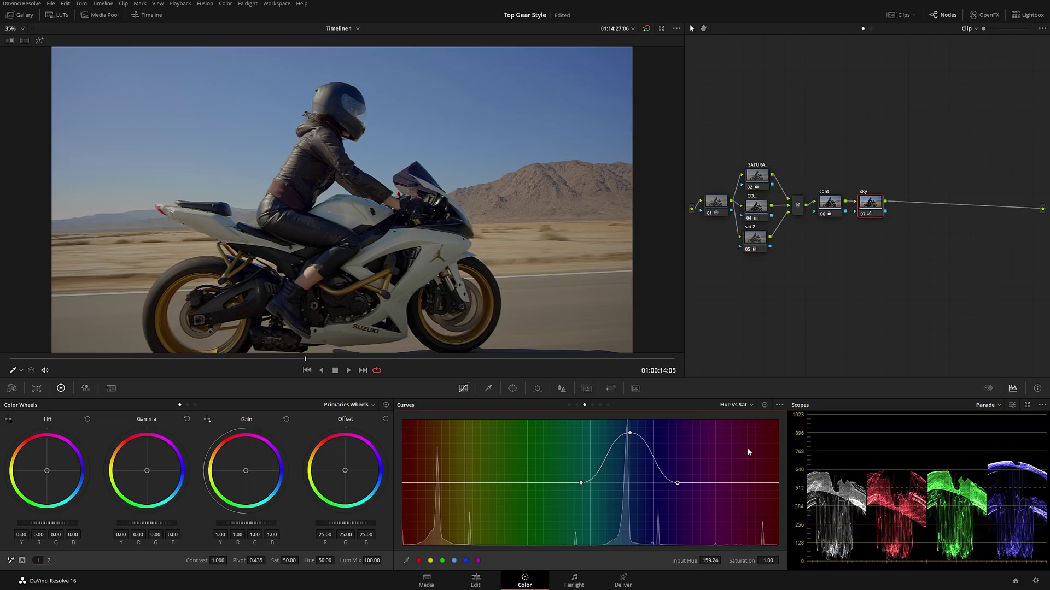
# Sample the sky for the sky node's Hue Vs Hue curve and raise its point to hue rotate 19.22 at input hue 109.88, widening the end points
pyautogui.click(743, 407)
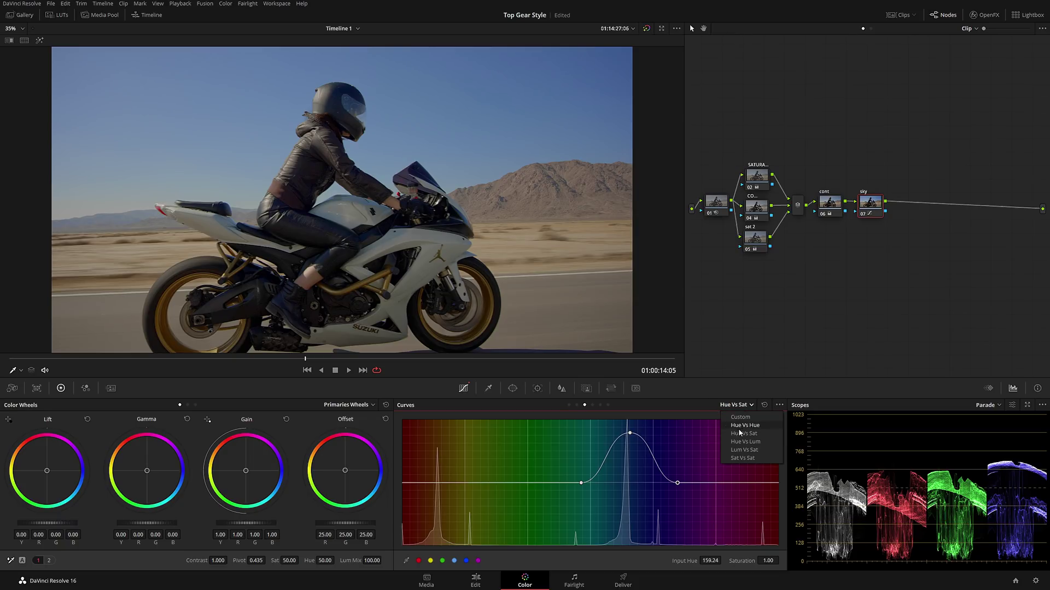
pyautogui.click(749, 428)
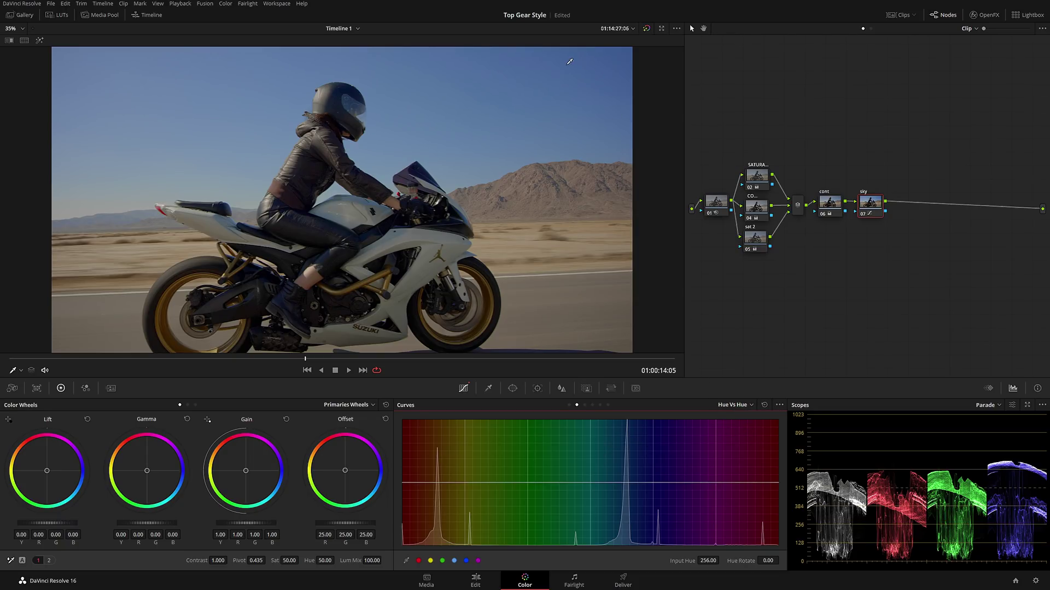
pyautogui.click(591, 64)
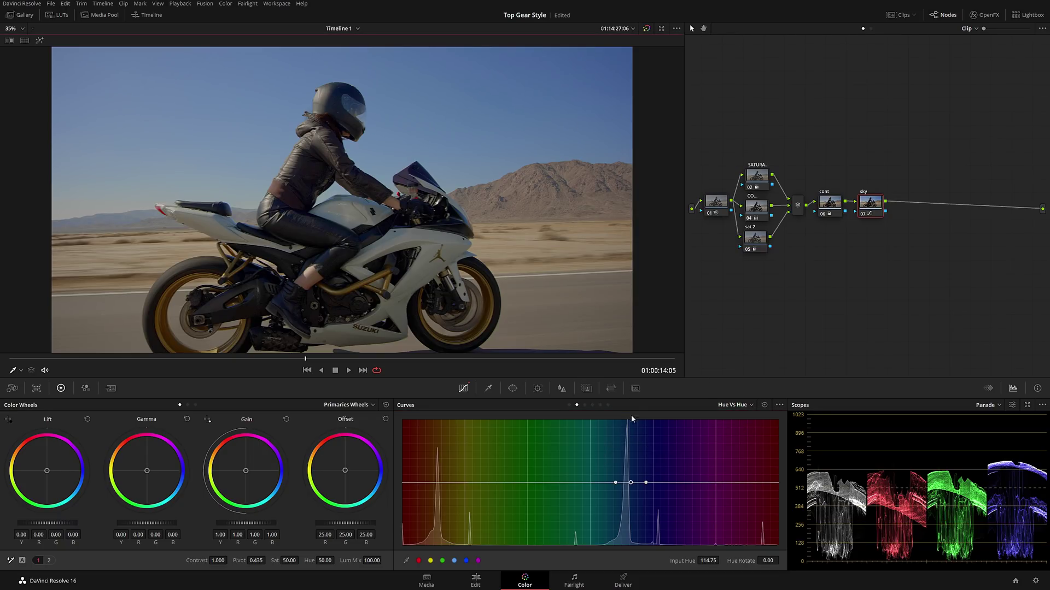
pyautogui.click(631, 484)
pyautogui.moveTo(632, 484); pyautogui.dragTo(633, 479)
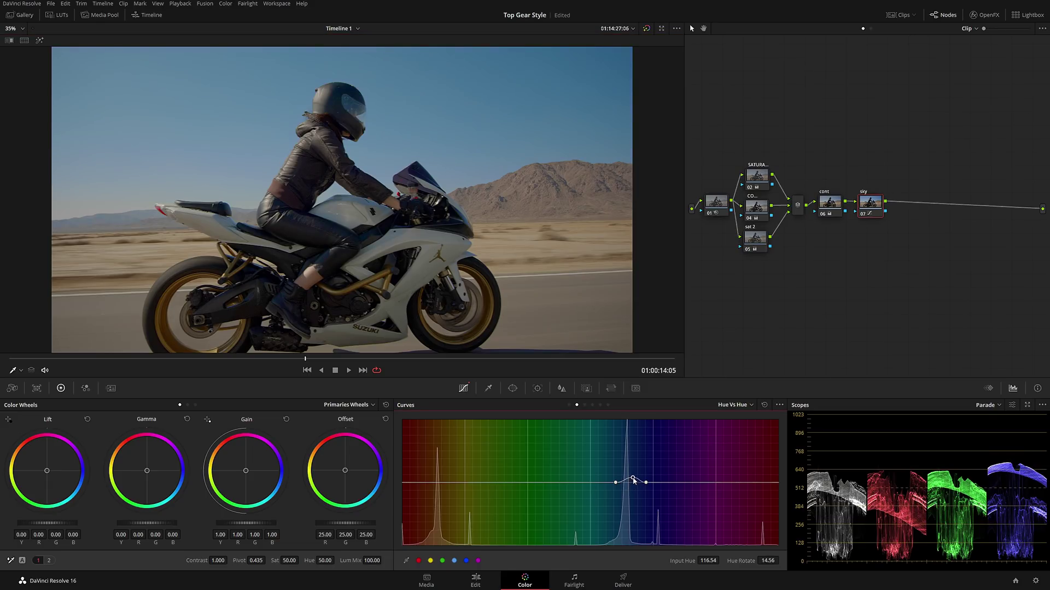
pyautogui.moveTo(615, 483); pyautogui.dragTo(580, 483)
pyautogui.moveTo(647, 485)
pyautogui.mouseDown()
pyautogui.moveTo(667, 485)
pyautogui.moveTo(627, 478)
pyautogui.mouseUp()
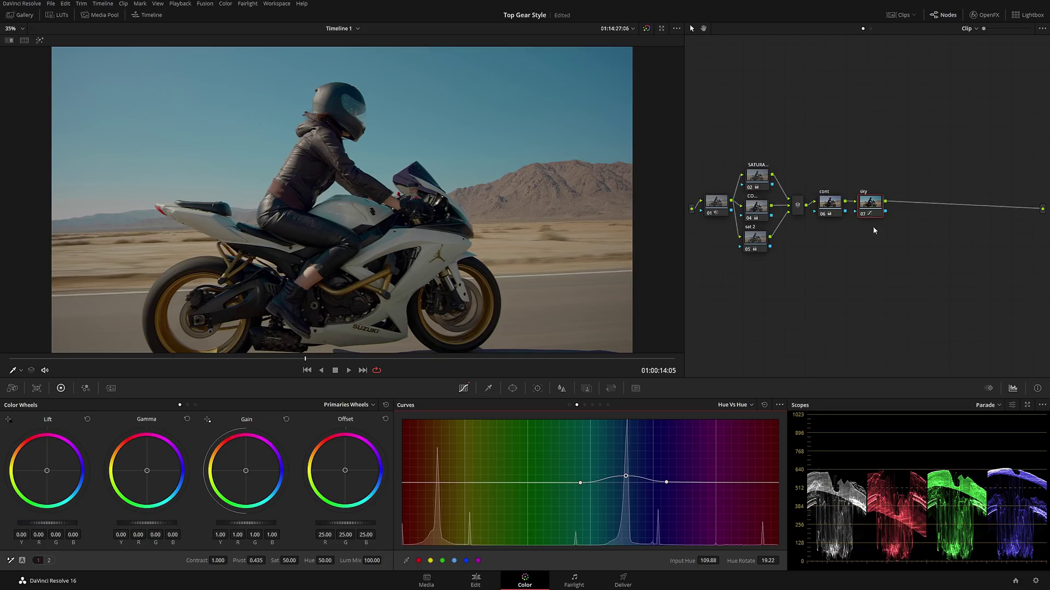
# Add a parallel node to the sky node and label it vignette
pyautogui.moveTo(864, 204)
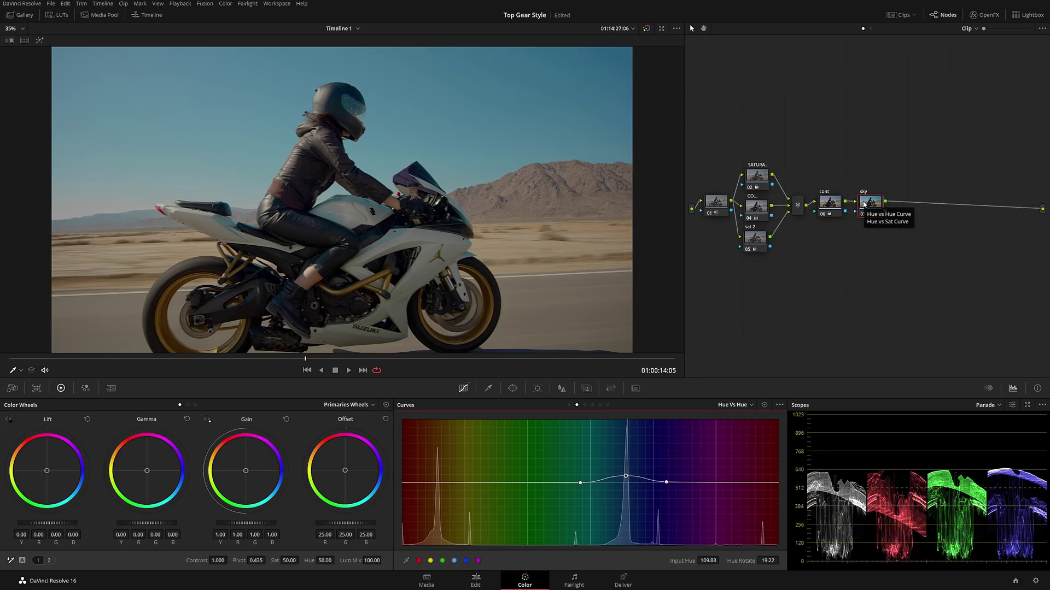
pyautogui.hotkey('alt', 'p')
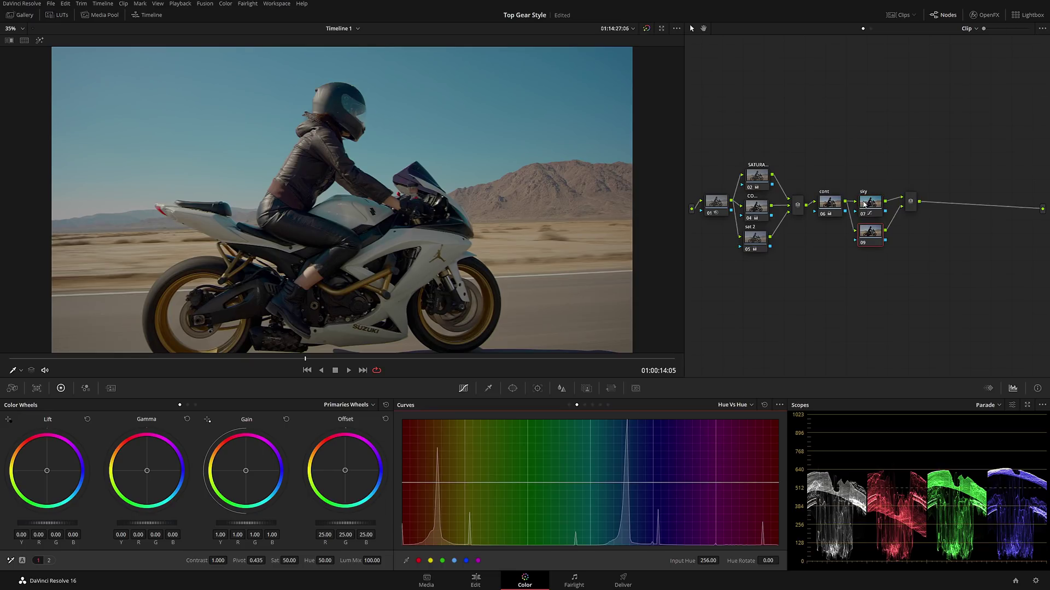
pyautogui.rightClick(866, 232)
pyautogui.click(900, 249)
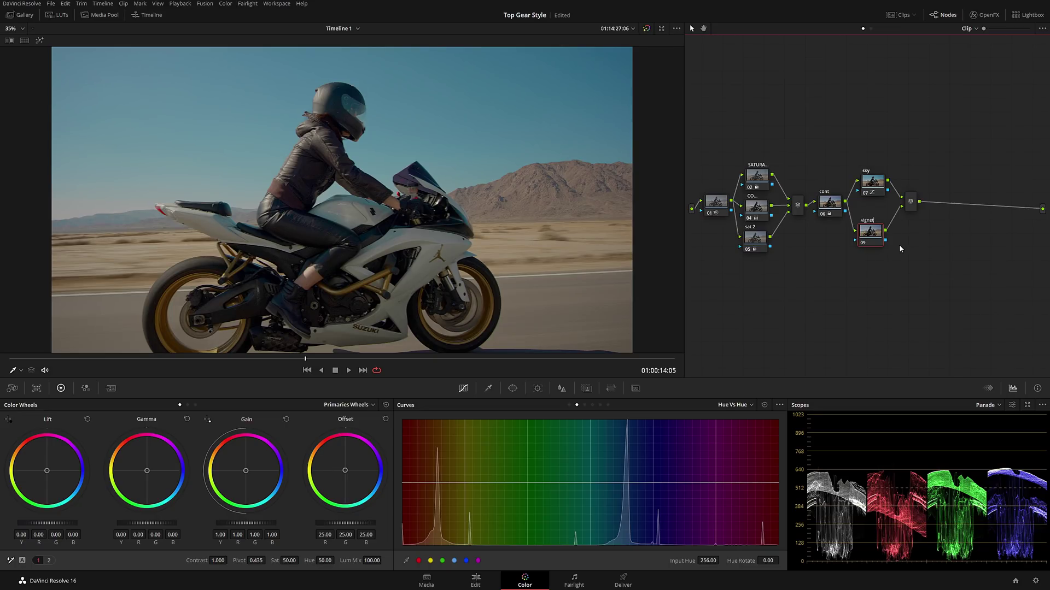
# Add a gradient window over the upper sky with softness 5.21 and tilt 62.20, and lower the vignette node's master gamma to -0.37
pyautogui.click(512, 389)
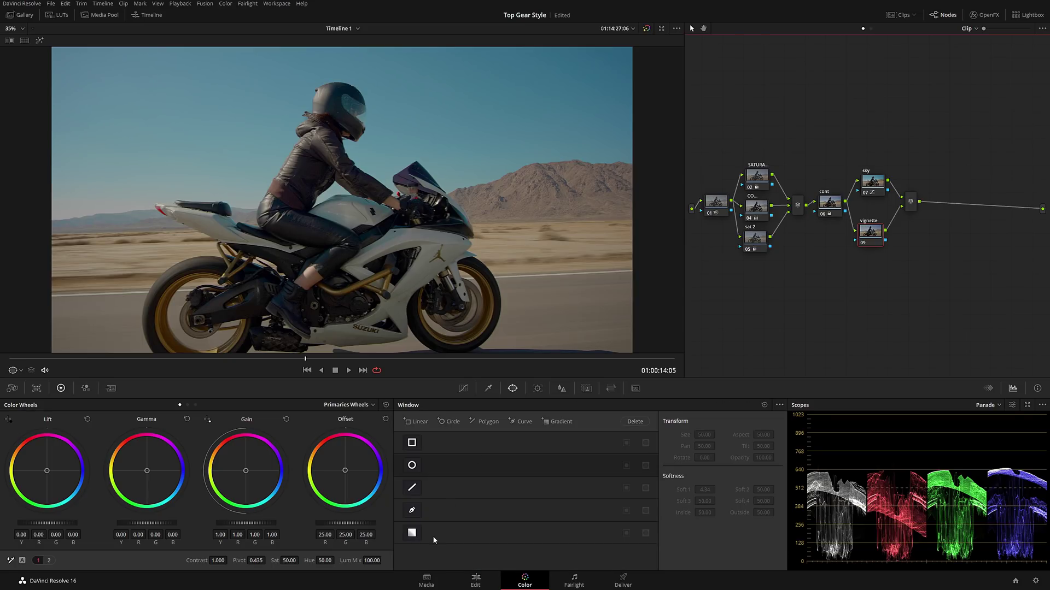
pyautogui.click(412, 534)
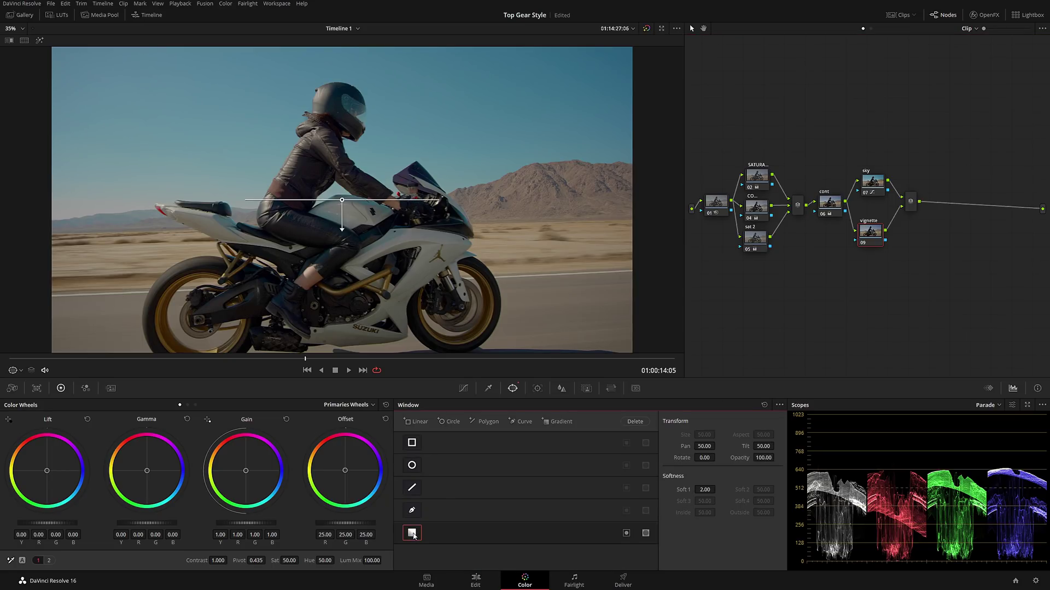
pyautogui.moveTo(349, 208); pyautogui.dragTo(375, 87)
pyautogui.moveTo(168, 523); pyautogui.dragTo(138, 524)
pyautogui.moveTo(375, 117); pyautogui.dragTo(376, 163)
pyautogui.moveTo(375, 89); pyautogui.dragTo(372, 58)
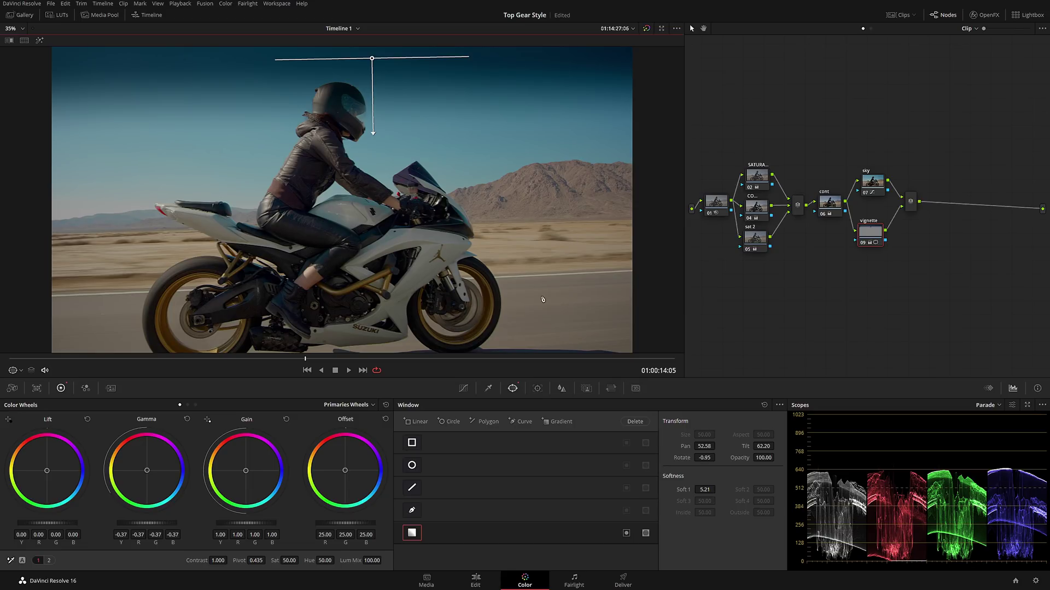
# Qualify the blue sky on the vignette node with highlighting on, setting hue width to 17.8 and saturation low to 2.1
pyautogui.click(489, 389)
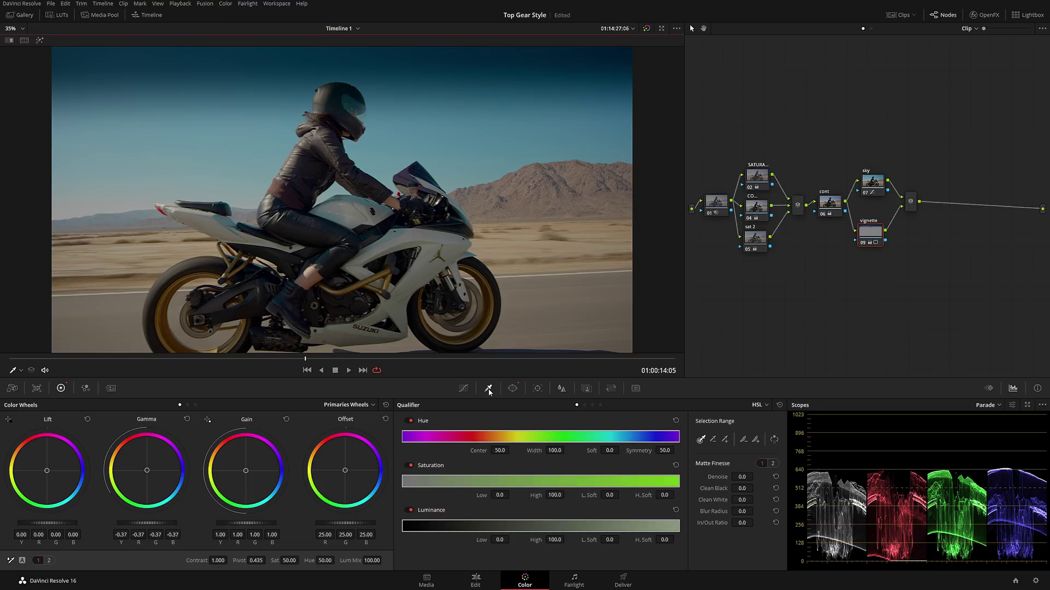
pyautogui.click(406, 122)
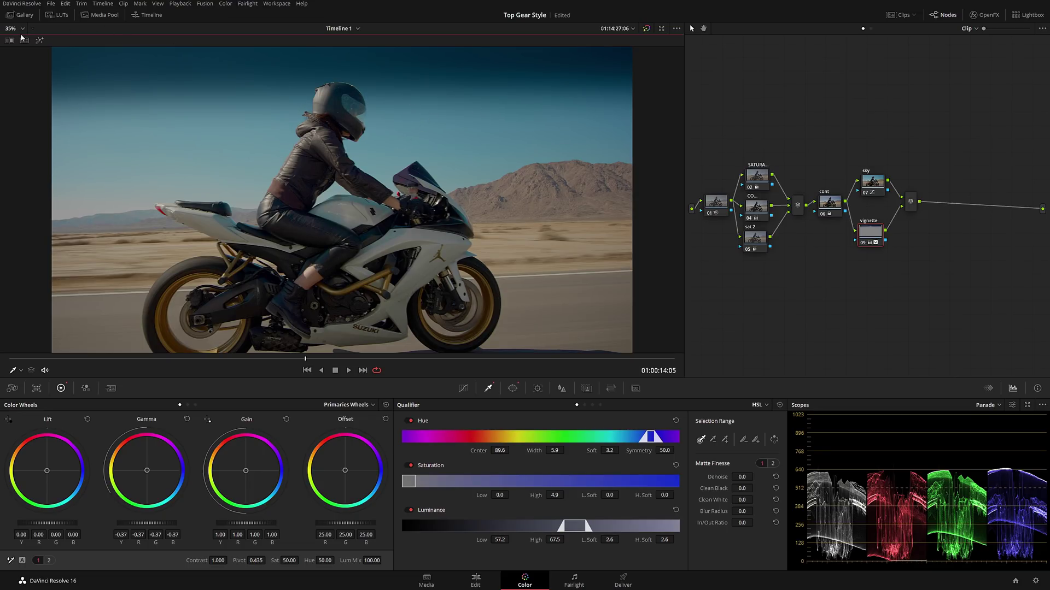
pyautogui.click(39, 40)
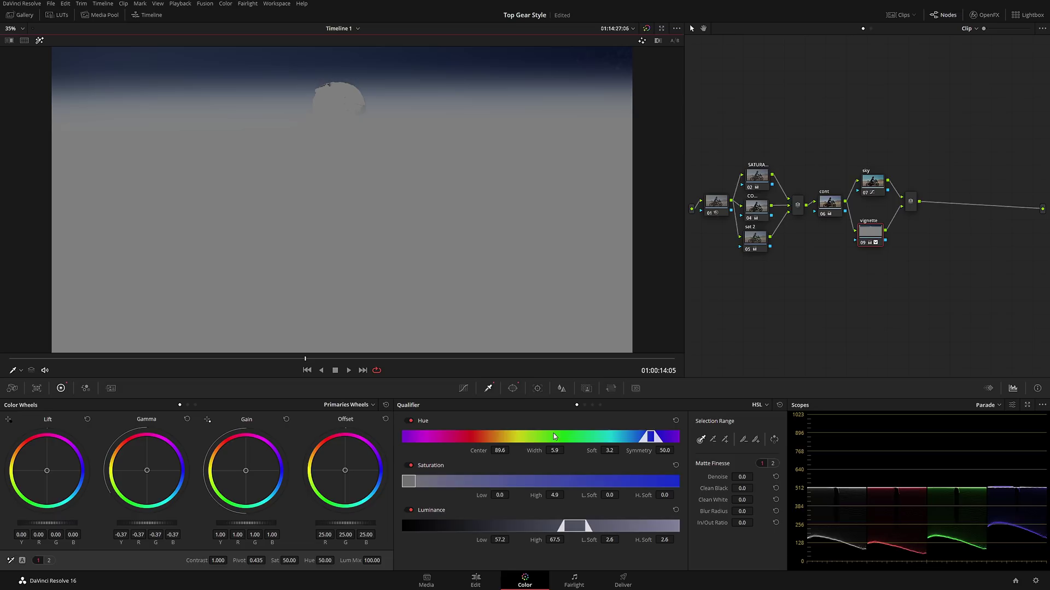
pyautogui.moveTo(555, 451); pyautogui.dragTo(588, 451)
pyautogui.moveTo(501, 497); pyautogui.dragTo(511, 494)
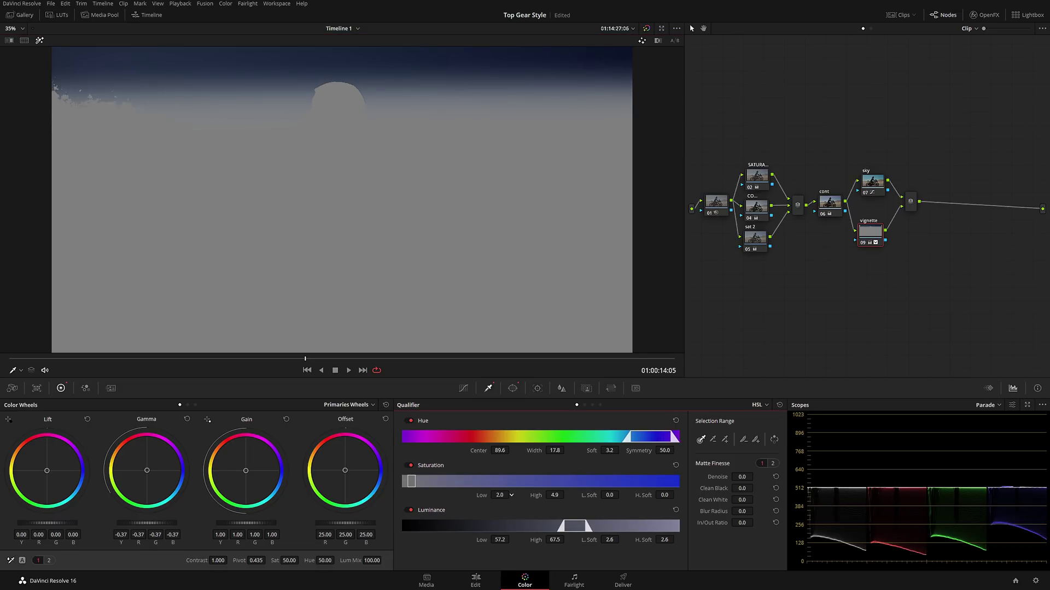
# Refine the sky matte around the helmet with denoise 4.1, clean black 2.2, clean white 6.2, blur radius 12.2 and in/out ratio -18.1
pyautogui.moveTo(742, 511); pyautogui.dragTo(752, 511)
pyautogui.scroll(5, 379, 253)
pyautogui.scroll(2, 378, 252)
pyautogui.click(749, 487)
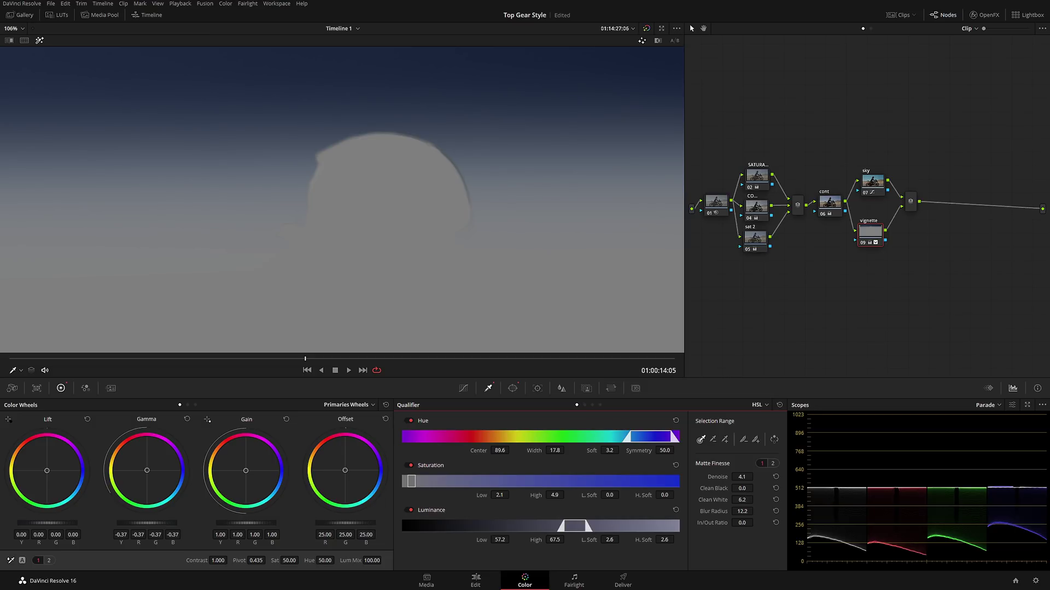
pyautogui.click(39, 40)
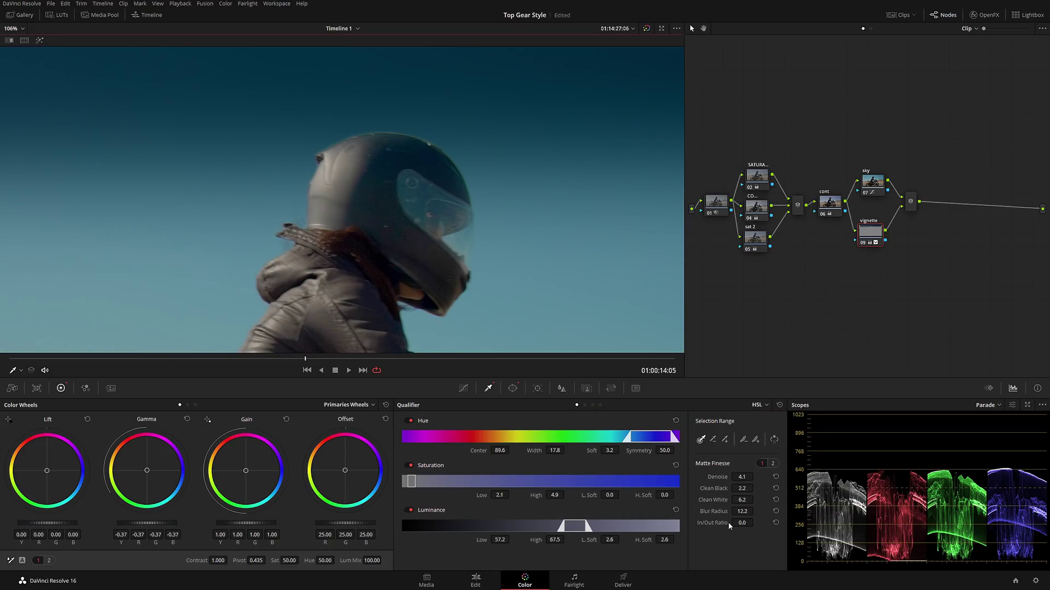
pyautogui.moveTo(742, 523); pyautogui.dragTo(703, 523)
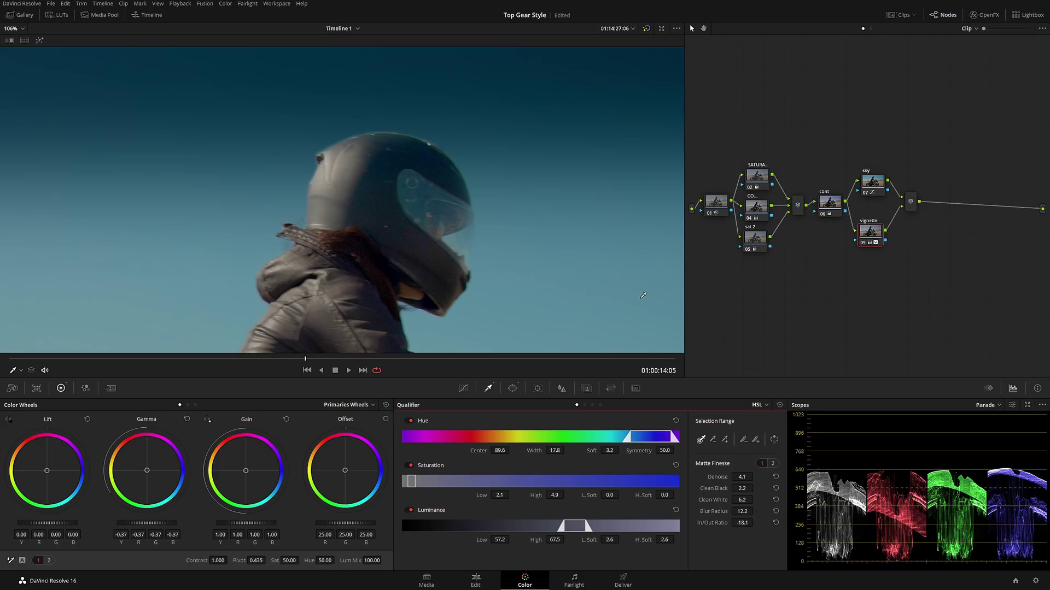
# Lower the vignette node's key output gain to 0.503
pyautogui.hotkey('shift', 'z')
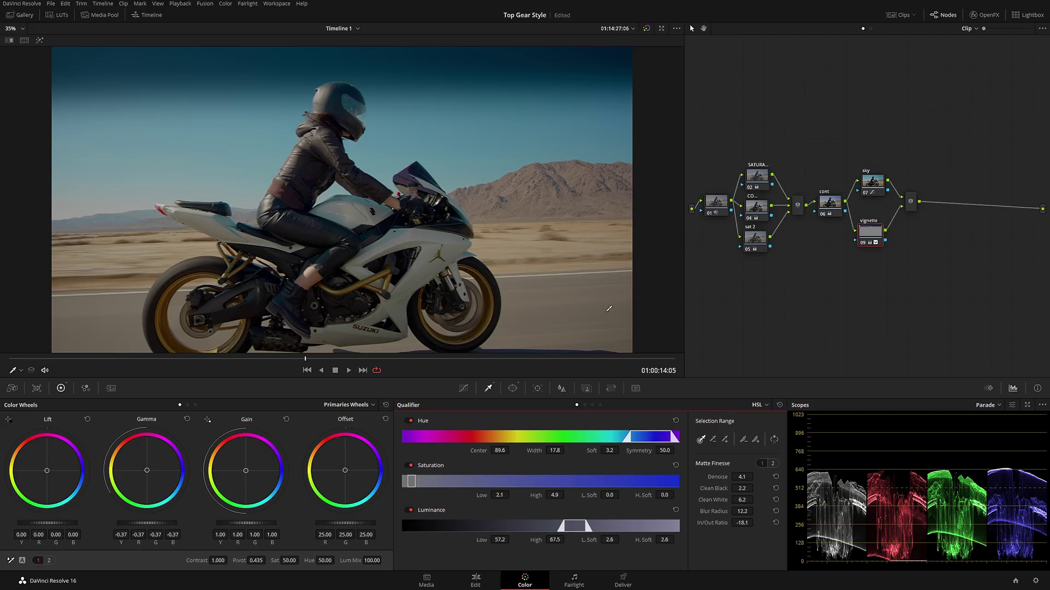
pyautogui.click(586, 388)
pyautogui.moveTo(702, 489); pyautogui.dragTo(707, 489)
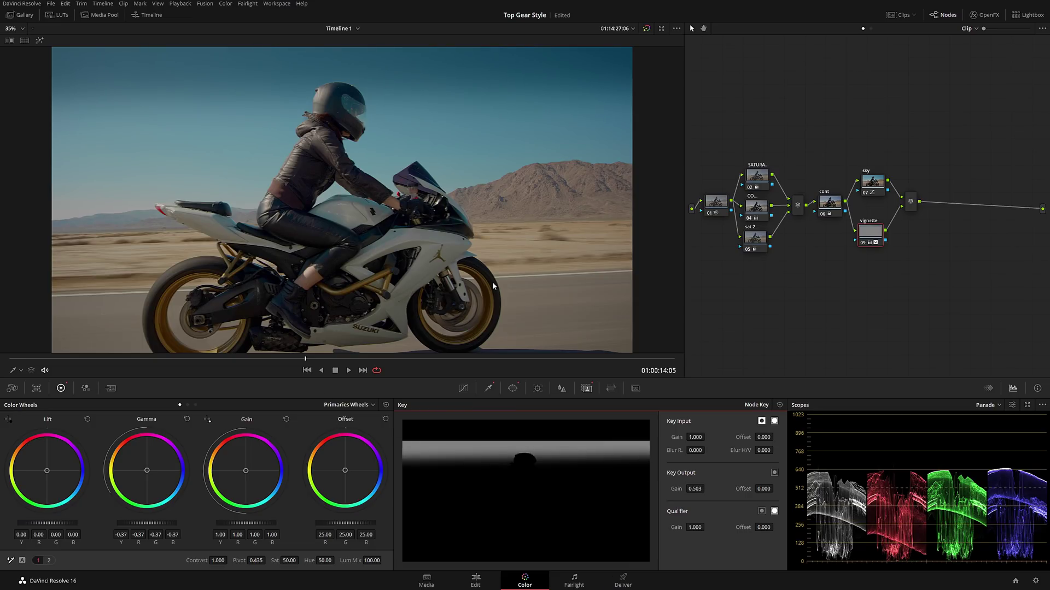
# Rearrange the node tree into a tighter layout, moving the parallel nodes, both mixers and the sky and vignette nodes closer together
pyautogui.moveTo(727, 207); pyautogui.dragTo(724, 209)
pyautogui.moveTo(755, 176); pyautogui.dragTo(751, 208)
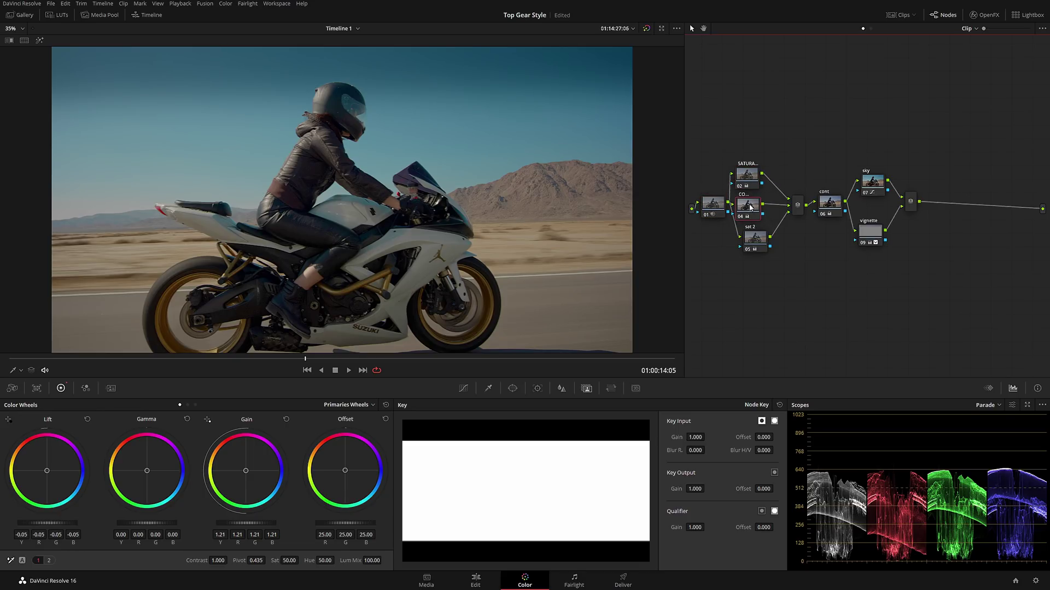
pyautogui.moveTo(753, 248); pyautogui.dragTo(745, 246)
pyautogui.moveTo(798, 206)
pyautogui.mouseDown()
pyautogui.moveTo(780, 205)
pyautogui.moveTo(836, 203)
pyautogui.moveTo(818, 203)
pyautogui.mouseUp()
pyautogui.moveTo(871, 180); pyautogui.dragTo(838, 179)
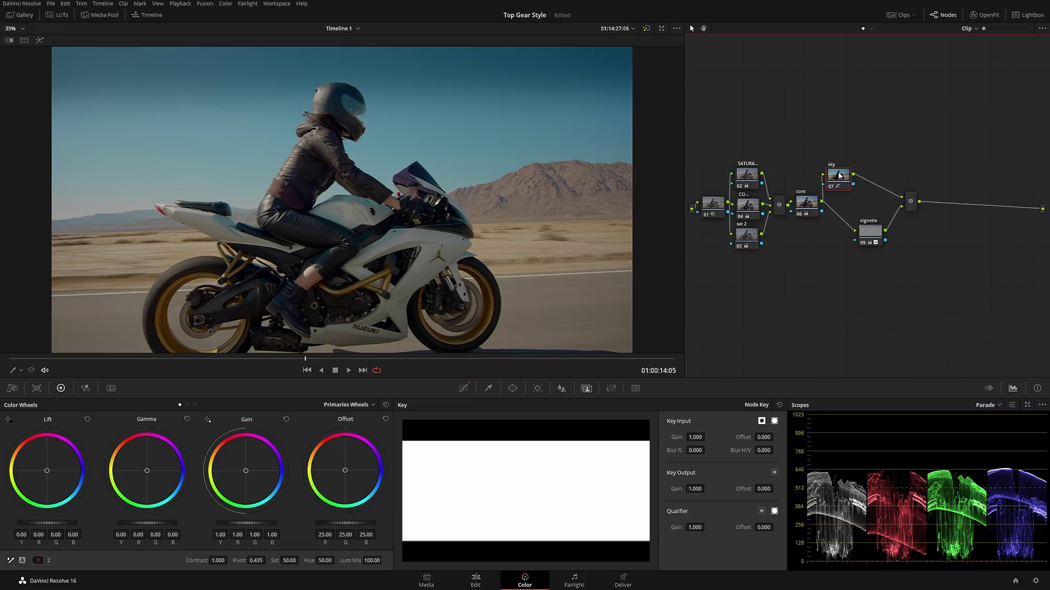
pyautogui.moveTo(871, 232); pyautogui.dragTo(841, 225)
pyautogui.moveTo(910, 202); pyautogui.dragTo(866, 205)
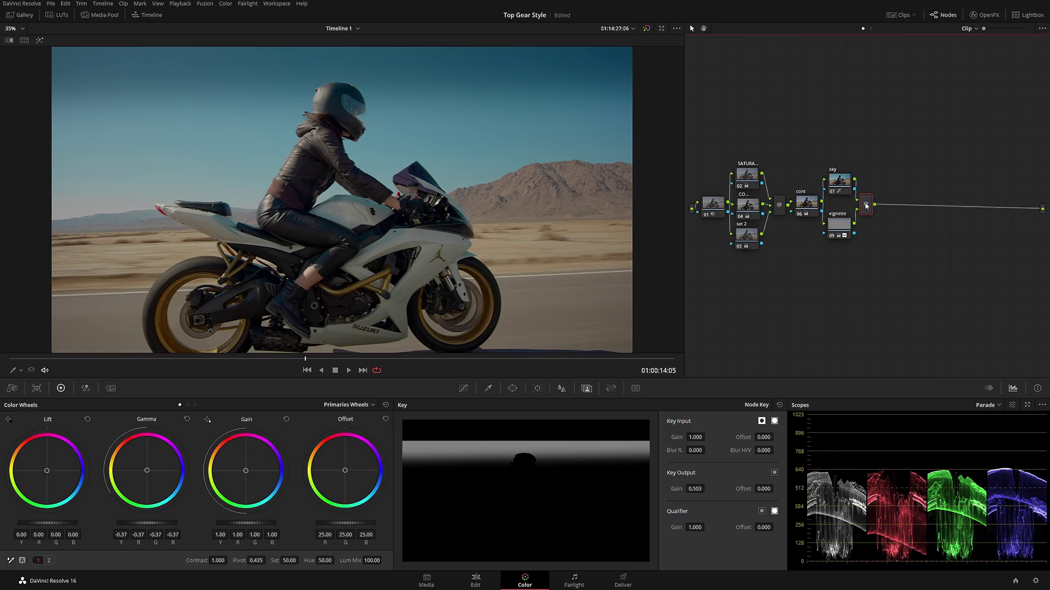
# Add a serial node after the second parallel mixer and label it as the ground node
pyautogui.hotkey('alt', 's')
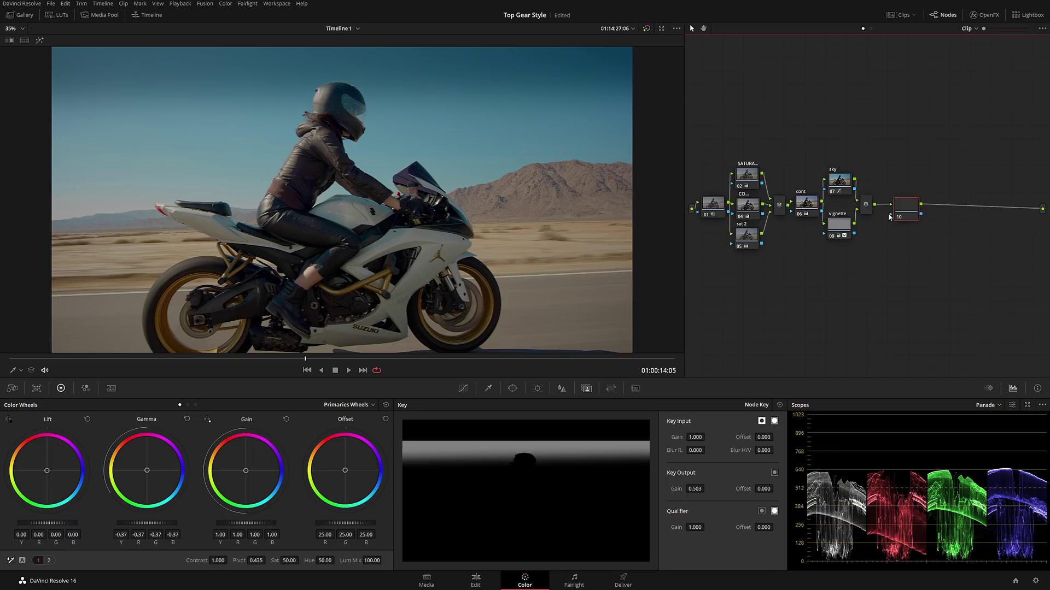
pyautogui.rightClick(905, 209)
pyautogui.click(929, 224)
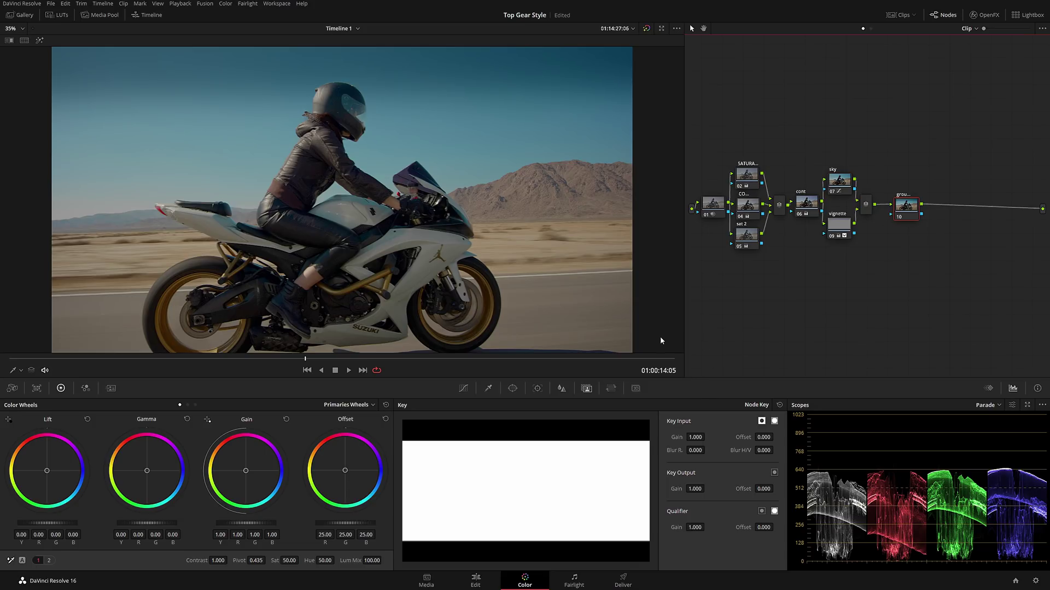
# Qualify the desert sand on the ground node, set hue width to 9.5 and check the highlighted selection on another frame
pyautogui.click(489, 389)
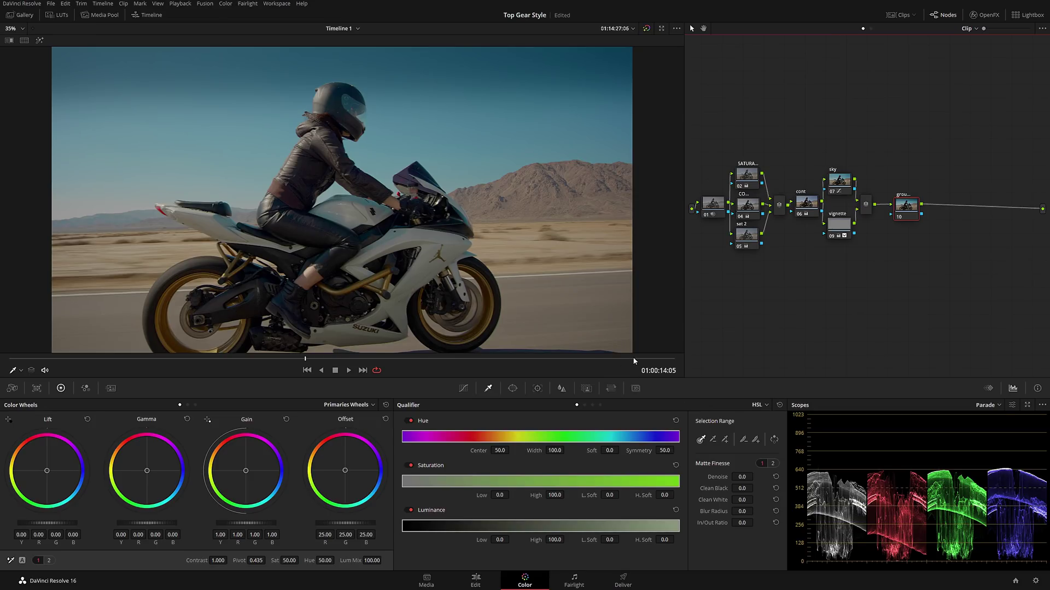
pyautogui.click(522, 248)
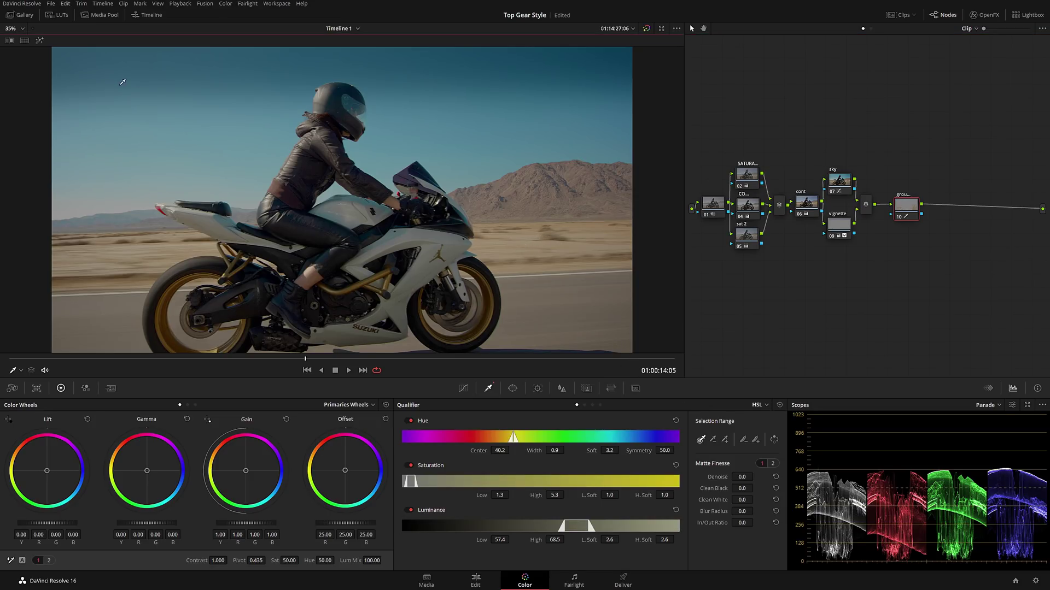
pyautogui.click(39, 41)
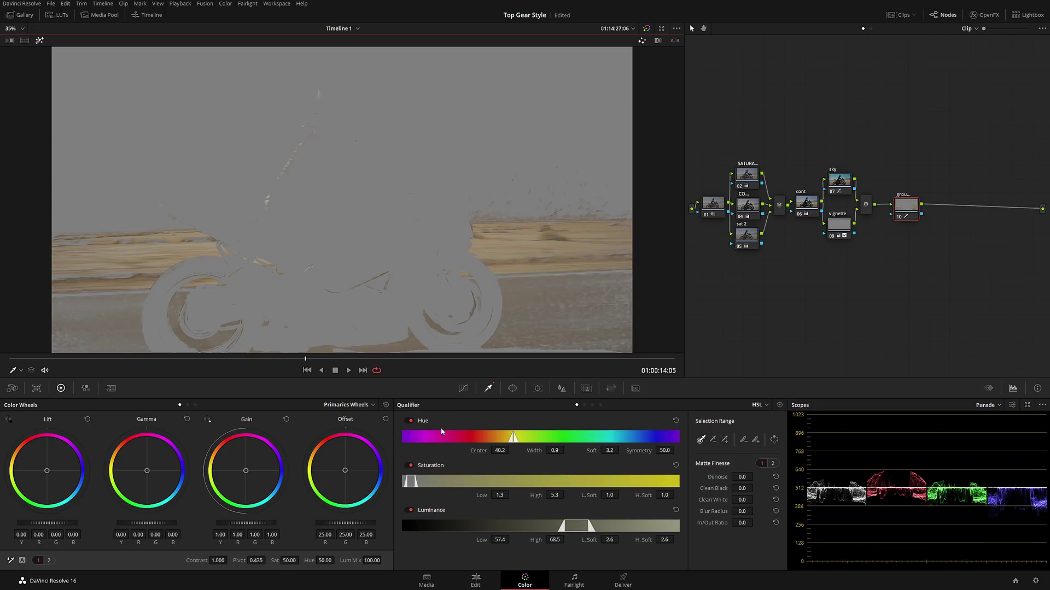
pyautogui.moveTo(554, 450); pyautogui.dragTo(566, 450)
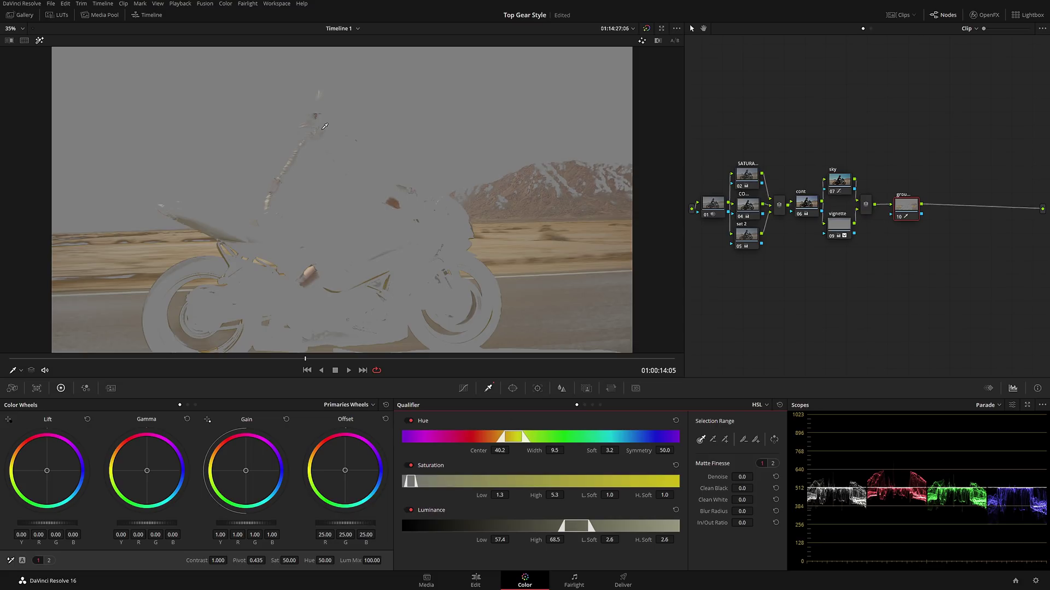
pyautogui.click(40, 39)
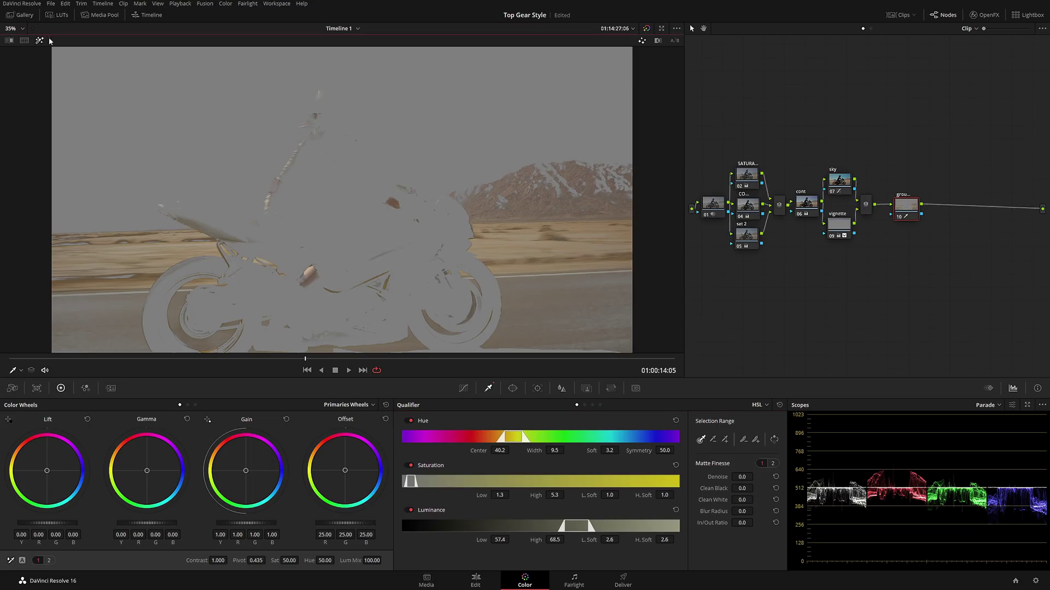
pyautogui.click(40, 40)
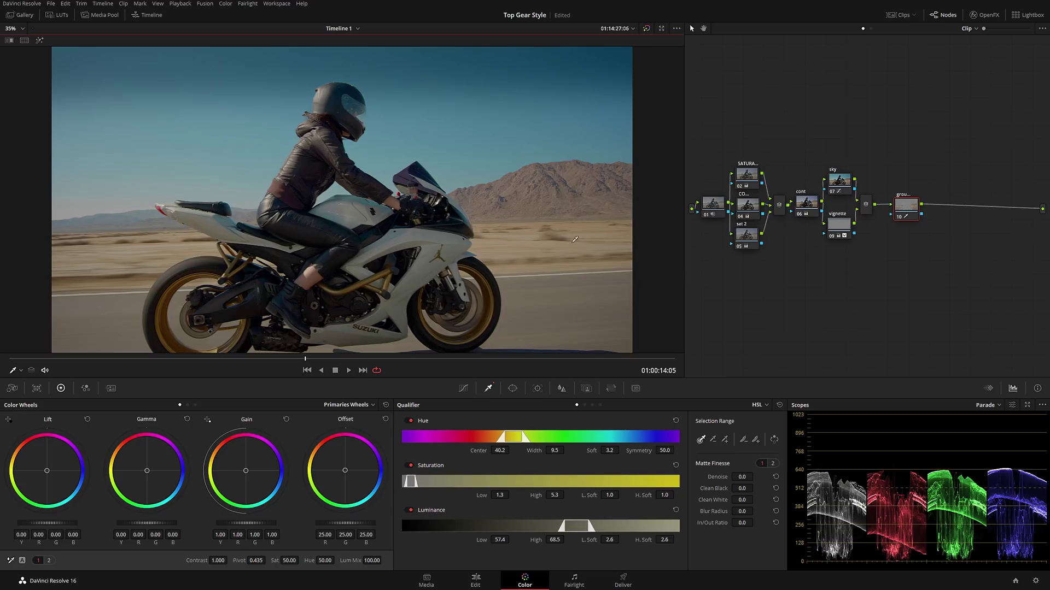
pyautogui.click(40, 43)
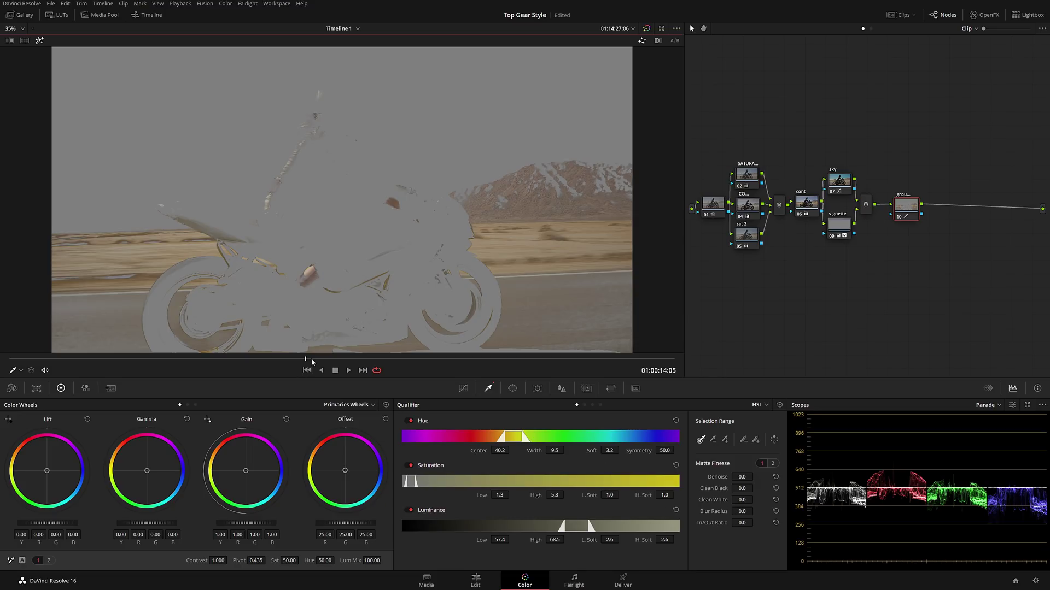
pyautogui.moveTo(311, 360); pyautogui.dragTo(316, 361)
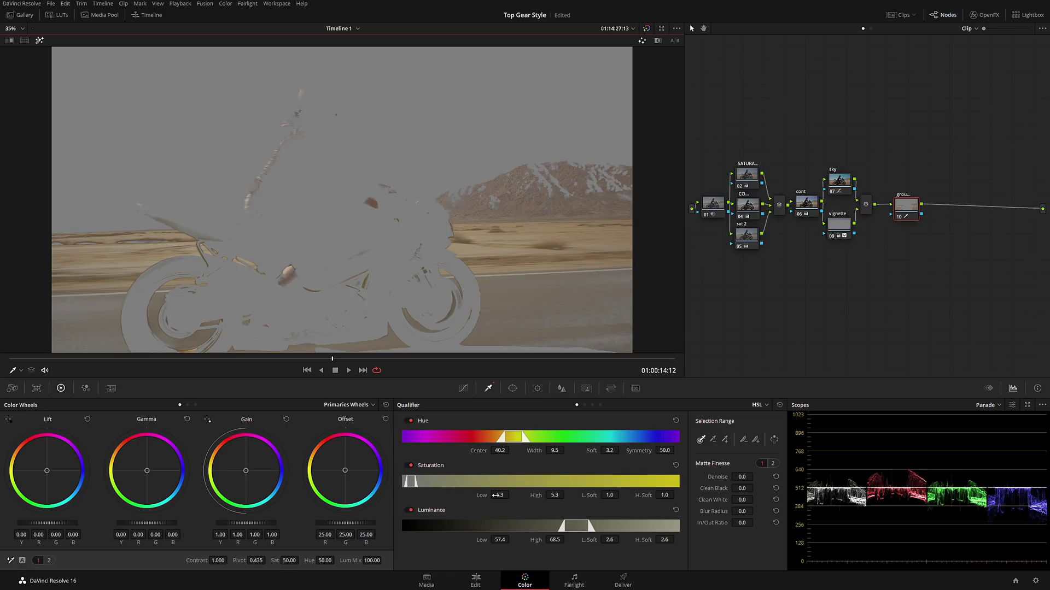
# Add two samples of the road surface to the ground node's qualifier selection
pyautogui.click(724, 439)
pyautogui.click(549, 311)
pyautogui.click(528, 305)
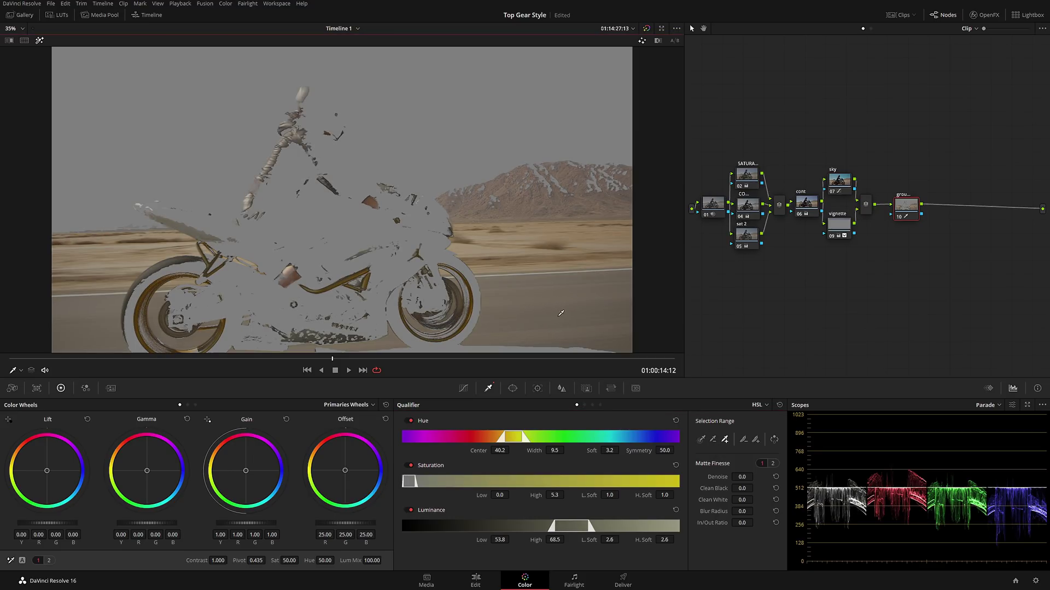
# Smooth the ground matte with denoise 8.1 and blur radius 14.7, viewing an earlier frame of the clip
pyautogui.moveTo(334, 361); pyautogui.dragTo(300, 369)
pyautogui.moveTo(745, 475); pyautogui.dragTo(755, 476)
pyautogui.moveTo(744, 511); pyautogui.dragTo(756, 510)
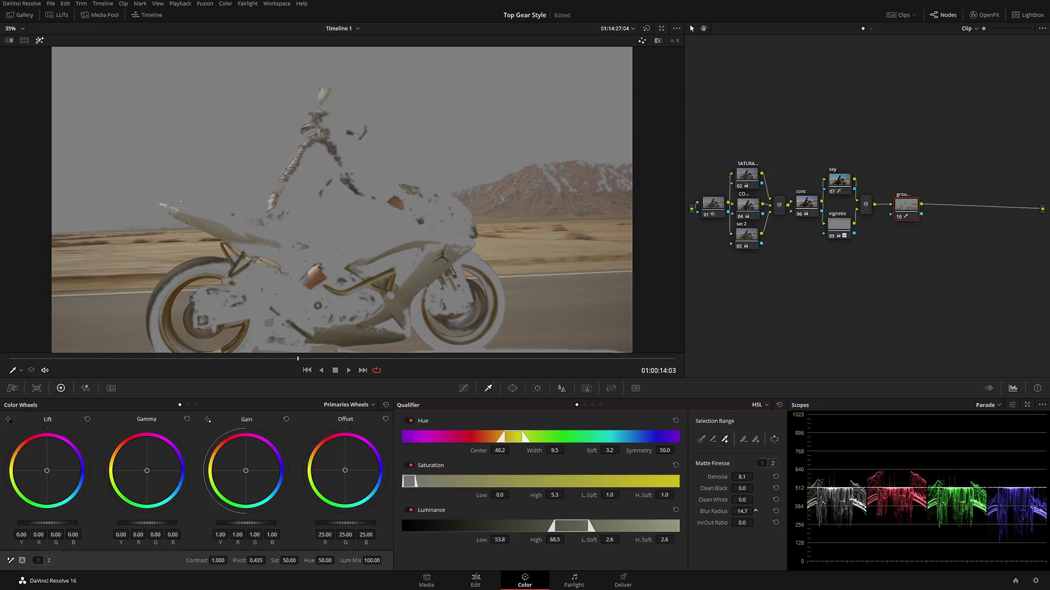
# Set the ground key's low saturation softness to 3.4, check the highlighted matte in playback, and turn the highlight off
pyautogui.moveTo(609, 494); pyautogui.dragTo(621, 495)
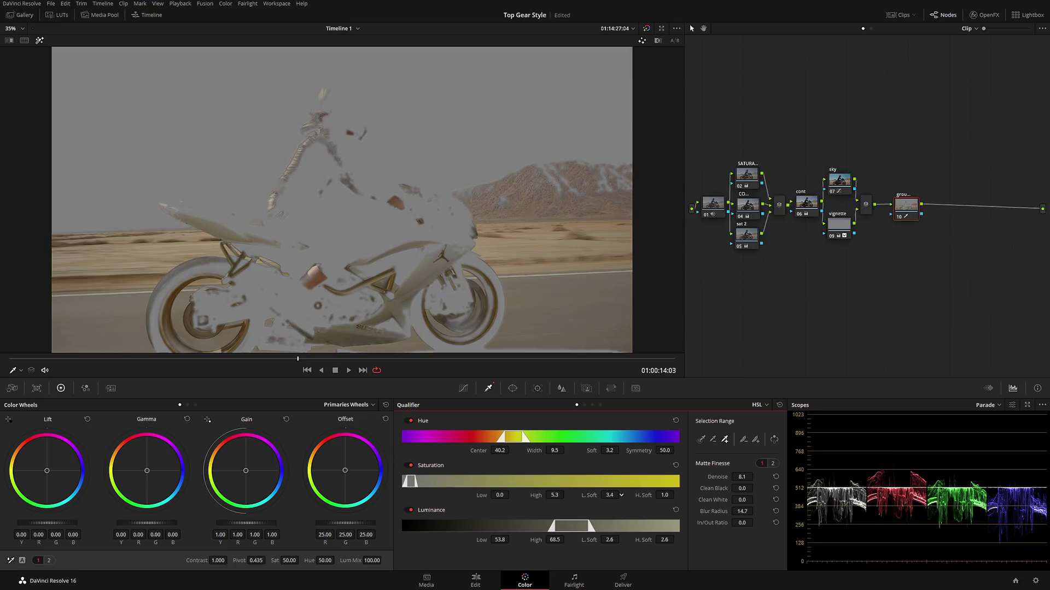
pyautogui.press('space')
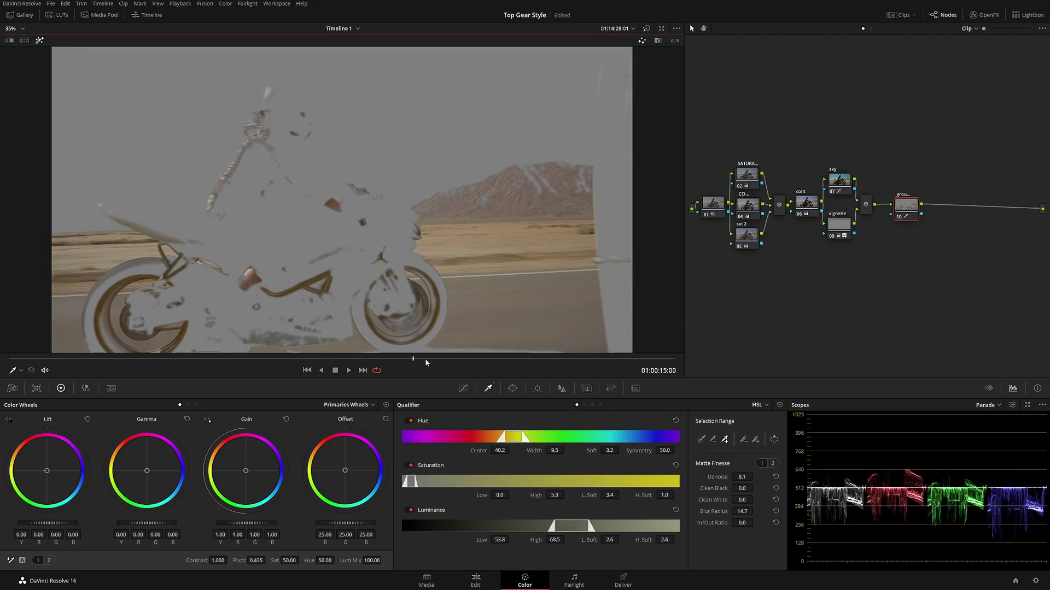
pyautogui.click(323, 370)
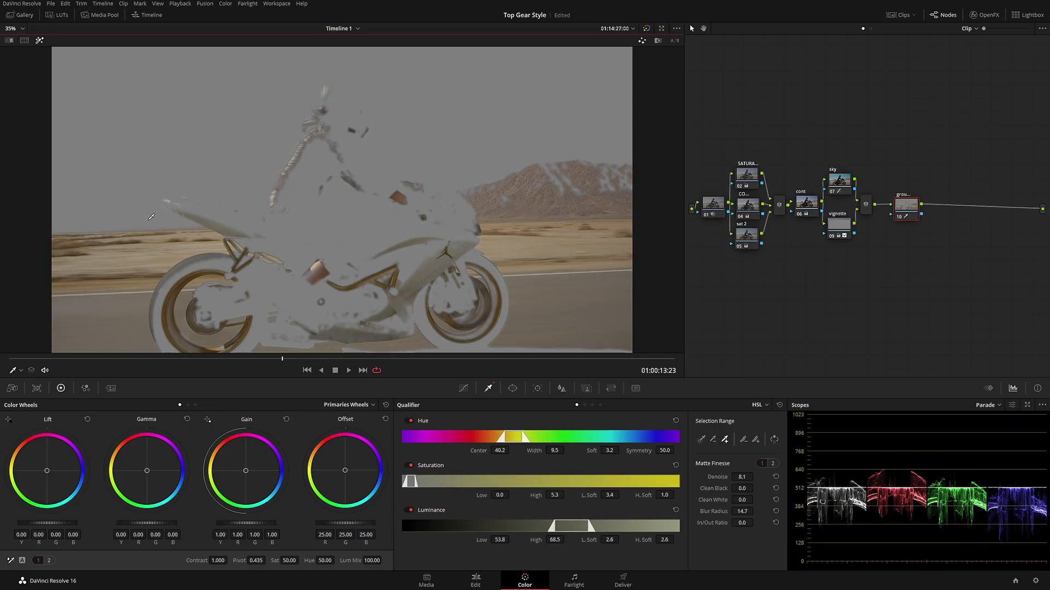
pyautogui.click(39, 42)
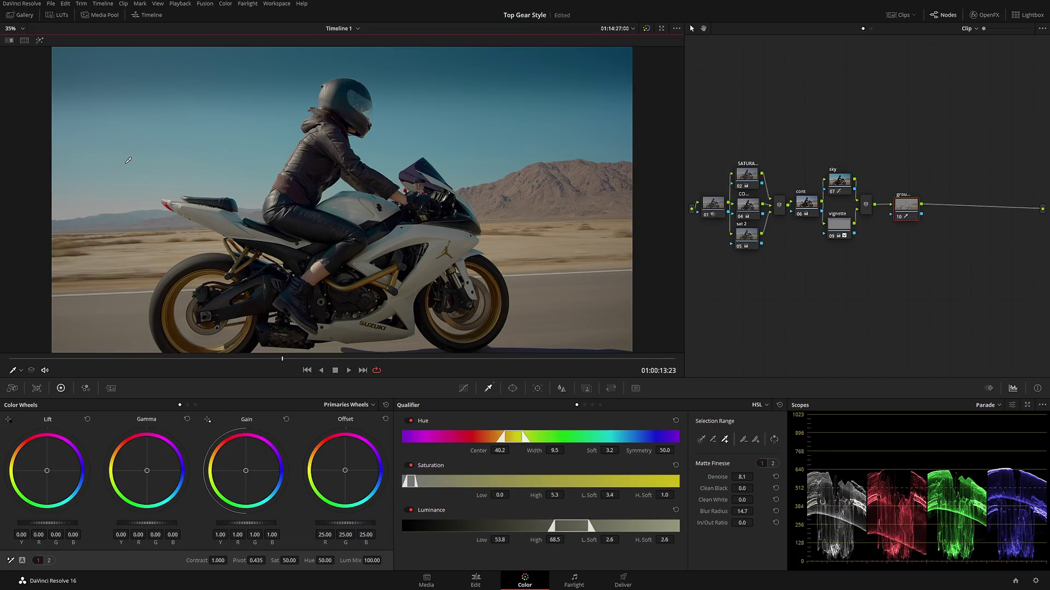
# Set the ground node's saturation to 64.80 and contrast to 1.186, checking the clip's playback in an enlarged viewer
pyautogui.moveTo(288, 561); pyautogui.dragTo(300, 560)
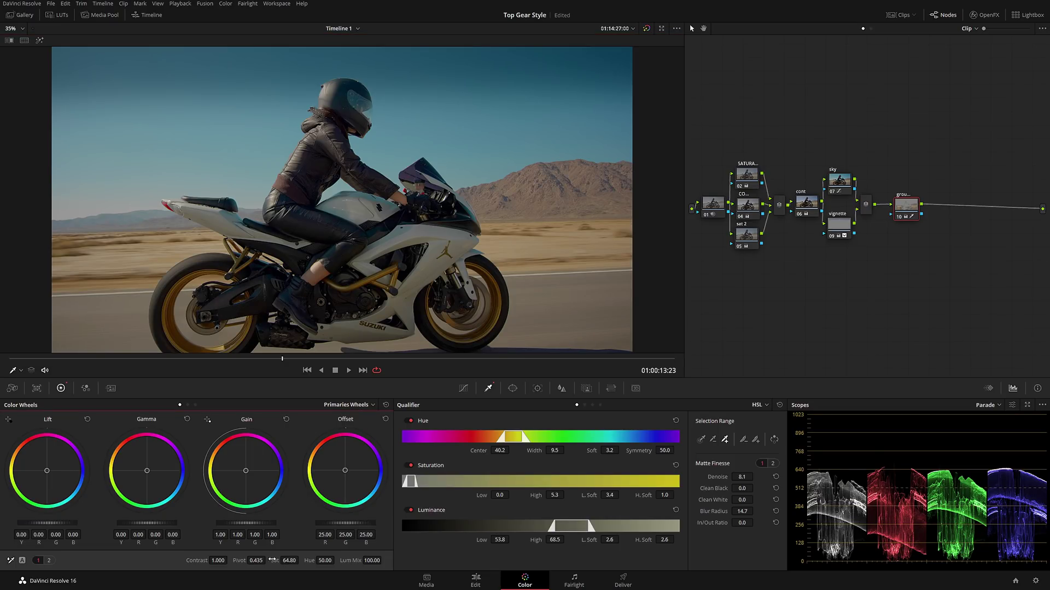
pyautogui.moveTo(229, 560); pyautogui.dragTo(230, 560)
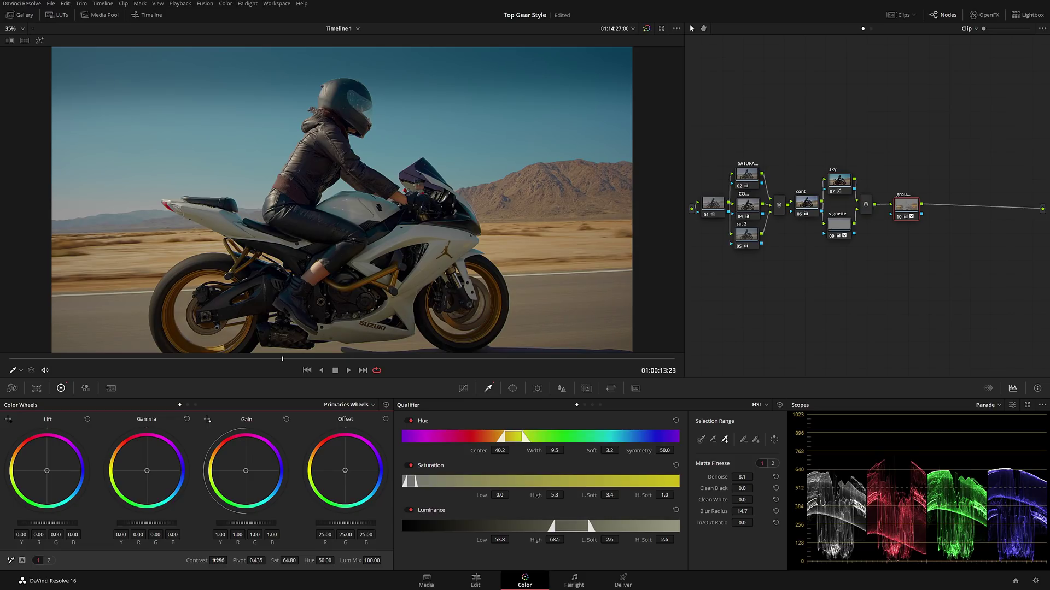
pyautogui.hotkey('alt', 'f')
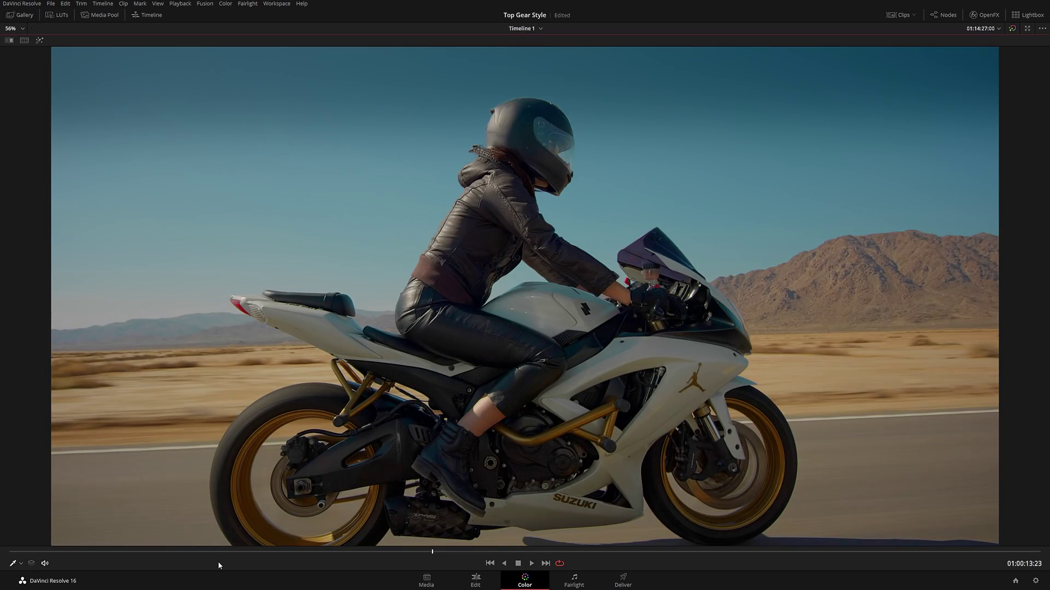
pyautogui.press('space')
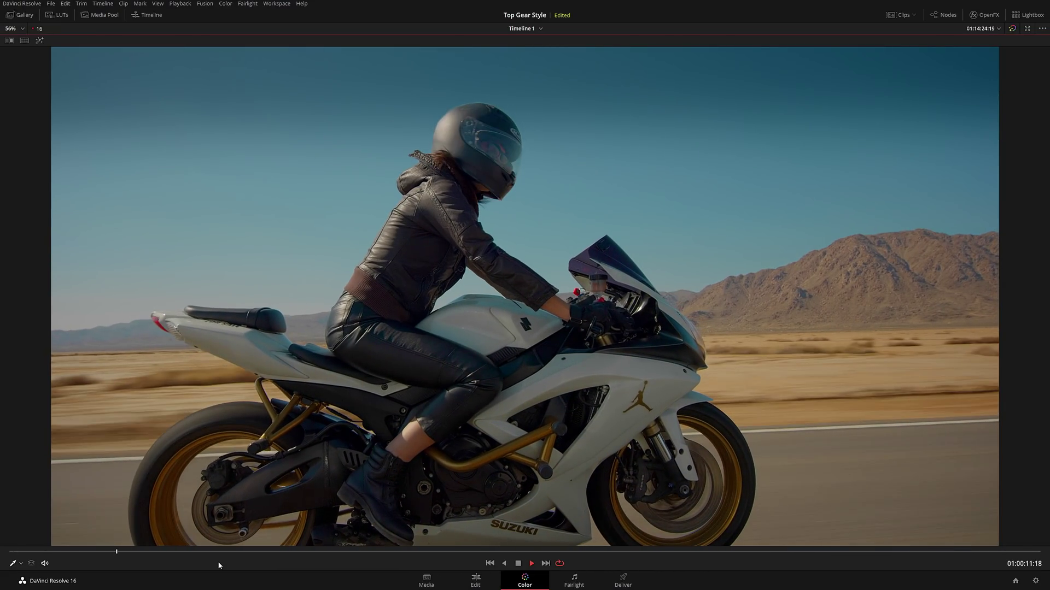
pyautogui.press('space')
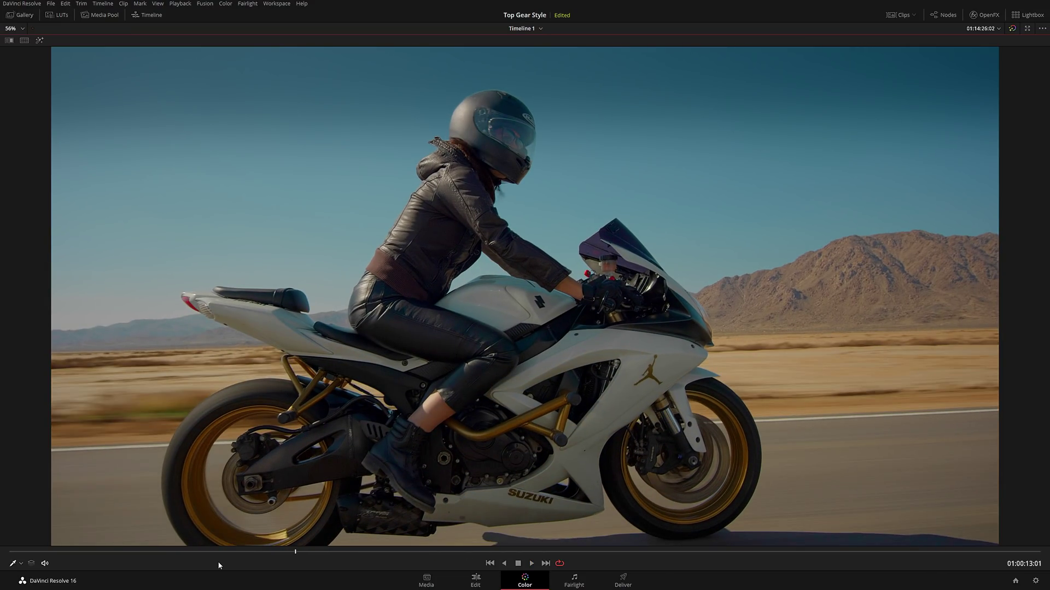
pyautogui.hotkey('shift', 'f')
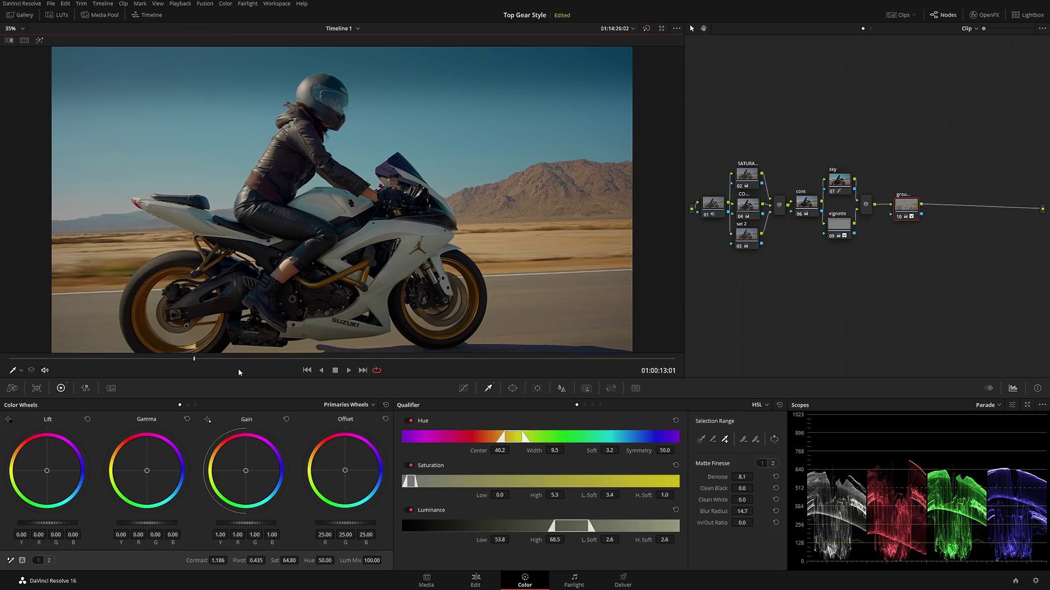
# Add a serial node after the ground node and sample the image's brighter tones with a luminance-only qualifier
pyautogui.moveTo(221, 362); pyautogui.dragTo(109, 371)
pyautogui.moveTo(908, 206); pyautogui.dragTo(897, 208)
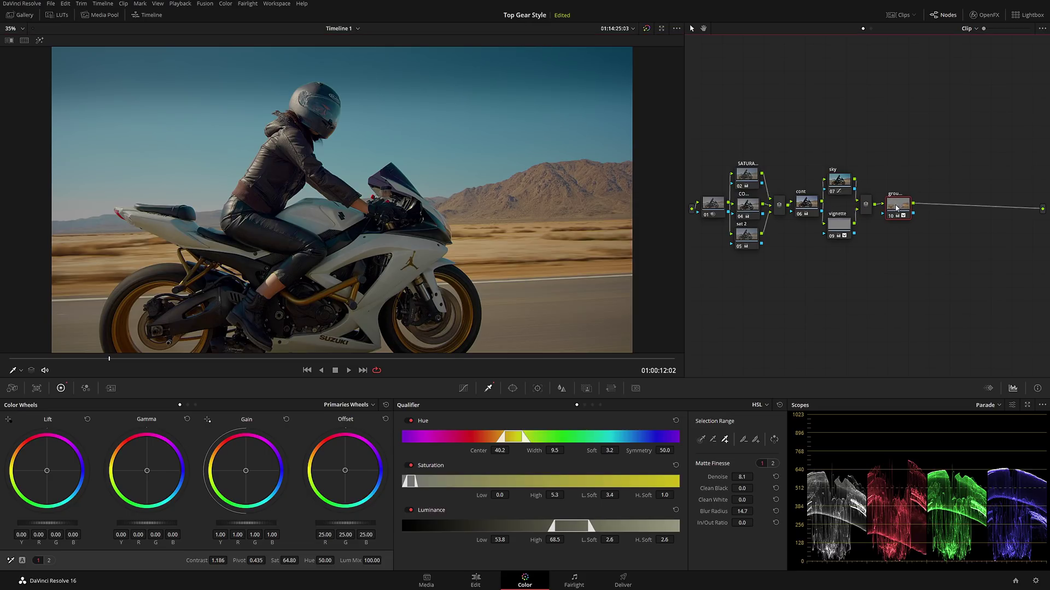
pyautogui.hotkey('alt', 's')
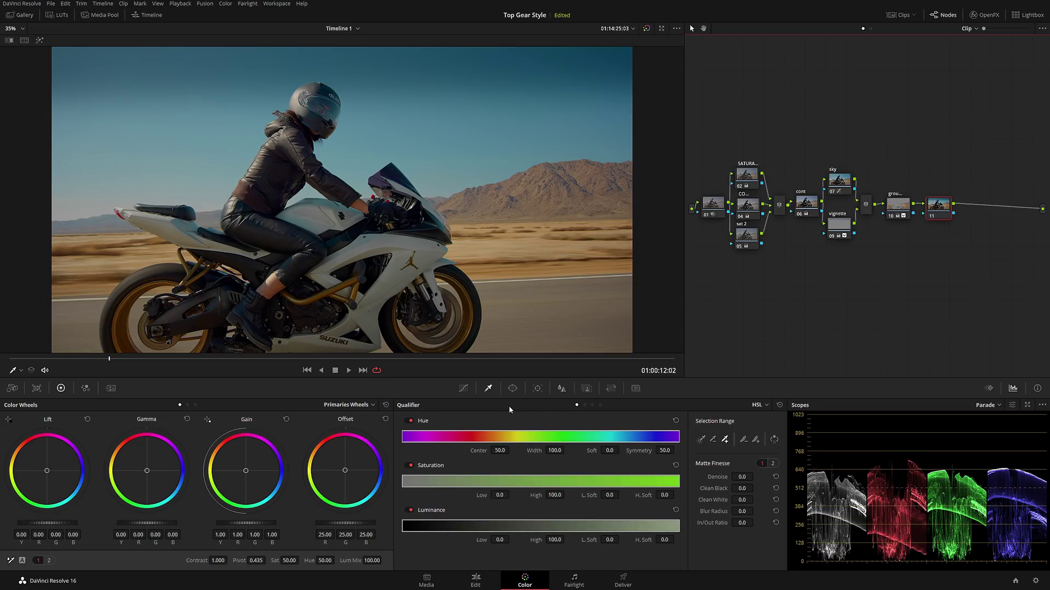
pyautogui.click(593, 406)
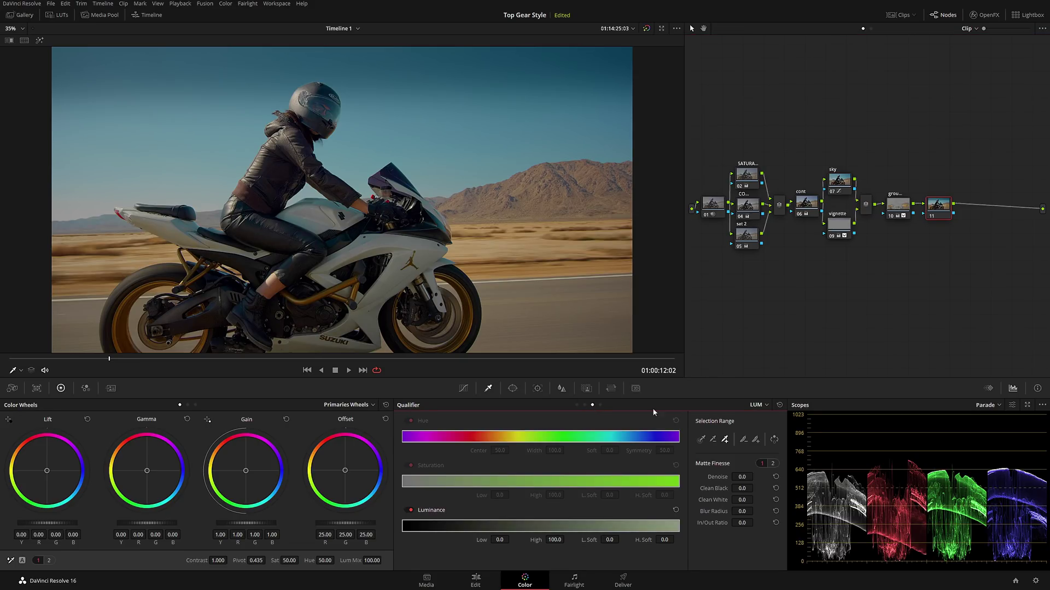
pyautogui.click(701, 439)
pyautogui.click(261, 158)
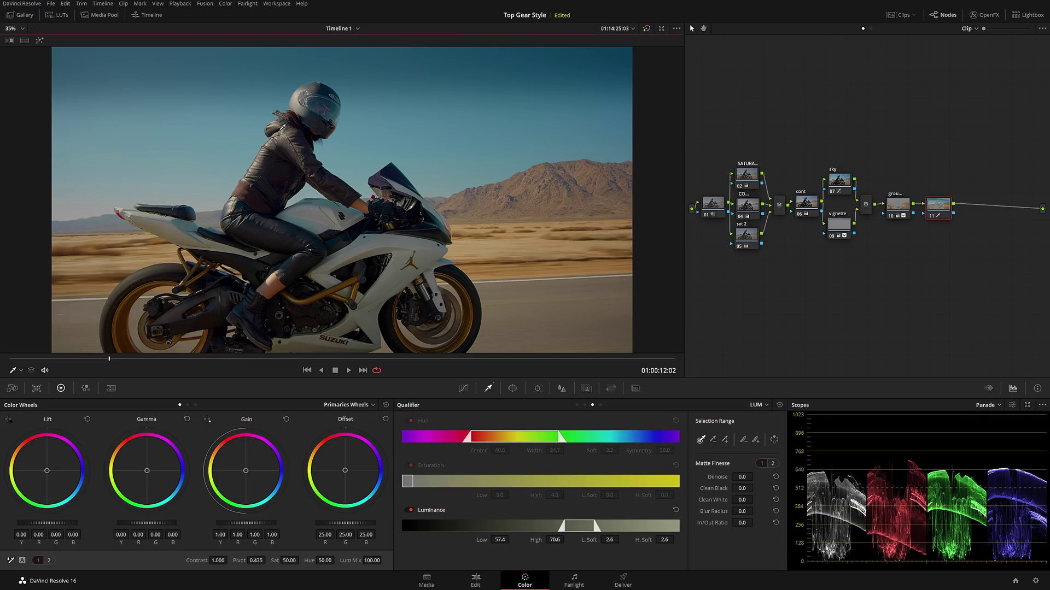
# Refine the luminance key to low 57.8 and low softness 6.4, using the highlight to check the matte on another frame
pyautogui.click(40, 41)
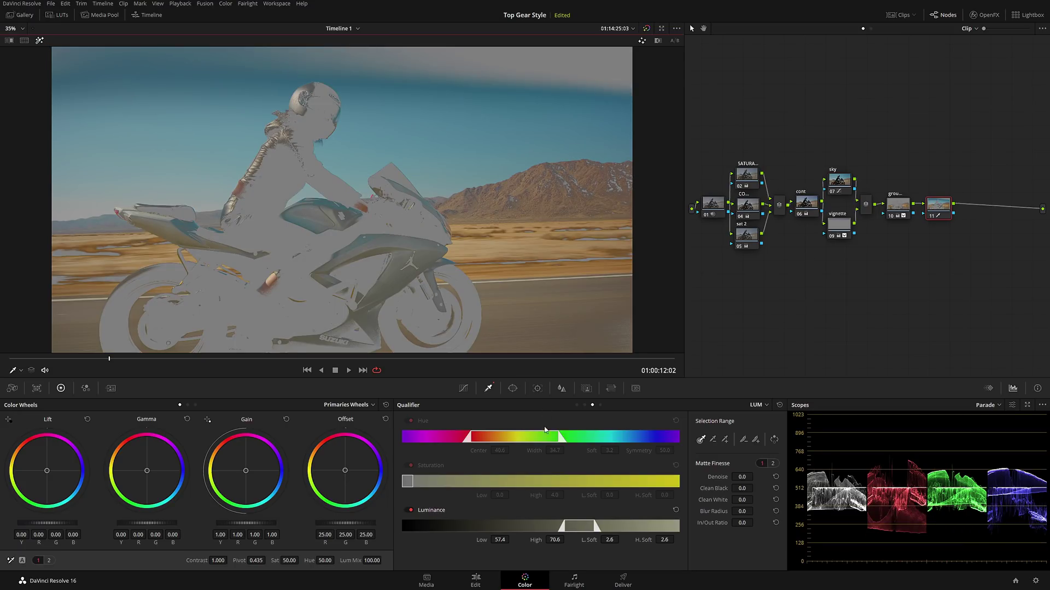
pyautogui.moveTo(562, 526); pyautogui.dragTo(511, 540)
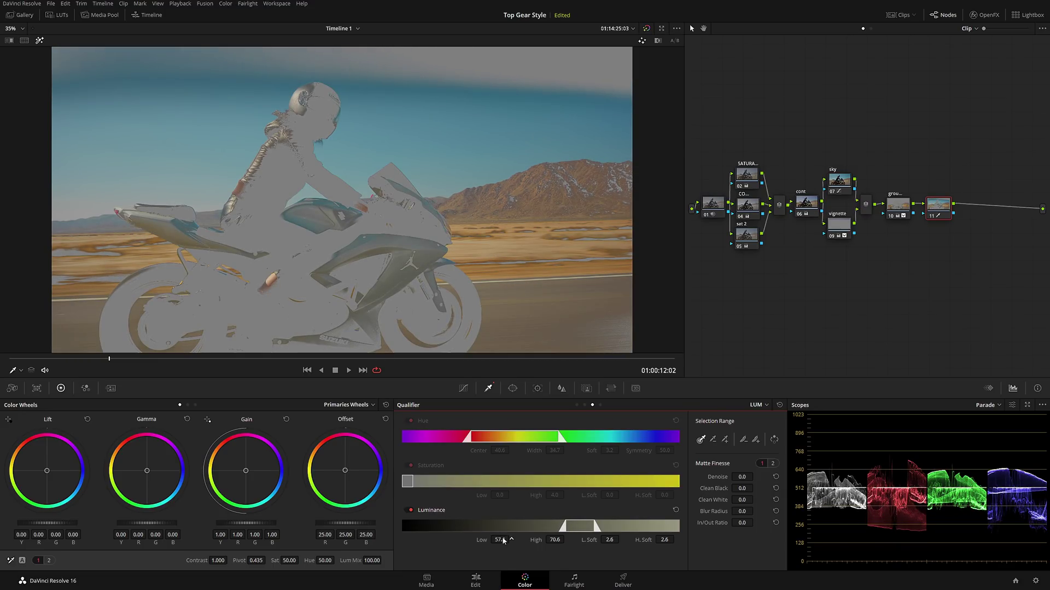
pyautogui.moveTo(610, 540); pyautogui.dragTo(622, 539)
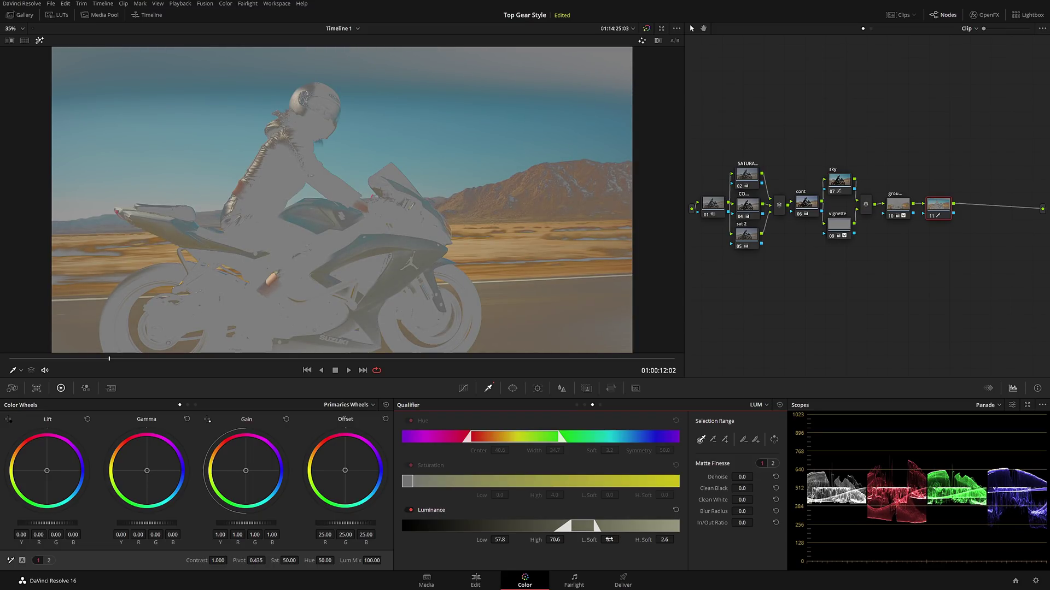
pyautogui.moveTo(174, 363); pyautogui.dragTo(217, 360)
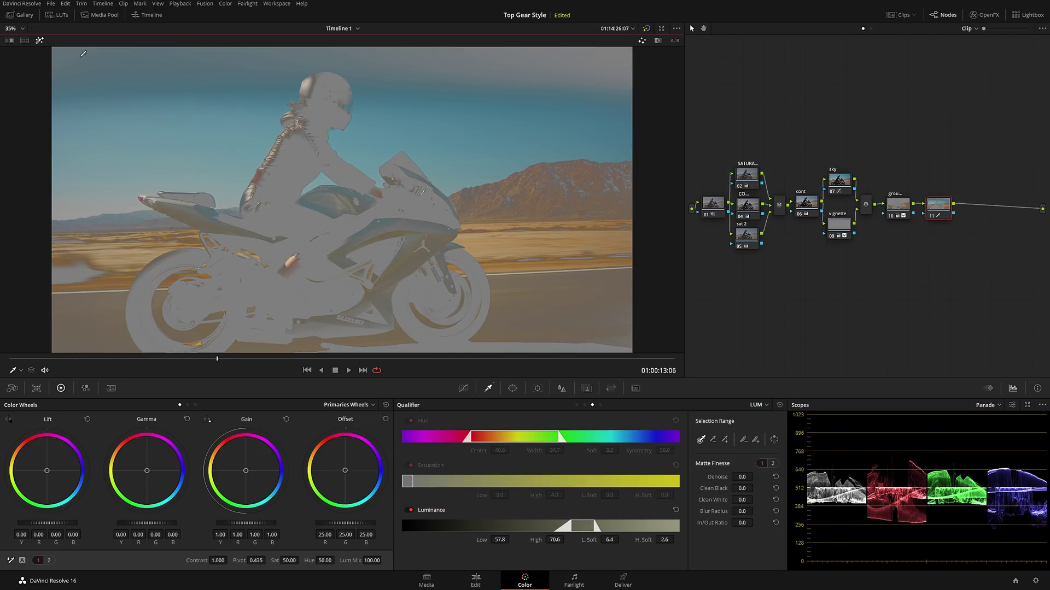
pyautogui.click(43, 40)
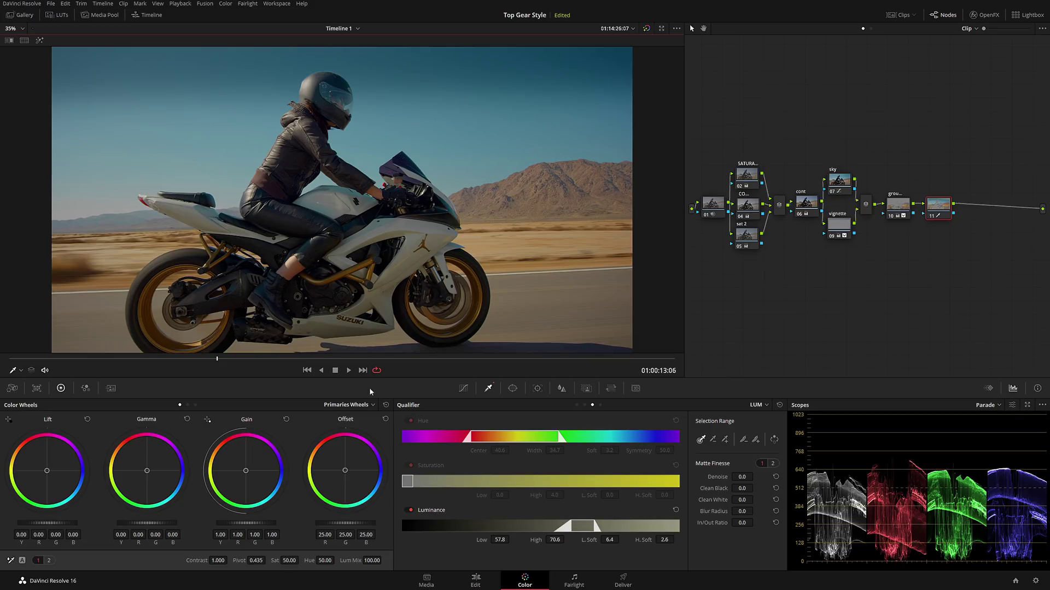
pyautogui.moveTo(220, 561); pyautogui.dragTo(229, 560)
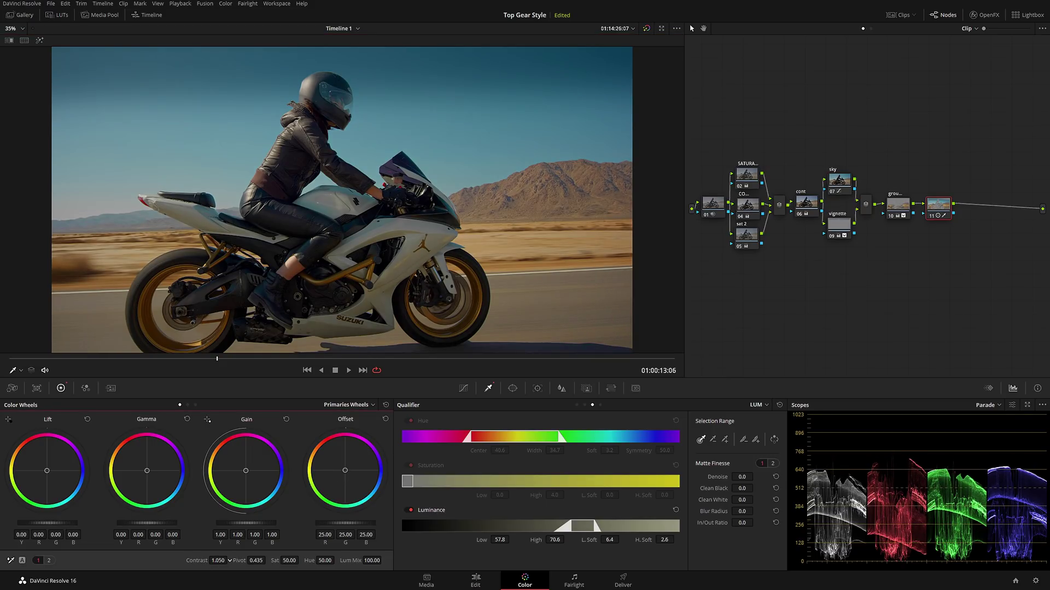
pyautogui.click(385, 405)
pyautogui.click(463, 388)
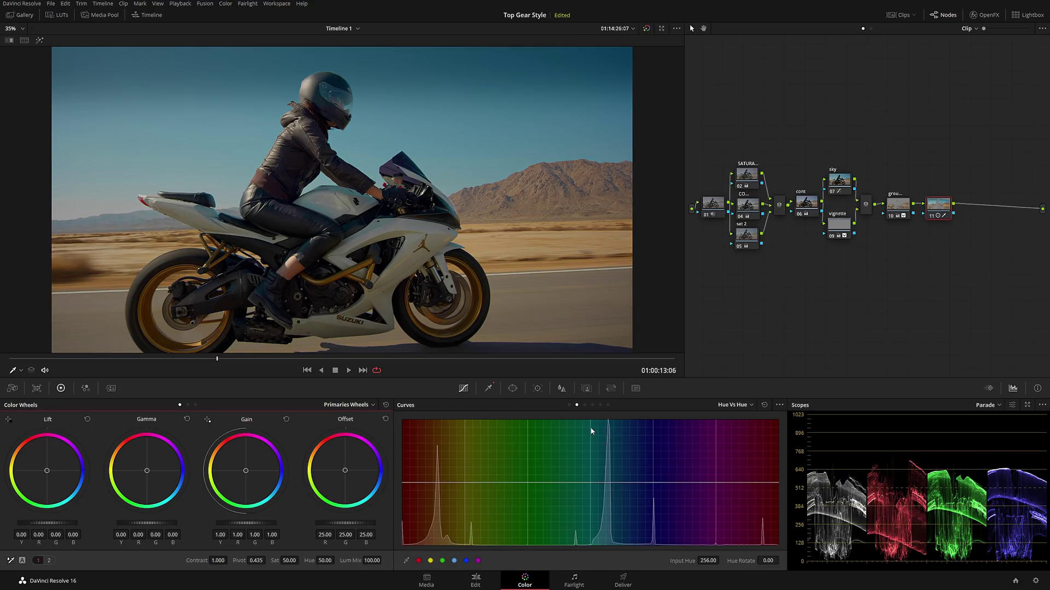
pyautogui.click(735, 405)
pyautogui.click(742, 416)
pyautogui.moveTo(601, 460); pyautogui.dragTo(598, 455)
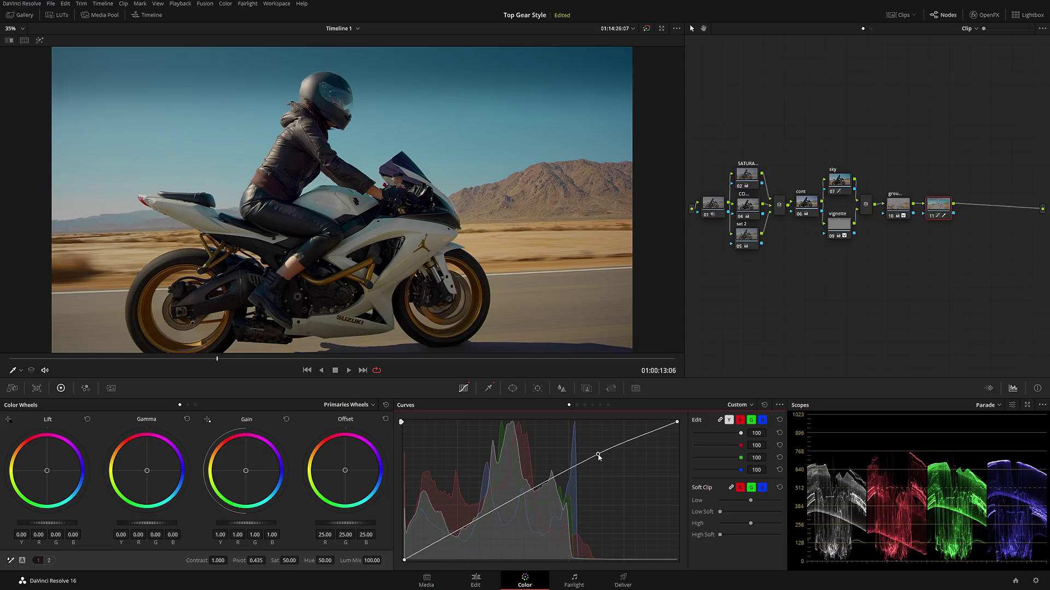
pyautogui.rightClick(598, 455)
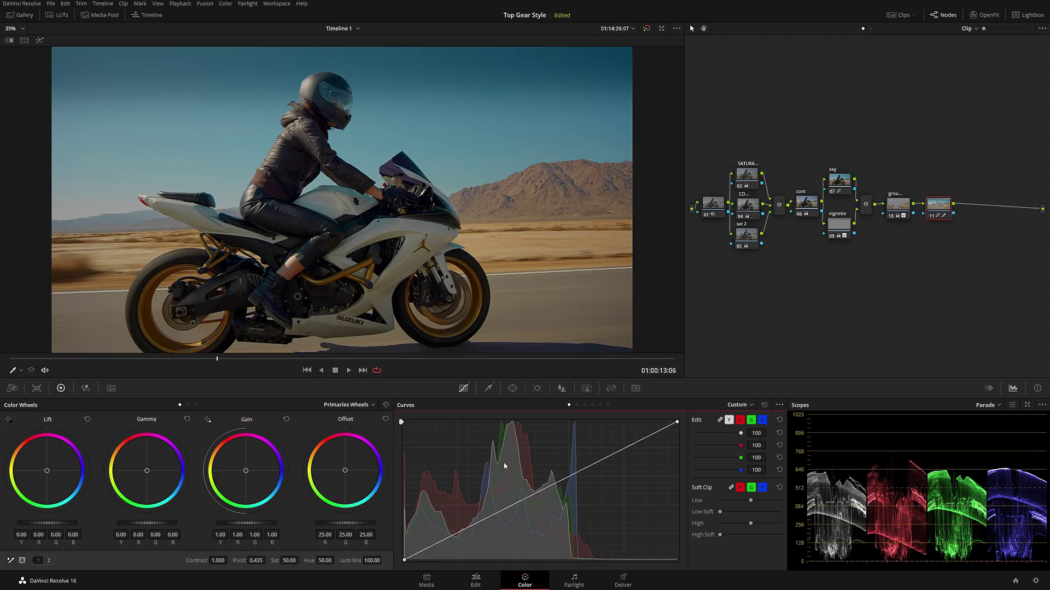
# Label the luminance-keyed node and set its contrast to 1.164 and pivot to 0.377, checking other frames of the clip
pyautogui.rightClick(931, 202)
pyautogui.click(956, 220)
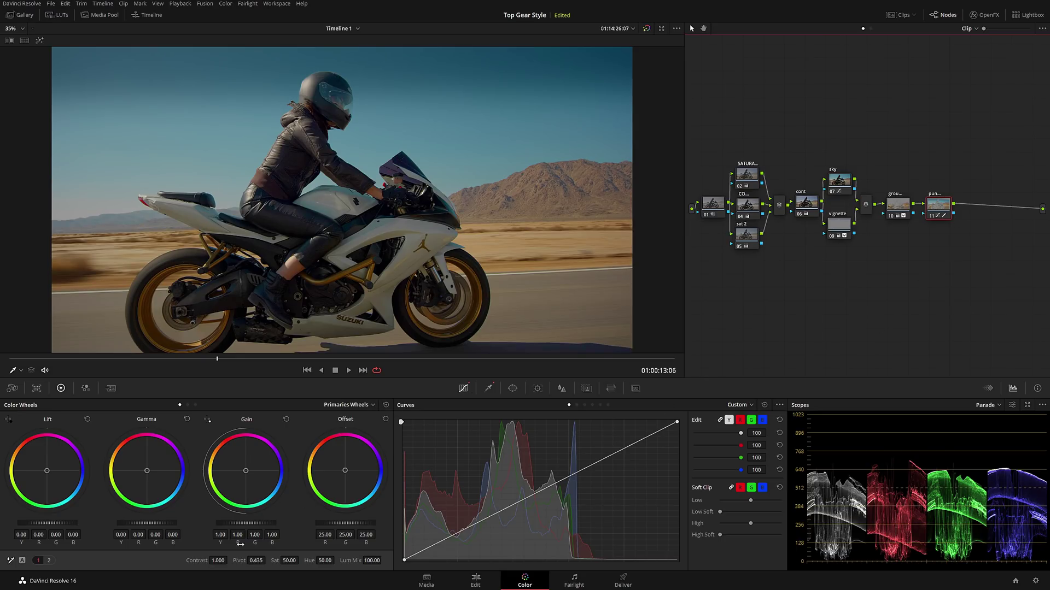
pyautogui.moveTo(217, 560)
pyautogui.mouseDown()
pyautogui.moveTo(230, 560)
pyautogui.moveTo(218, 561)
pyautogui.mouseUp()
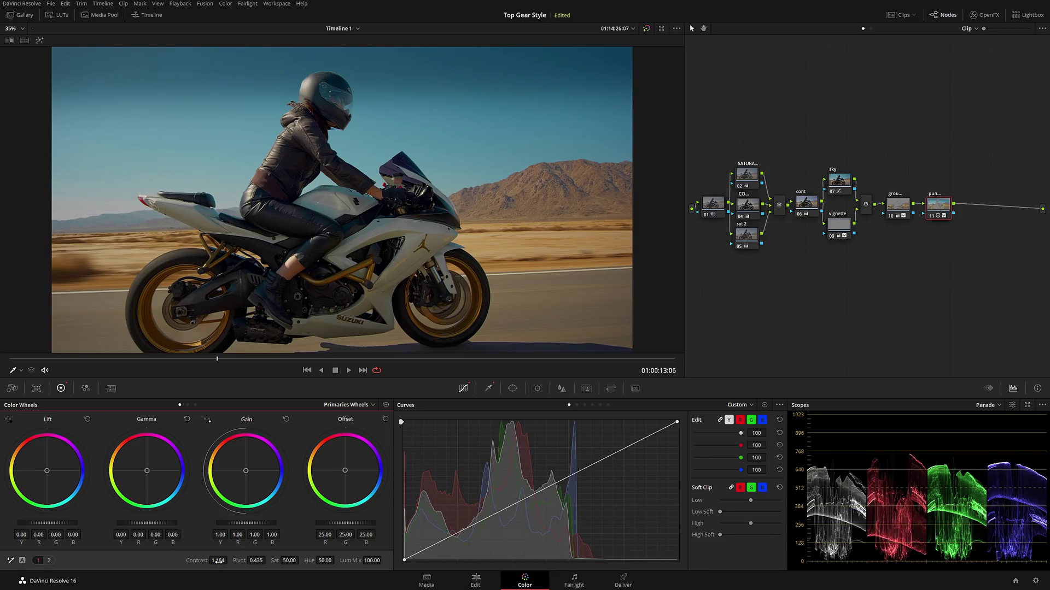
pyautogui.moveTo(256, 560)
pyautogui.mouseDown()
pyautogui.moveTo(247, 560)
pyautogui.moveTo(273, 560)
pyautogui.mouseUp()
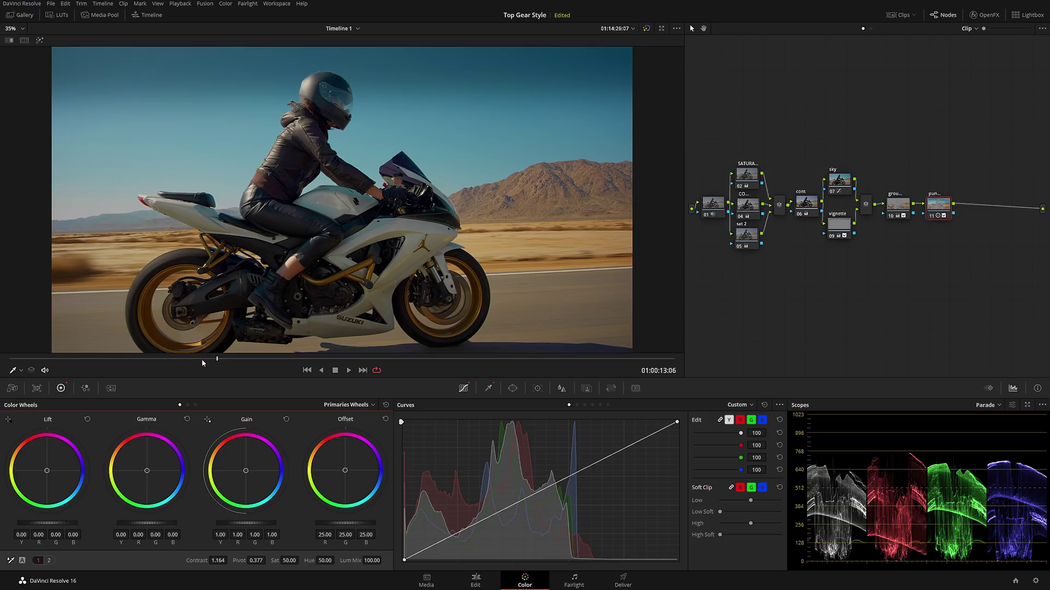
pyautogui.moveTo(293, 359); pyautogui.dragTo(209, 381)
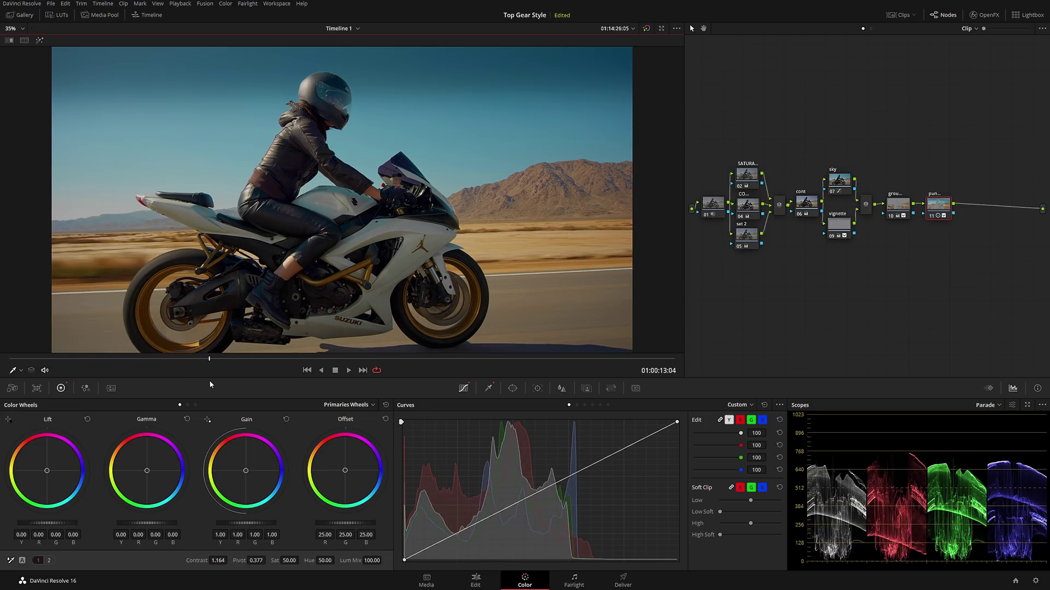
# Add a serial node at the end of the chain and lower the white end of its blue custom curve to warm the image
pyautogui.moveTo(897, 205)
pyautogui.mouseDown()
pyautogui.moveTo(894, 223)
pyautogui.moveTo(896, 192)
pyautogui.mouseUp()
pyautogui.hotkey('alt', 's')
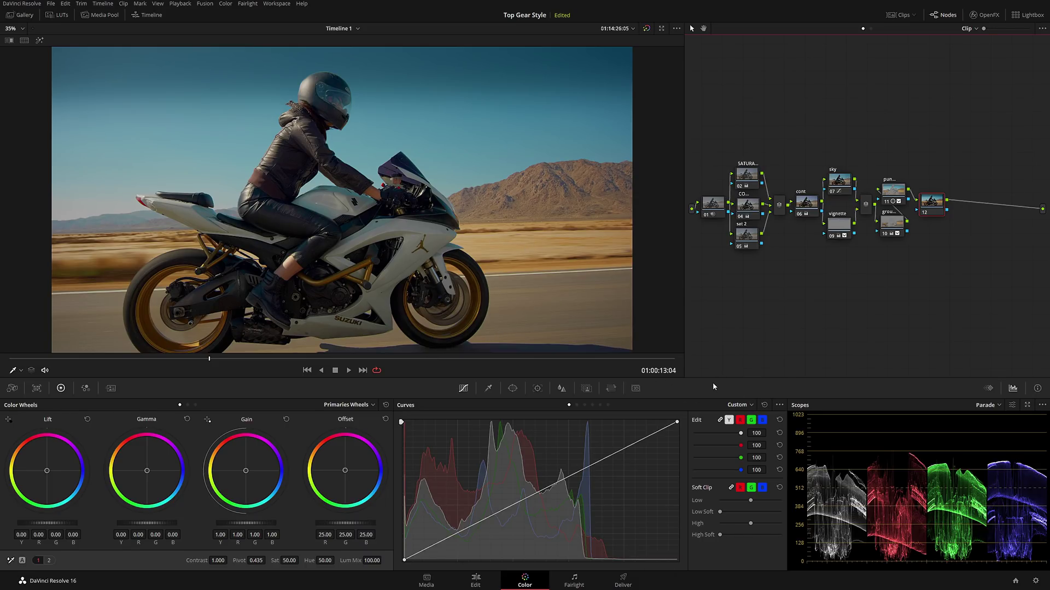
pyautogui.click(762, 419)
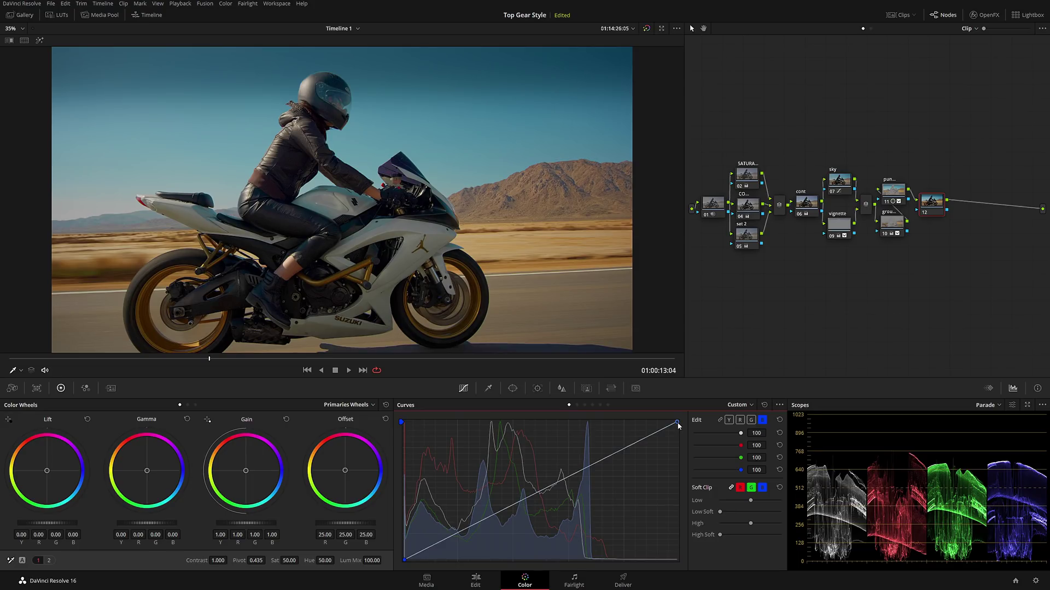
pyautogui.moveTo(678, 424)
pyautogui.mouseDown()
pyautogui.moveTo(690, 448)
pyautogui.moveTo(695, 421)
pyautogui.moveTo(698, 440)
pyautogui.mouseUp()
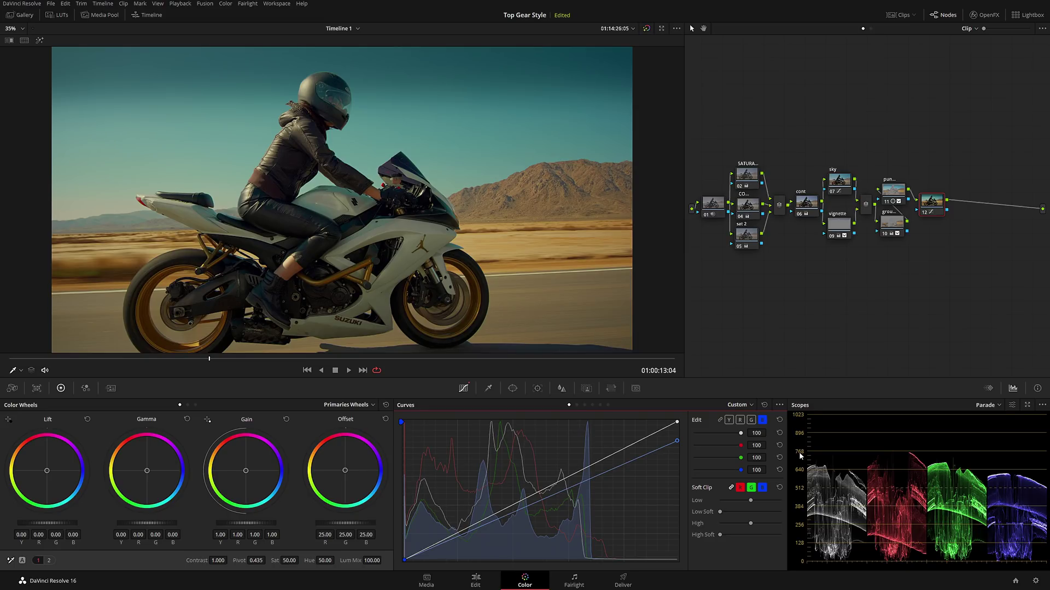
pyautogui.moveTo(305, 359); pyautogui.dragTo(409, 359)
# Label the last node in the chain as warm
pyautogui.click(934, 204)
pyautogui.rightClick(933, 205)
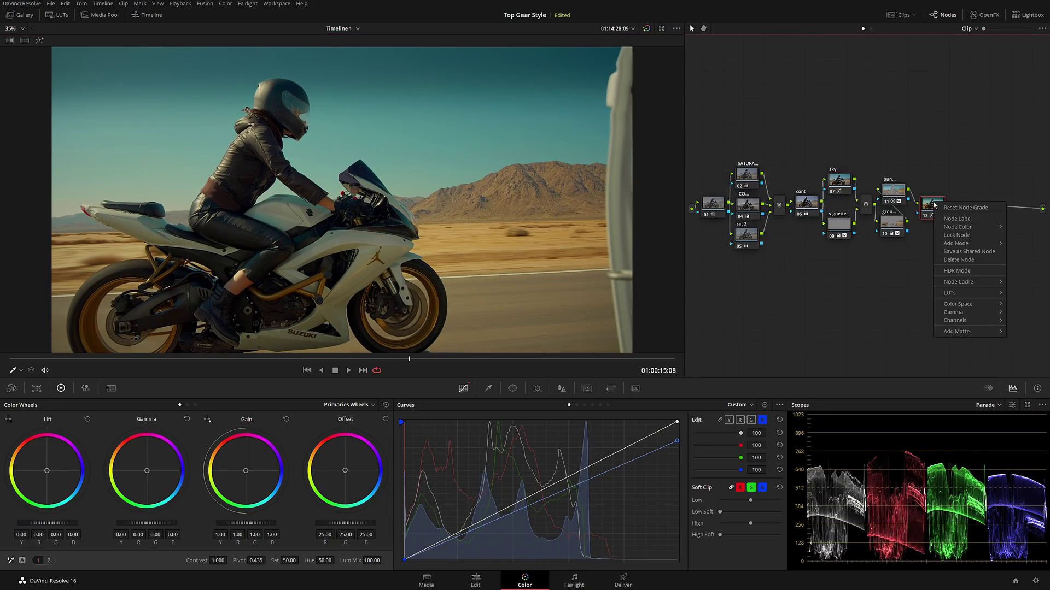
pyautogui.click(952, 221)
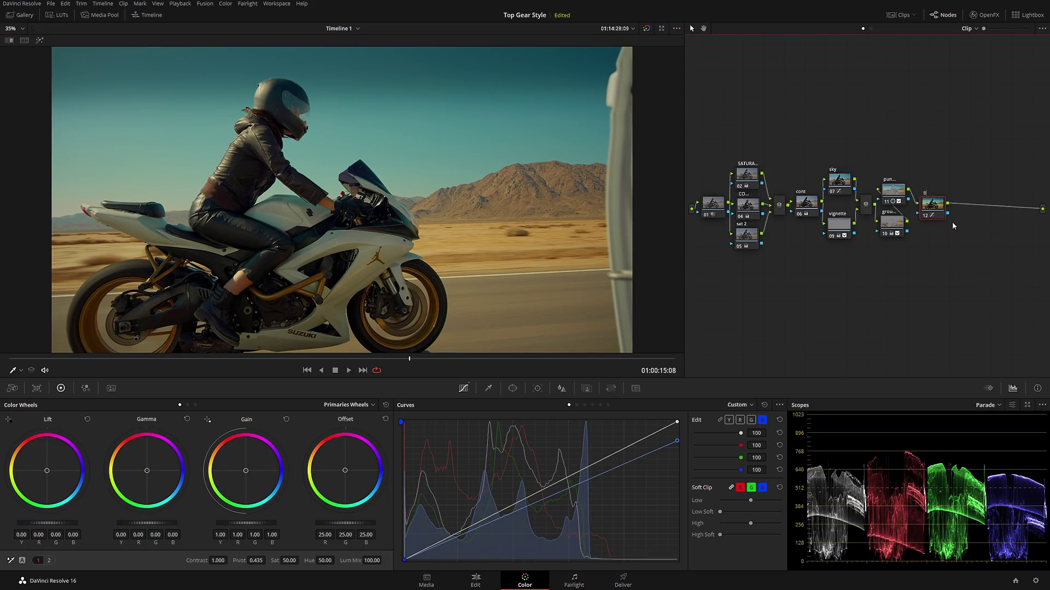
pyautogui.write('warm')
pyautogui.press('Return')
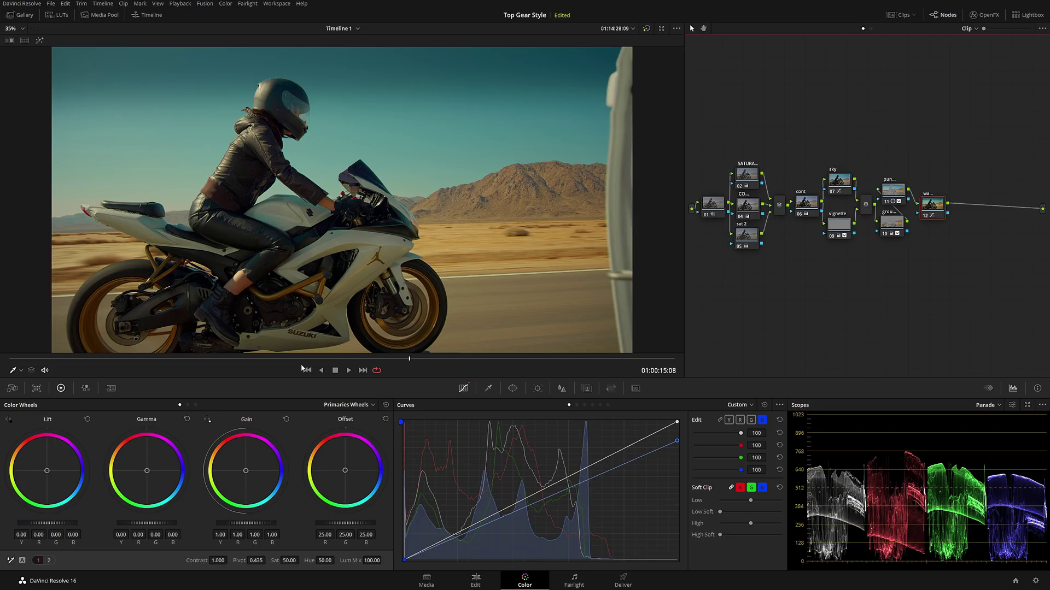
# Copy the grade from the side-view motorcycle clip to clip 01 and compare it across frames of both clips
pyautogui.click(382, 359)
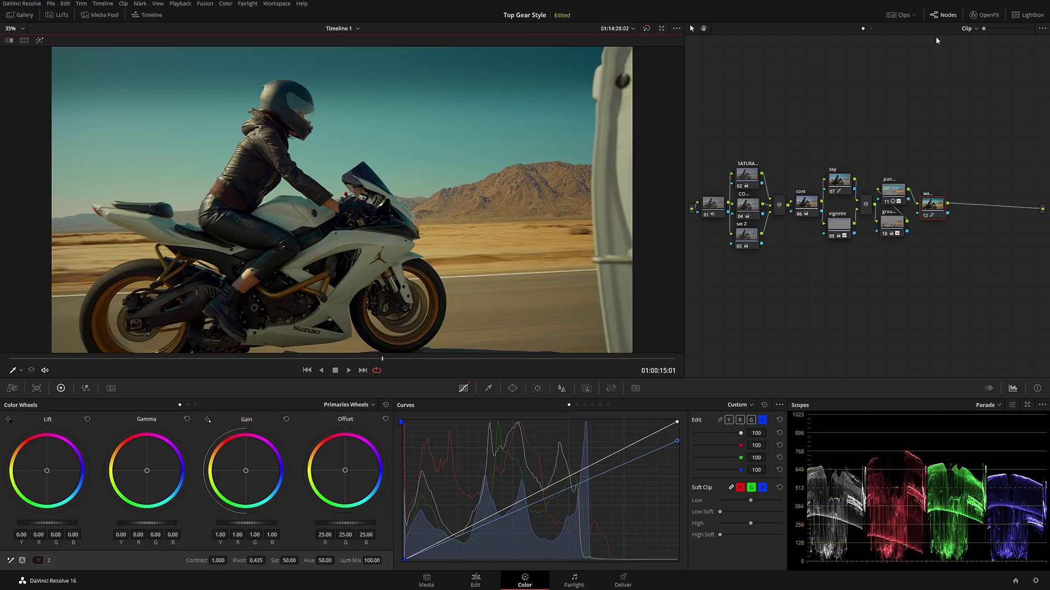
pyautogui.click(901, 15)
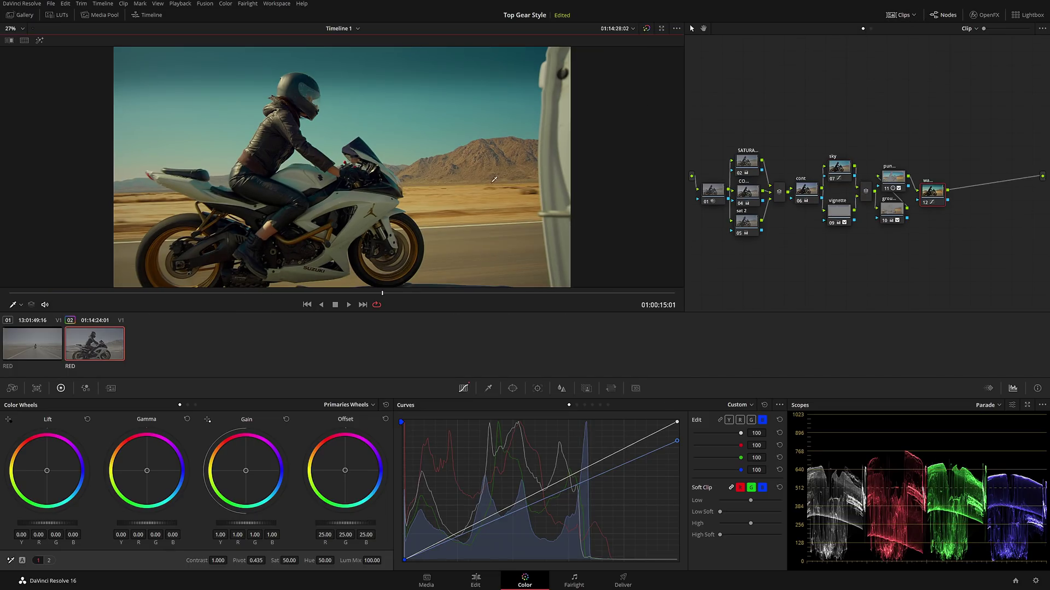
pyautogui.click(41, 353)
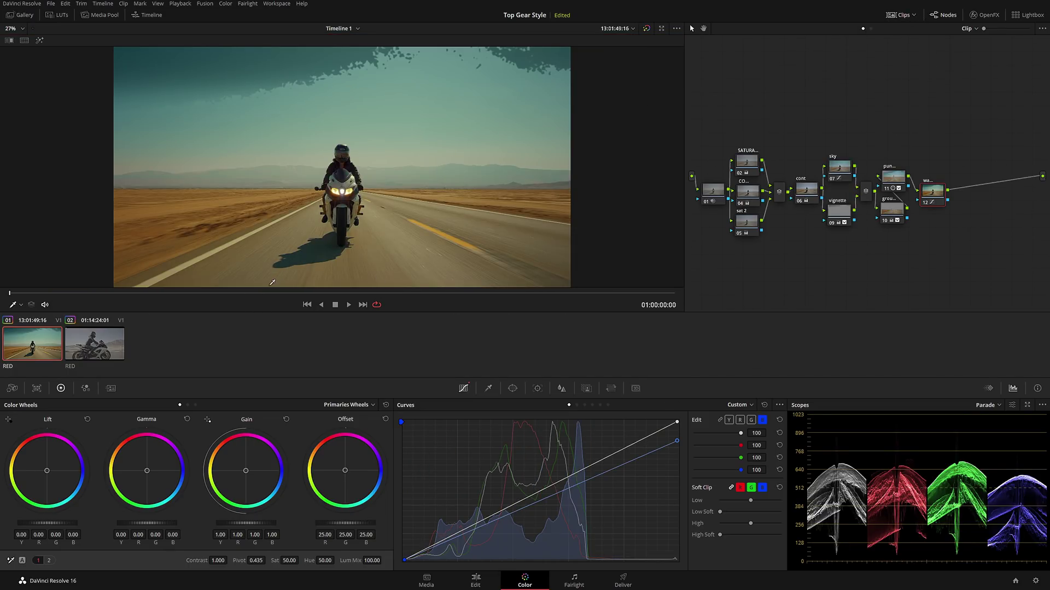
pyautogui.moveTo(290, 294); pyautogui.dragTo(467, 297)
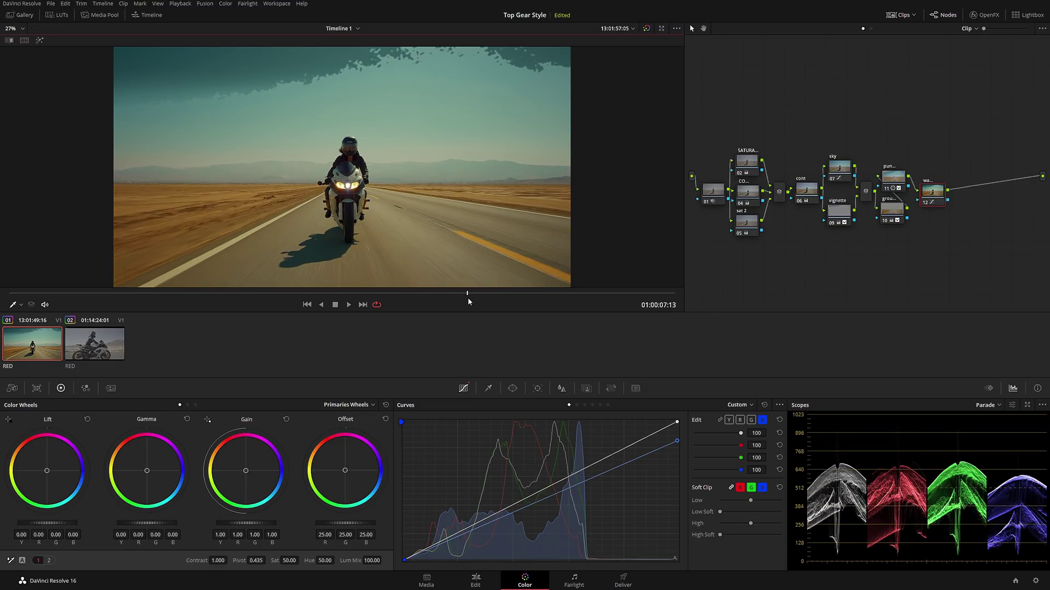
pyautogui.click(94, 345)
pyautogui.click(52, 350)
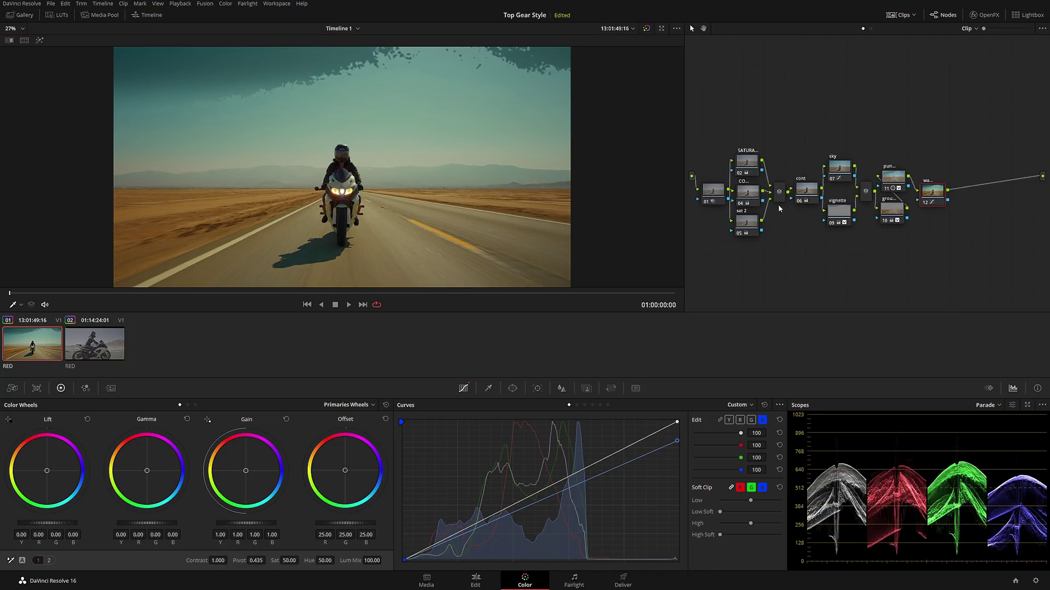
# Toggle the vignette node of clip 01 to check its effect, and reset the node's luminance qualifier
pyautogui.click(836, 213)
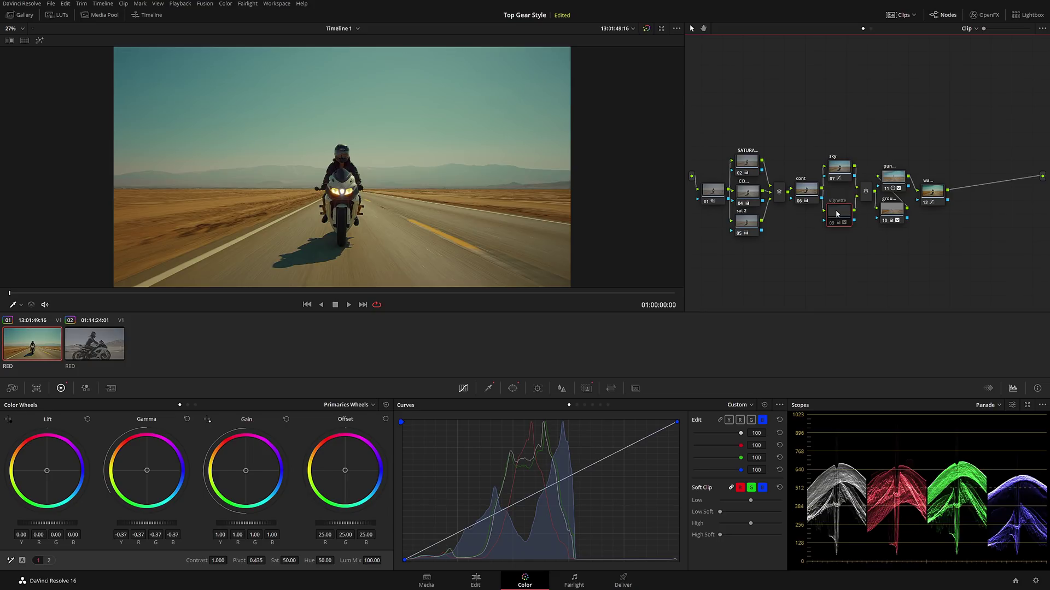
pyautogui.click(40, 40)
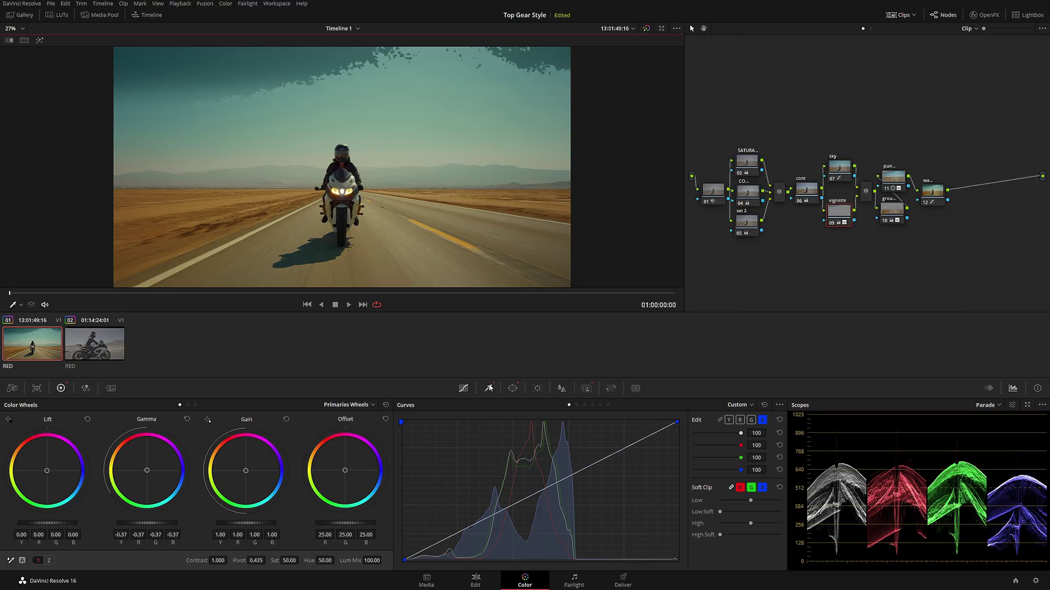
pyautogui.click(488, 388)
pyautogui.click(778, 406)
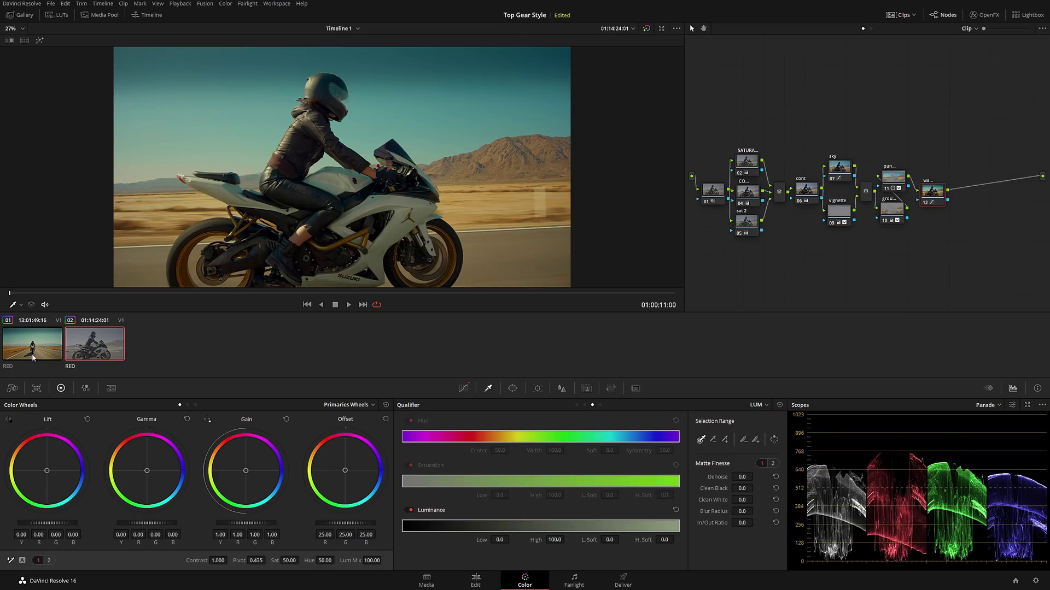
# Examine other frames of clip 01 and compare the graded and bypassed image in the enlarged cinema viewer
pyautogui.moveTo(191, 293); pyautogui.dragTo(492, 293)
pyautogui.moveTo(414, 296); pyautogui.dragTo(305, 293)
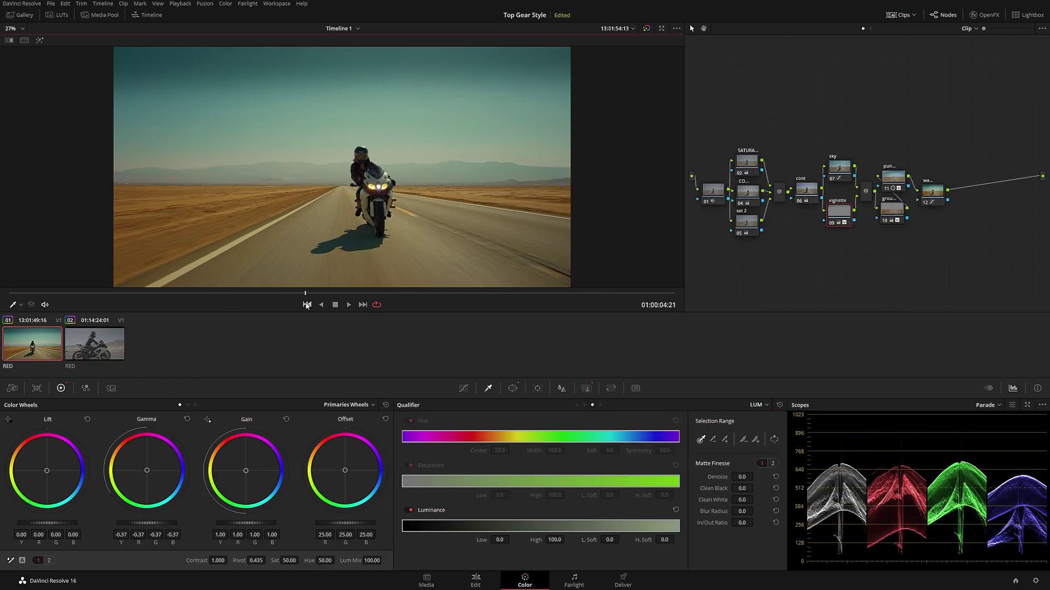
pyautogui.hotkey('alt', 'f')
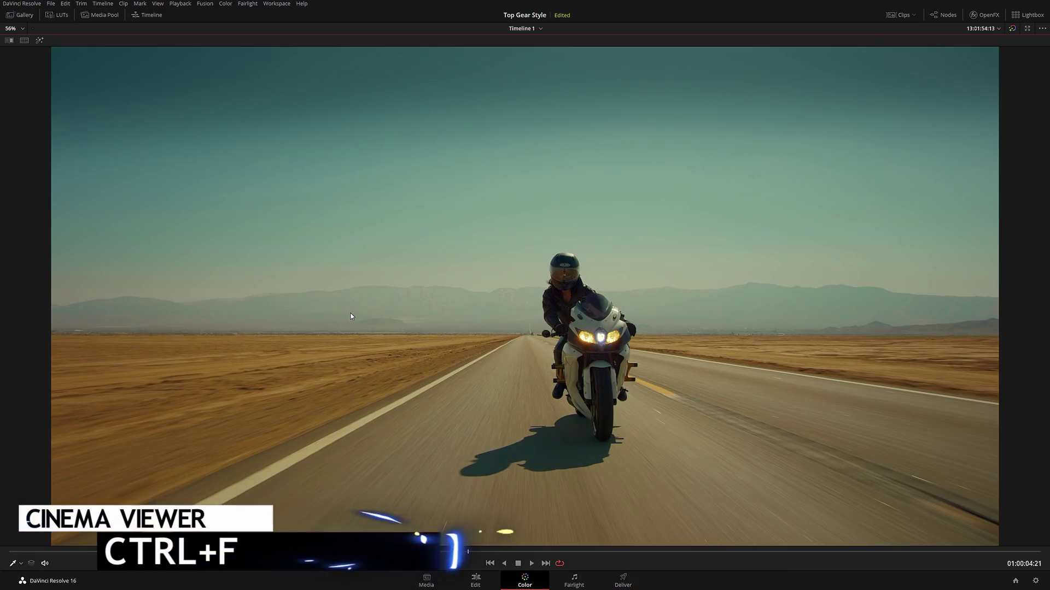
pyautogui.hotkey('shift', 'd')
pyautogui.hotkey('shift', 'd')
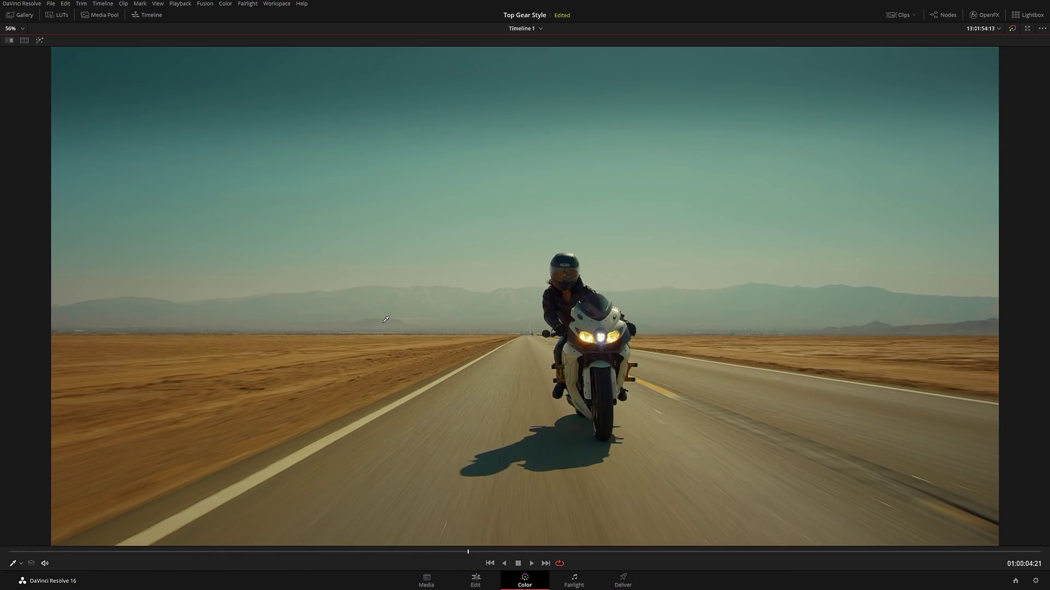
pyautogui.hotkey('alt', 'd')
pyautogui.hotkey('alt', 'd')
pyautogui.hotkey('alt', 'f')
# Add a serial node after the warm node on clip 01 and label it focus
pyautogui.click(928, 193)
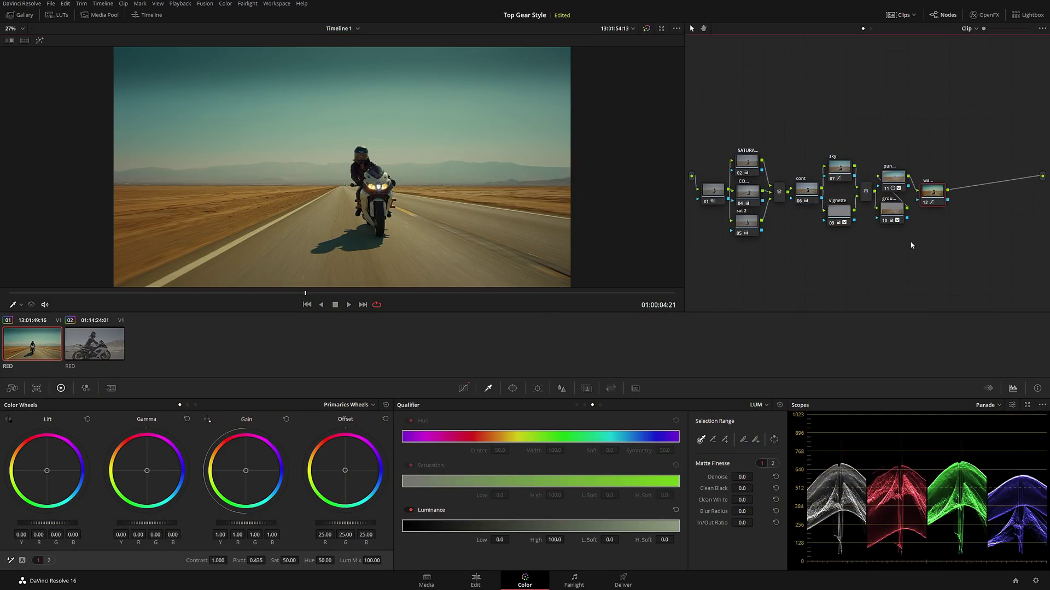
pyautogui.hotkey('alt', 's')
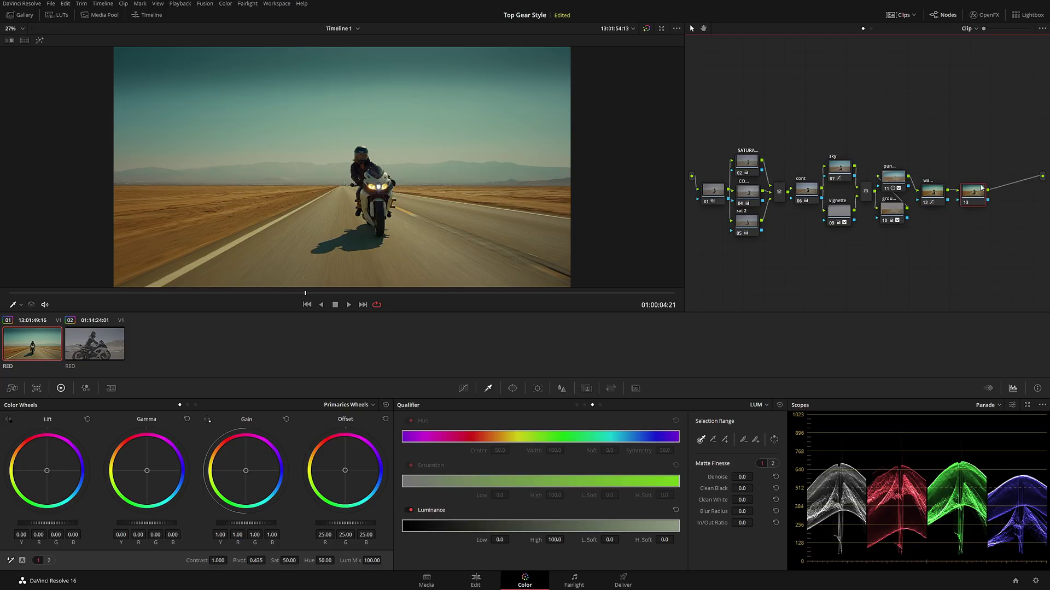
pyautogui.rightClick(973, 193)
pyautogui.click(984, 212)
# Fit a soft circle window around the rider and bike, about 25.6 in size with softness about 7.05
pyautogui.click(513, 389)
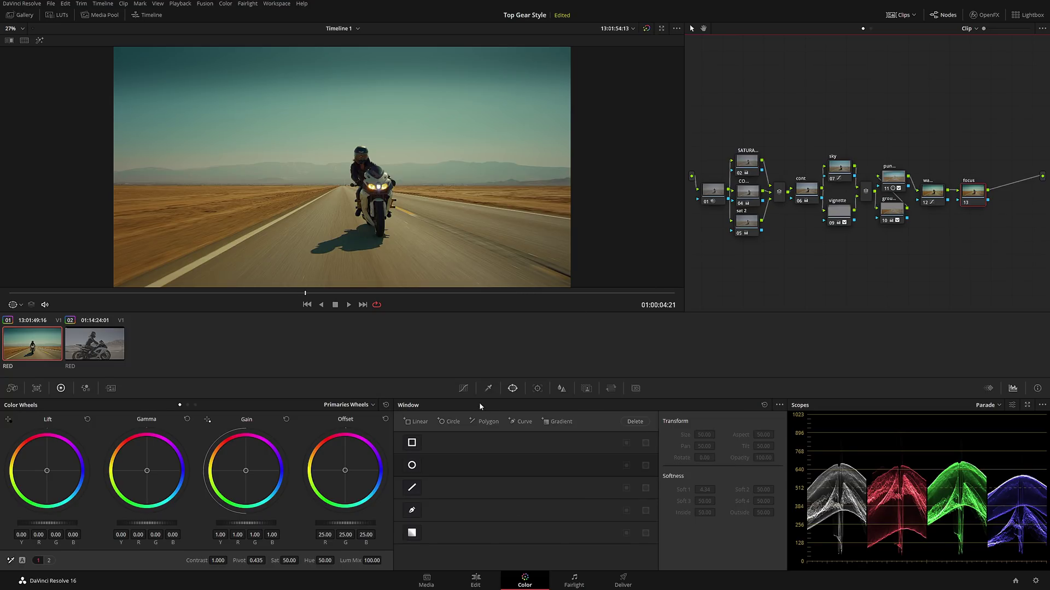
pyautogui.click(412, 465)
pyautogui.moveTo(388, 172); pyautogui.dragTo(420, 191)
pyautogui.moveTo(419, 124); pyautogui.dragTo(405, 146)
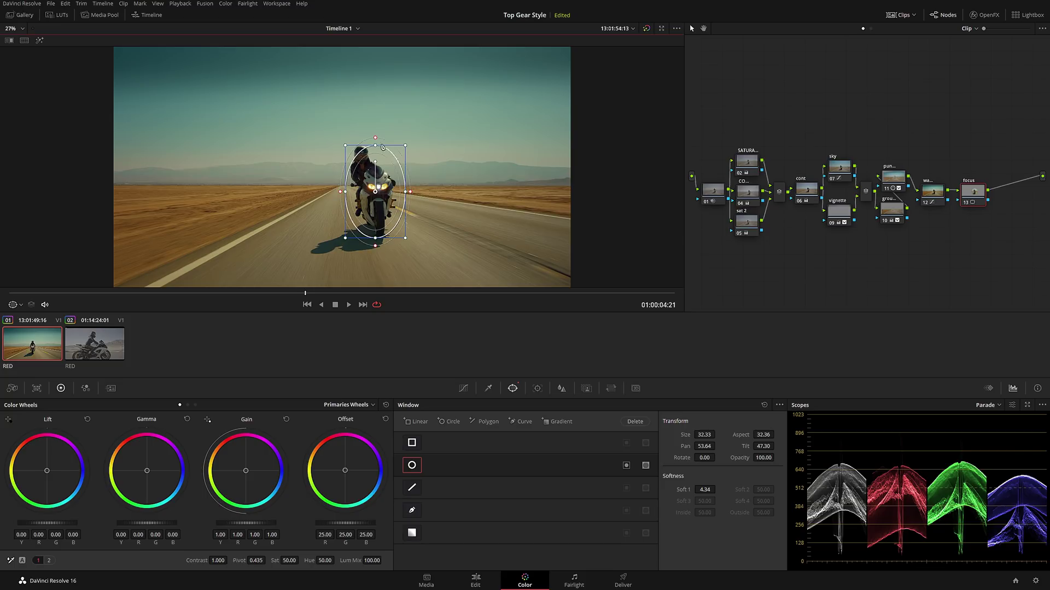
pyautogui.moveTo(257, 297); pyautogui.dragTo(219, 293)
pyautogui.moveTo(375, 191)
pyautogui.mouseDown()
pyautogui.moveTo(345, 189)
pyautogui.moveTo(369, 189)
pyautogui.mouseUp()
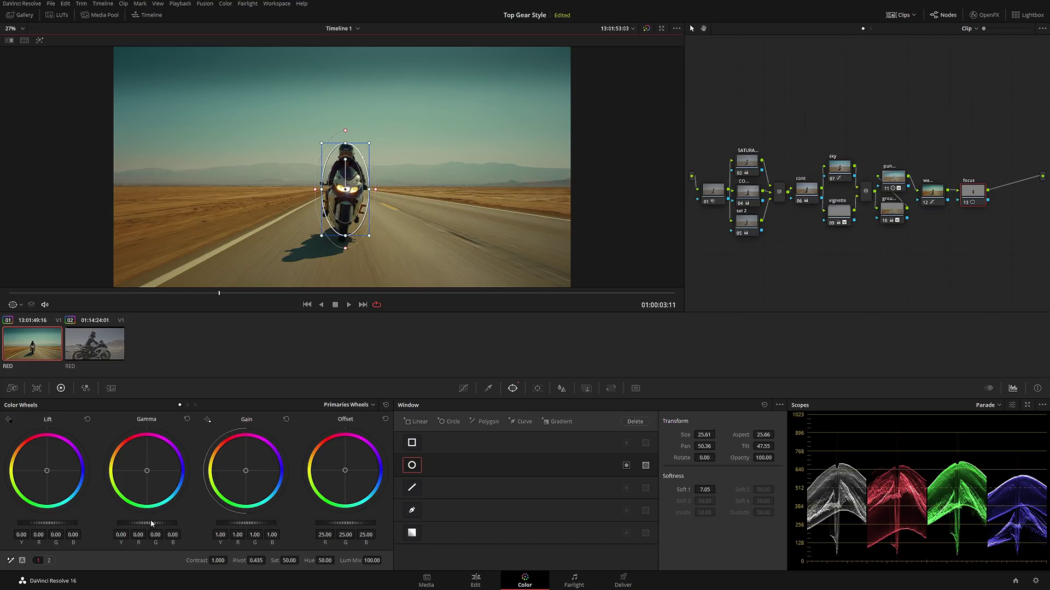
# Invert the focus node's circle window and set the node's gamma to -0.03 and gain to 1.05
pyautogui.moveTo(162, 525); pyautogui.dragTo(147, 524)
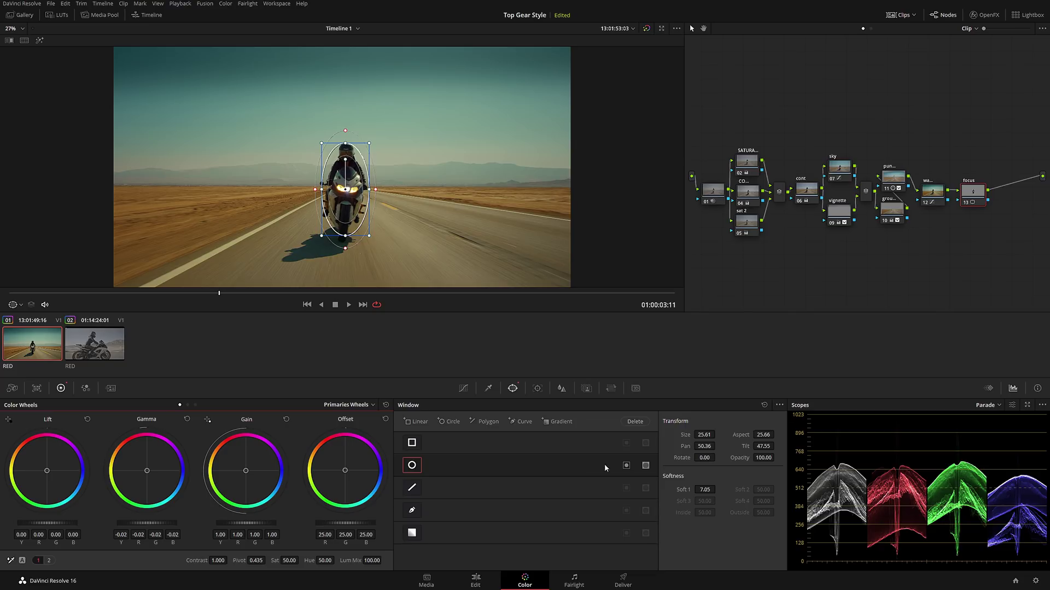
pyautogui.click(627, 465)
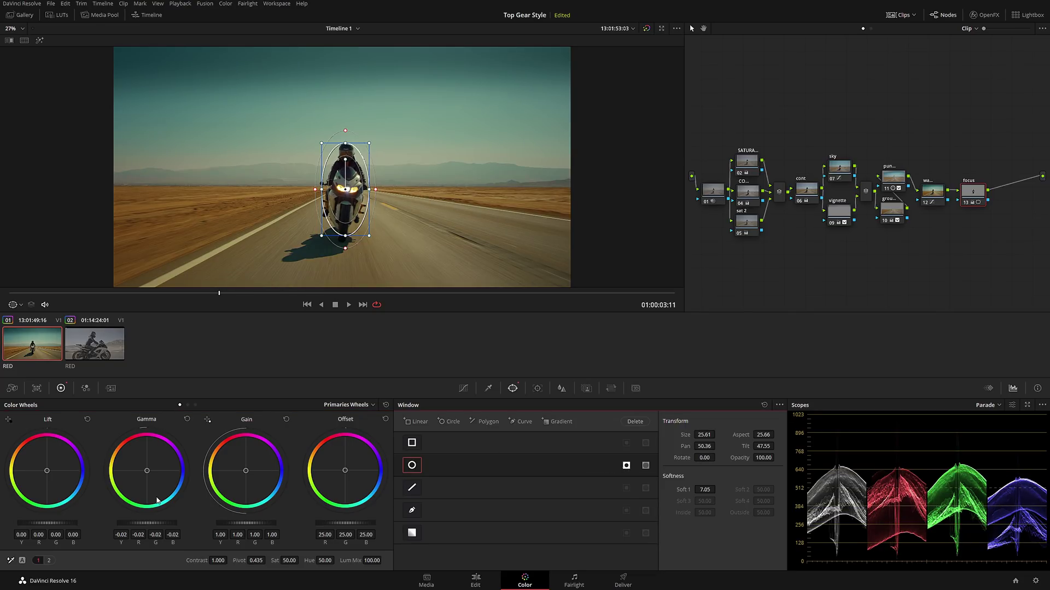
pyautogui.moveTo(146, 523); pyautogui.dragTo(143, 523)
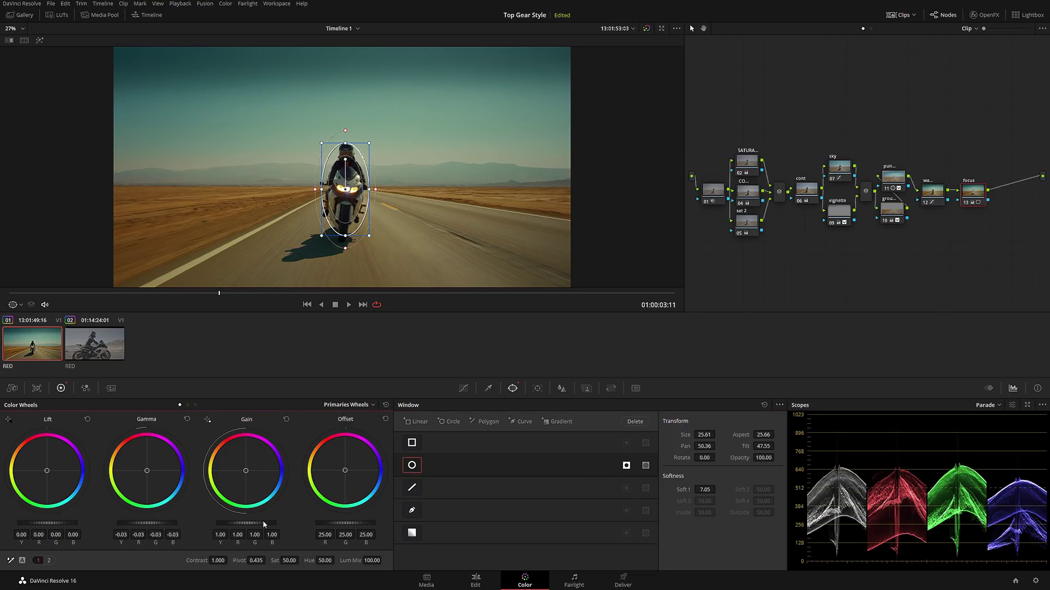
pyautogui.moveTo(246, 523); pyautogui.dragTo(257, 523)
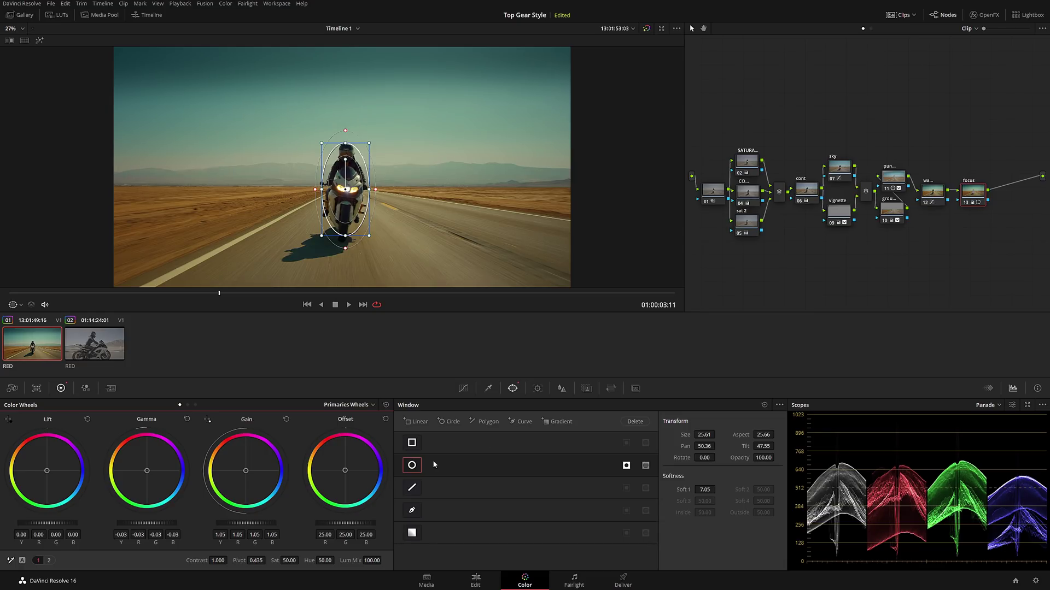
pyautogui.click(562, 389)
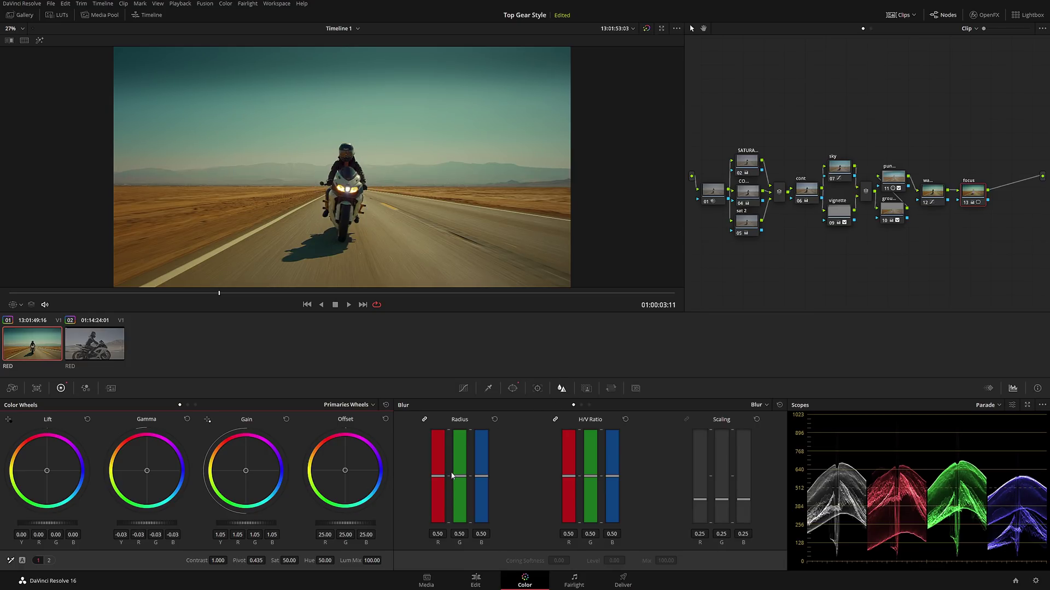
pyautogui.moveTo(460, 477); pyautogui.dragTo(461, 474)
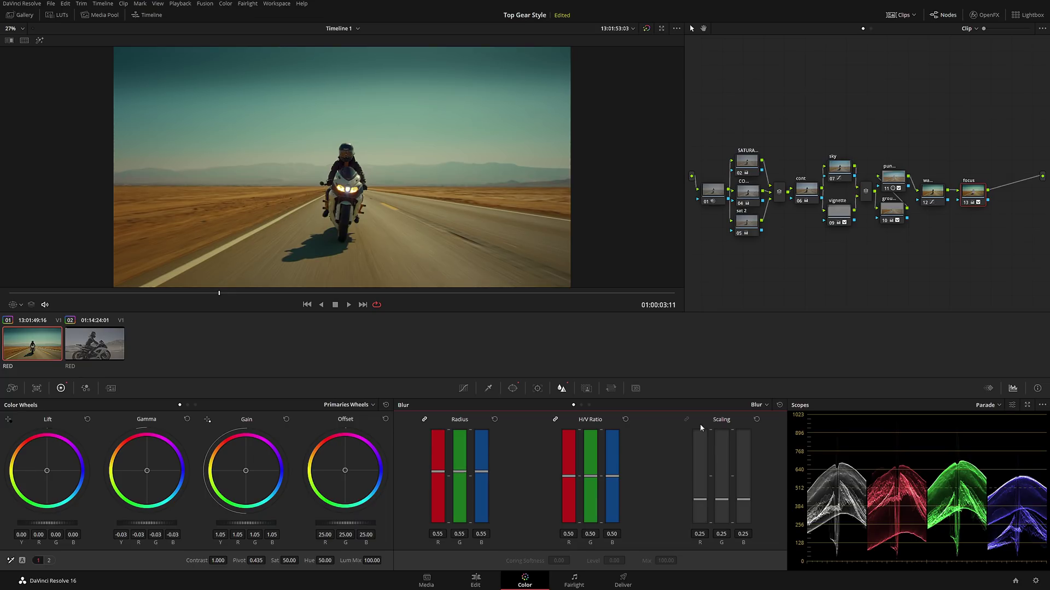
pyautogui.click(779, 405)
# Track the circle window forward from the current frame and in reverse to the start of clip 01
pyautogui.click(536, 388)
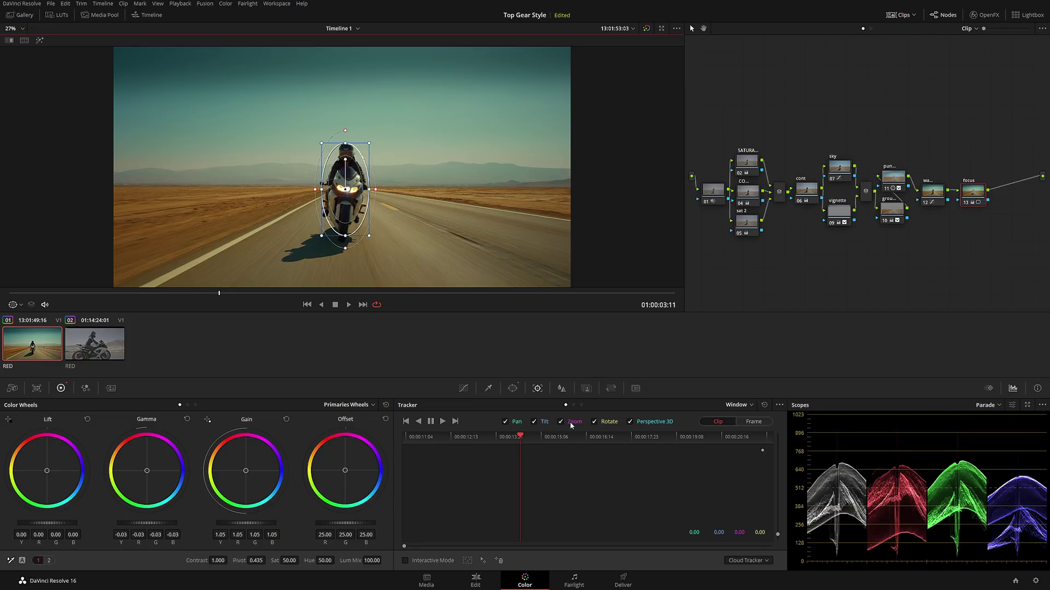
pyautogui.click(443, 421)
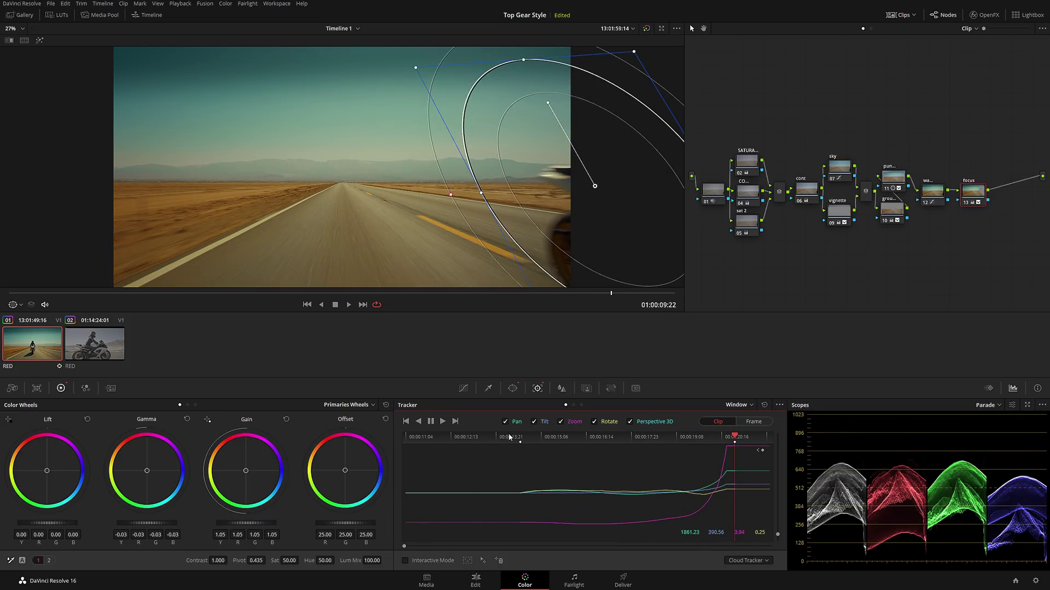
pyautogui.click(526, 439)
pyautogui.click(419, 424)
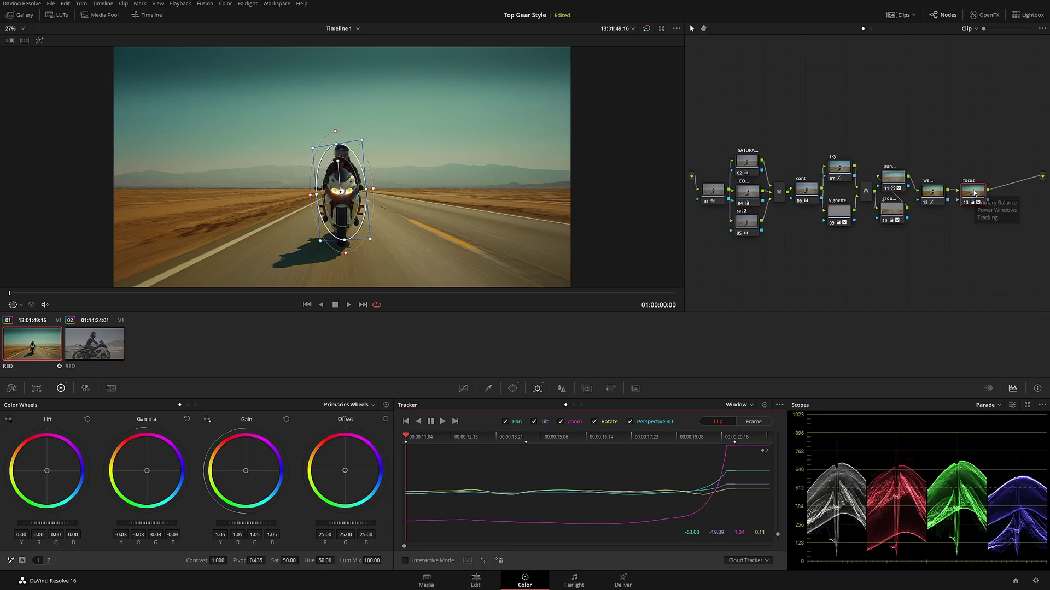
# Copy the focus node's settings onto a new serial node at the end of clip 02's chain
pyautogui.hotkey('ctrl', 'c')
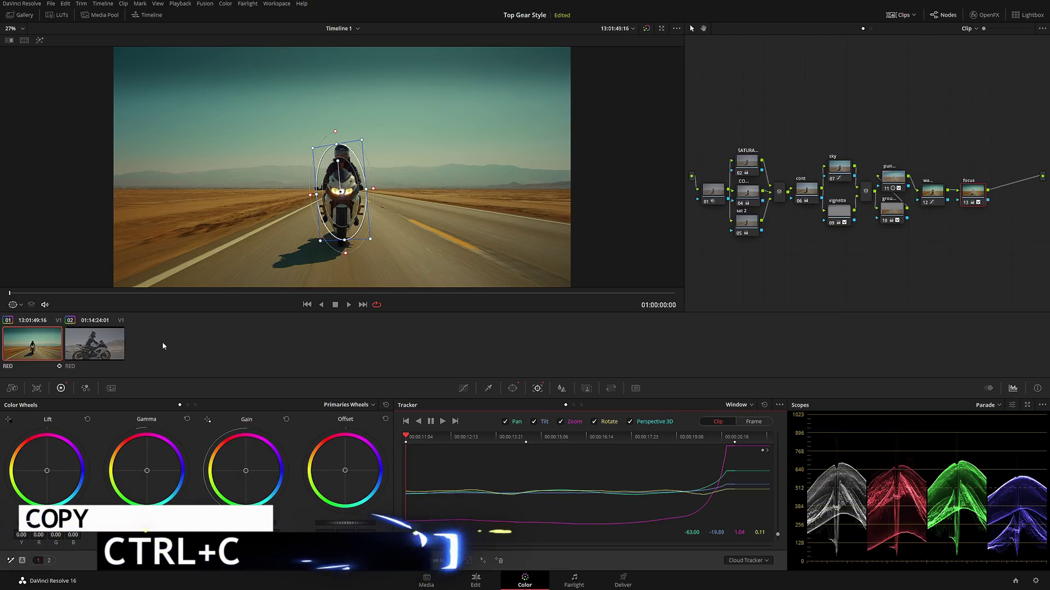
pyautogui.click(95, 350)
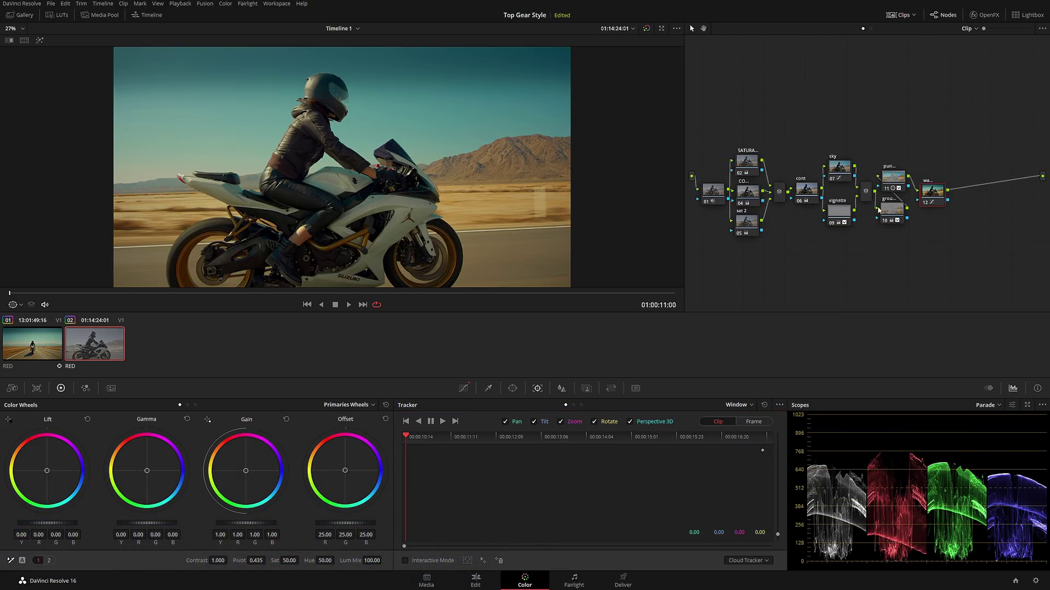
pyautogui.hotkey('alt', 's')
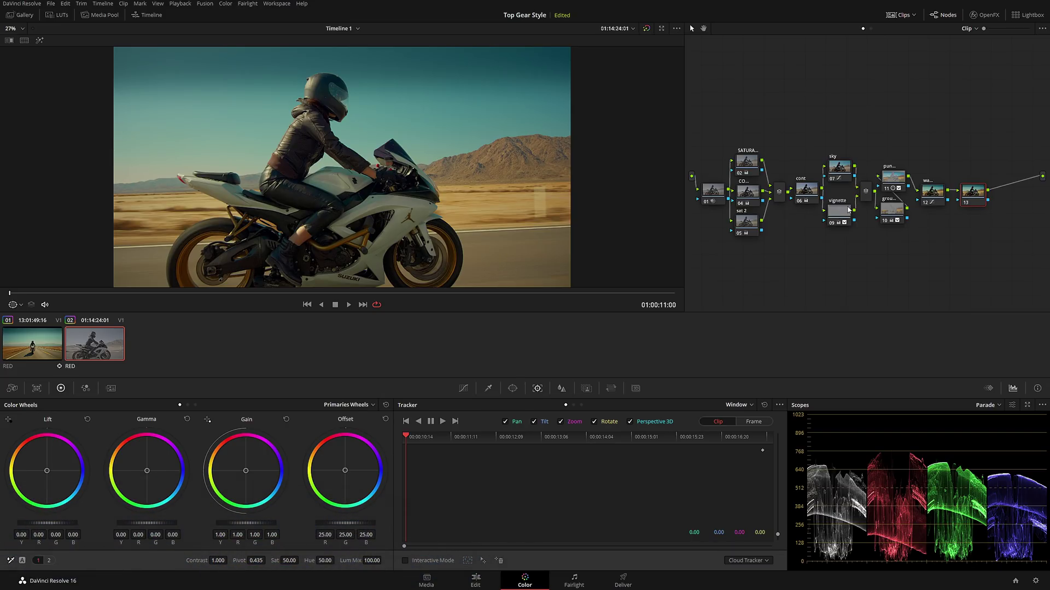
pyautogui.hotkey('ctrl', 'v')
pyautogui.hotkey('ctrl', 'v')
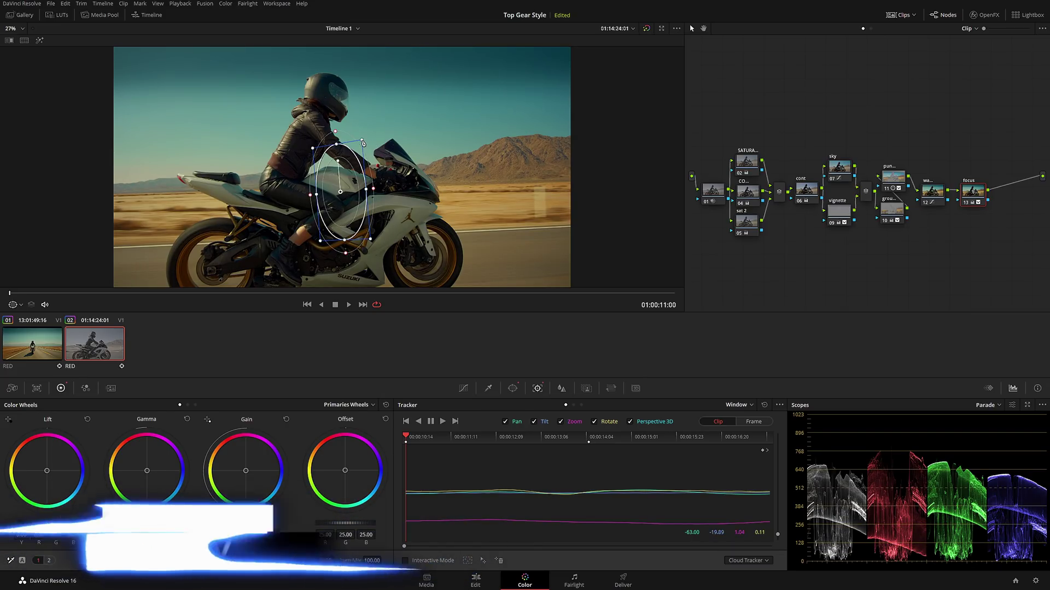
# Reshape the pasted window into a wide tilted ellipse over the motorcycle and track it forward through clip 02
pyautogui.moveTo(338, 160); pyautogui.dragTo(459, 184)
pyautogui.moveTo(341, 202); pyautogui.dragTo(354, 208)
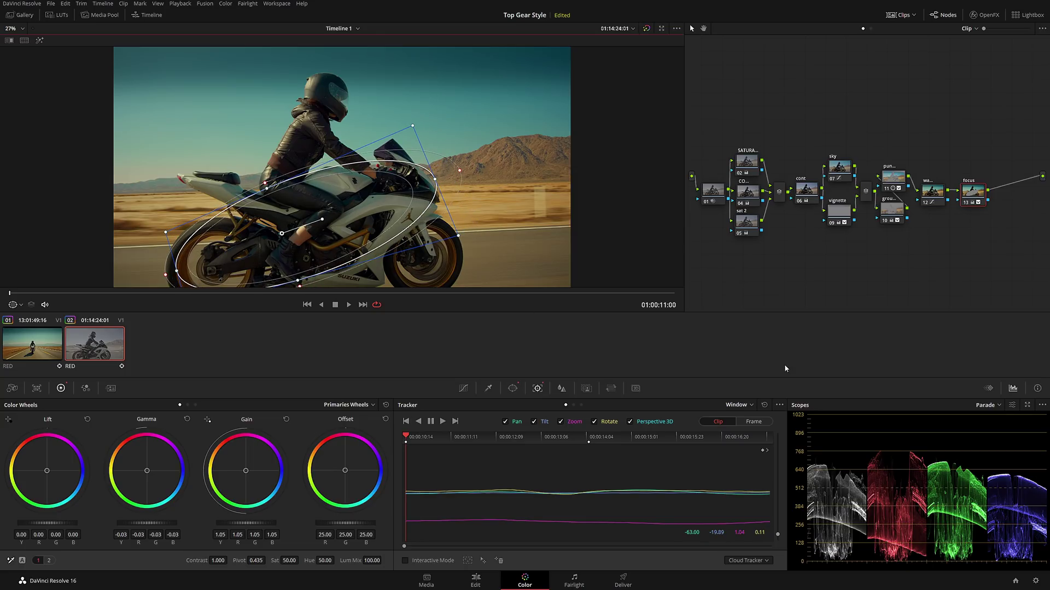
pyautogui.click(443, 421)
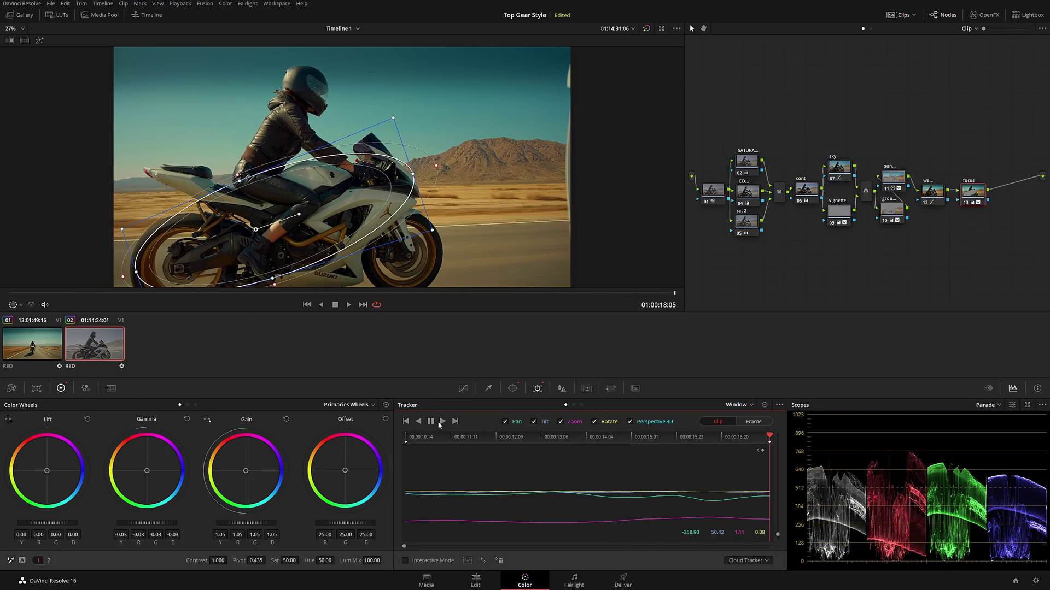
pyautogui.moveTo(281, 294); pyautogui.dragTo(174, 293)
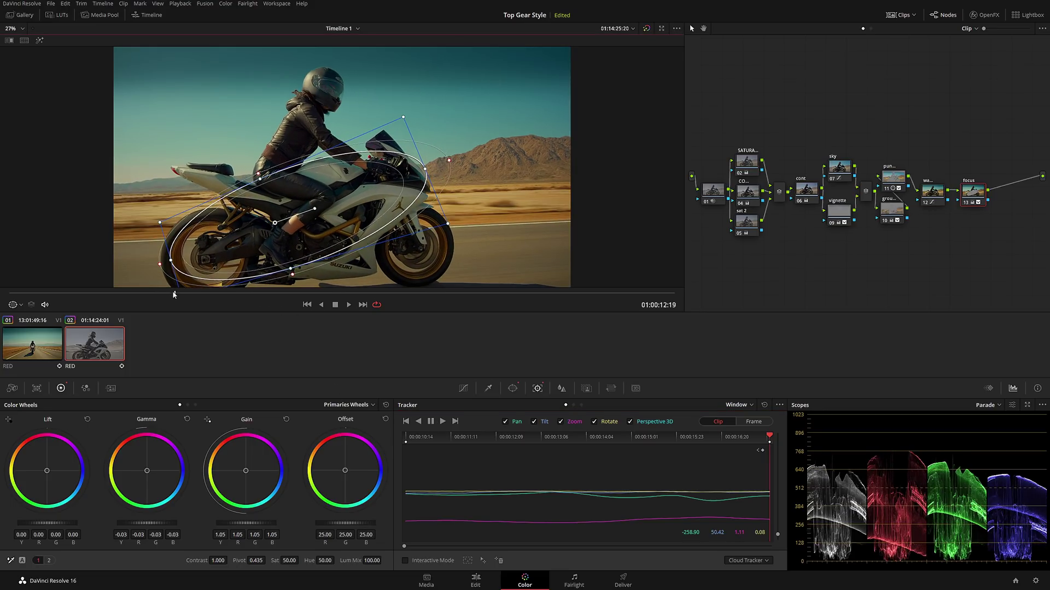
# Hide the clip thumbnails and play the graded timeline from the start of clip 01 in full-page view
pyautogui.click(900, 14)
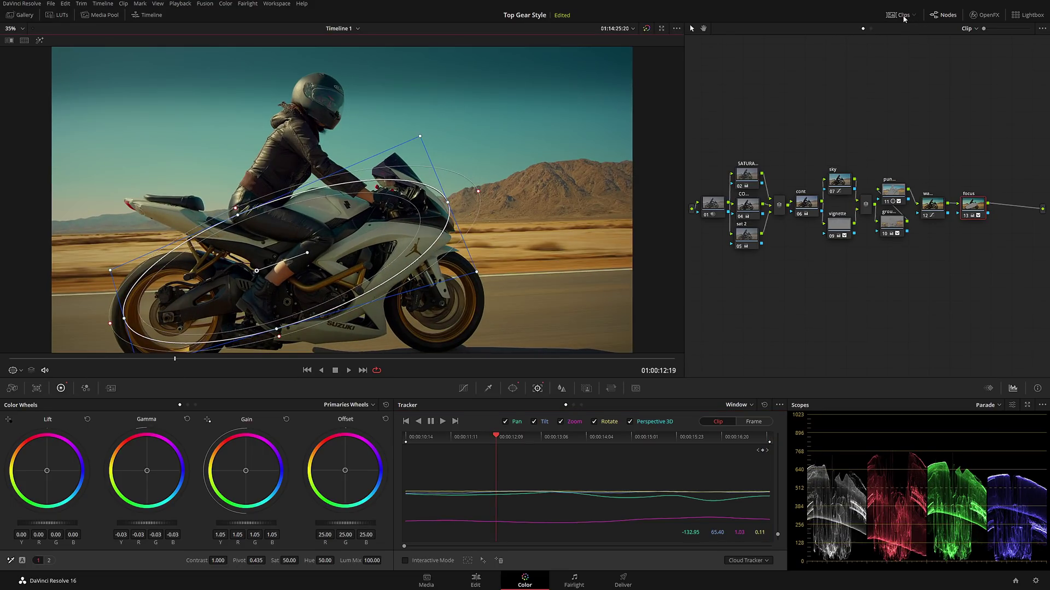
pyautogui.click(307, 370)
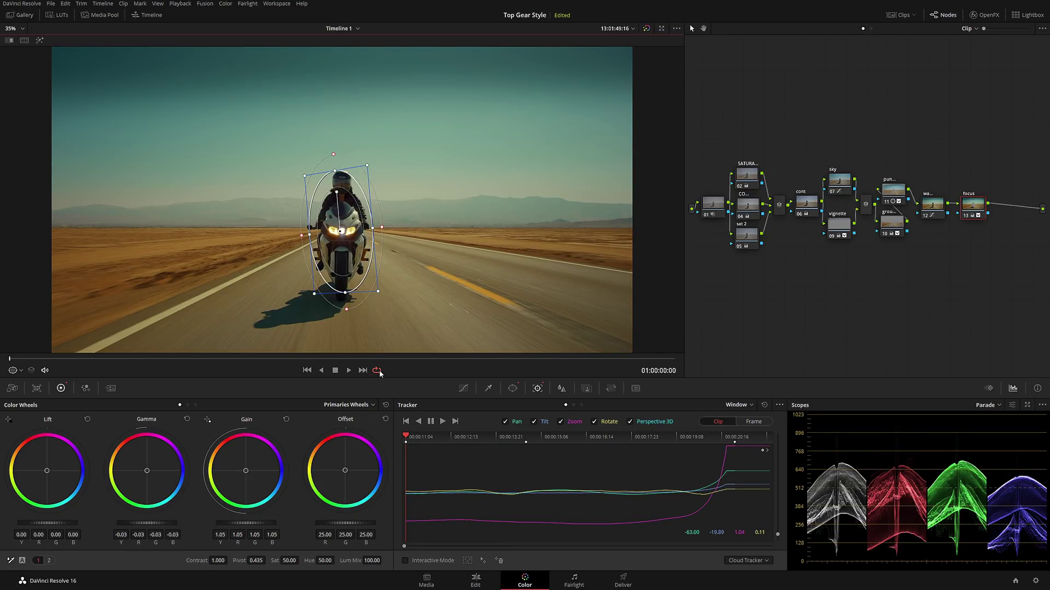
pyautogui.hotkey('shift', 'f')
pyautogui.press('space')
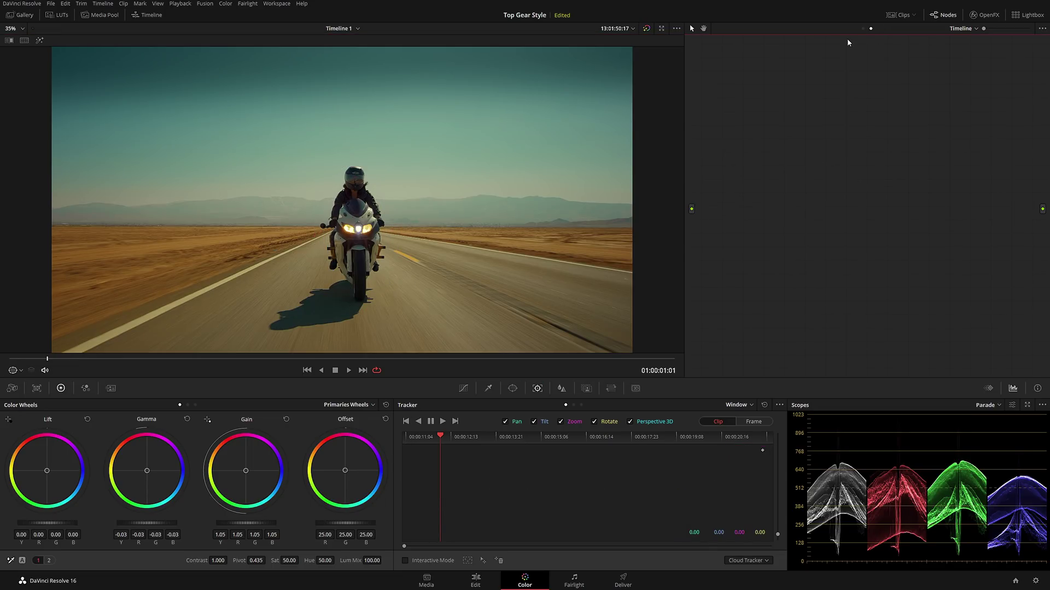
# Add a serial node near the source end of the timeline-level node graph and show the OpenFX library
pyautogui.hotkey('alt', 's')
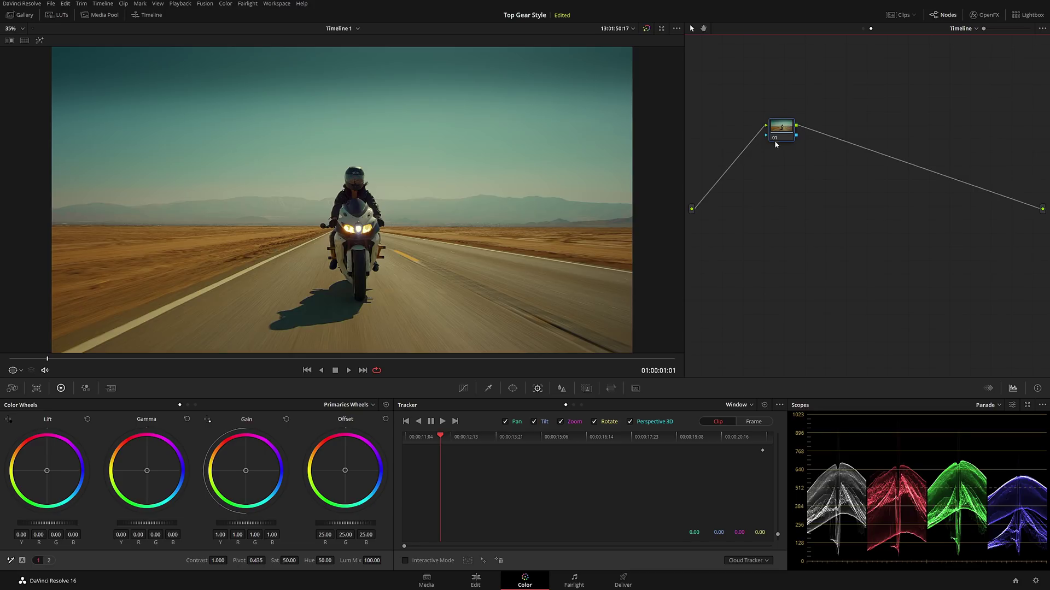
pyautogui.moveTo(777, 139); pyautogui.dragTo(752, 187)
pyautogui.click(984, 15)
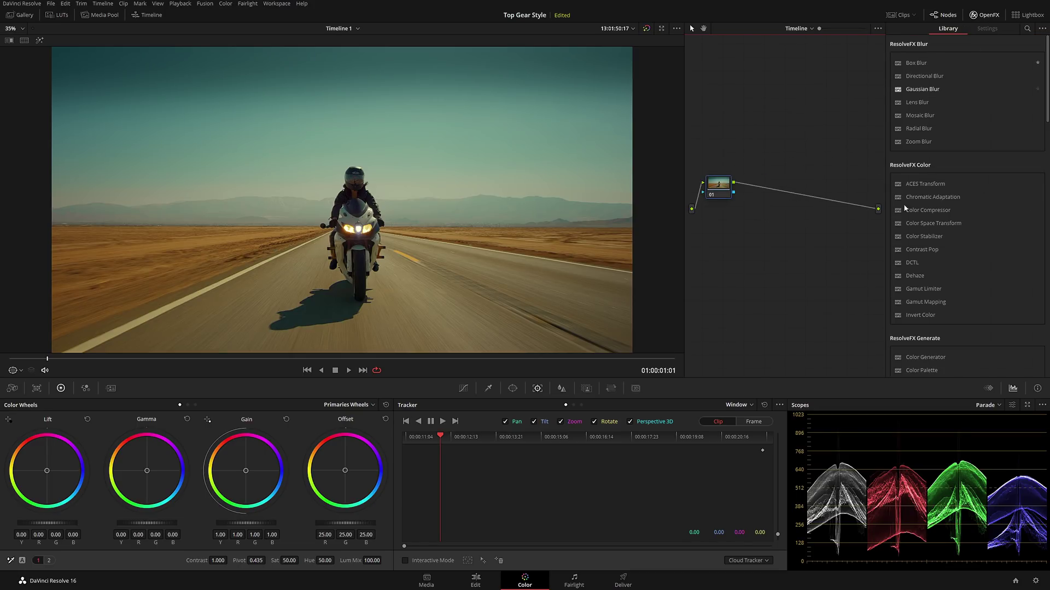
# Search the effects library for "film" and apply Film Grain to the timeline-level node
pyautogui.scroll(-5, 949, 231)
pyautogui.scroll(-10, 971, 227)
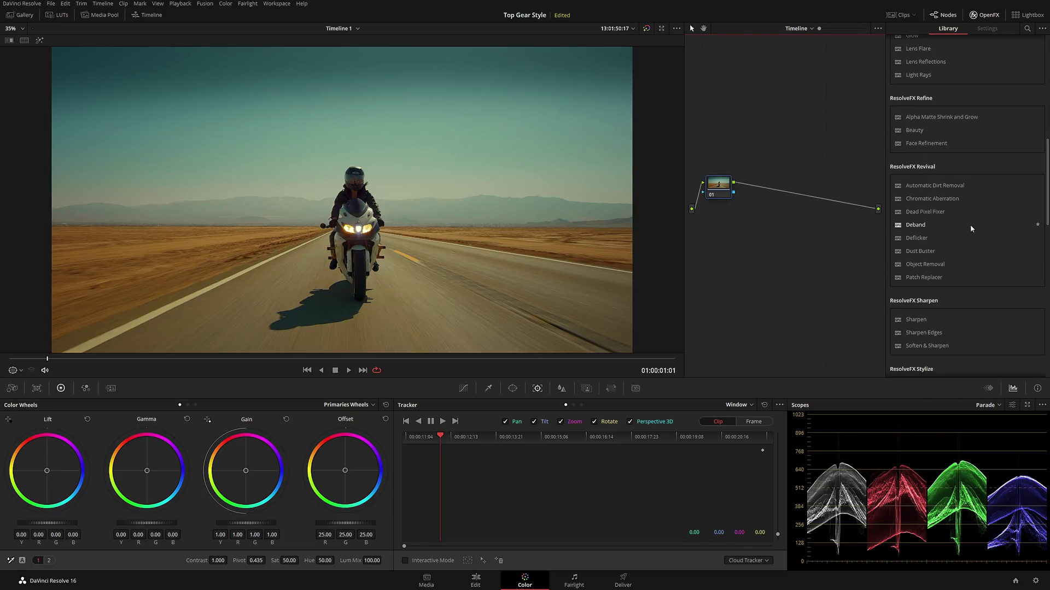
pyautogui.scroll(-5, 970, 229)
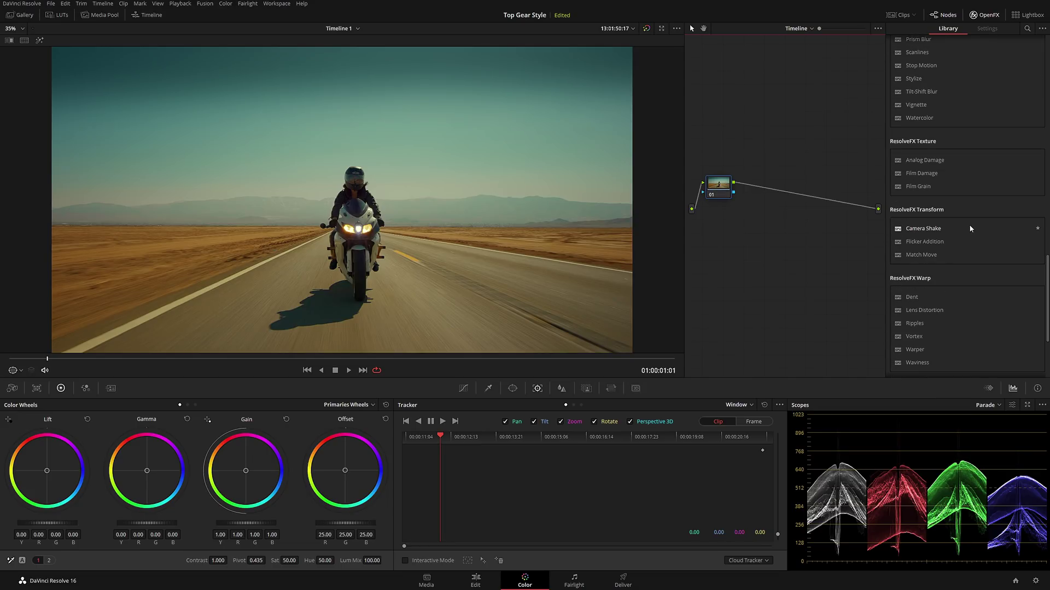
pyautogui.scroll(10, 969, 227)
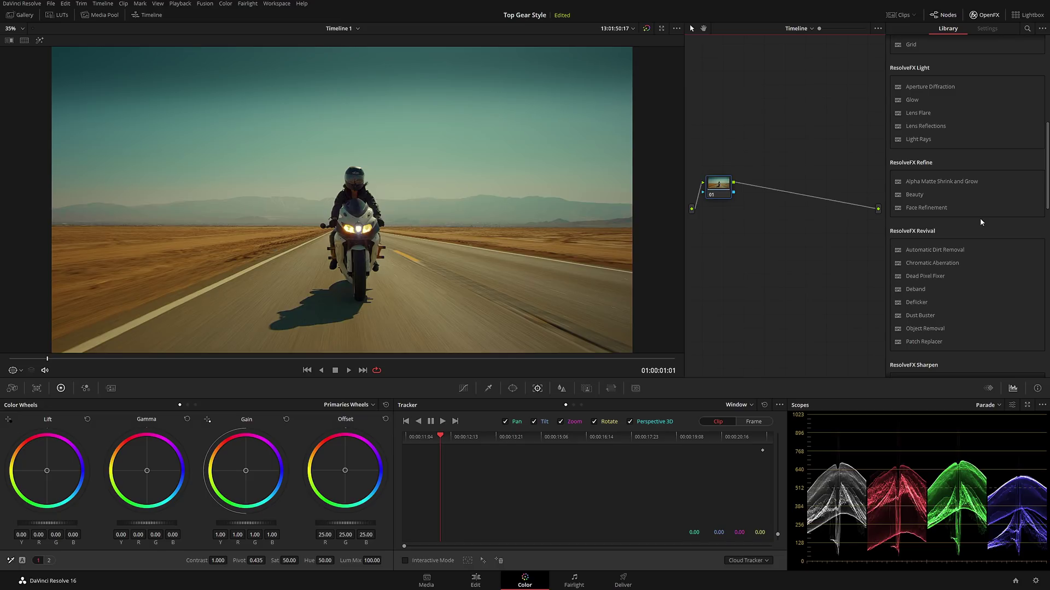
pyautogui.scroll(-3, 980, 222)
pyautogui.scroll(3, 980, 222)
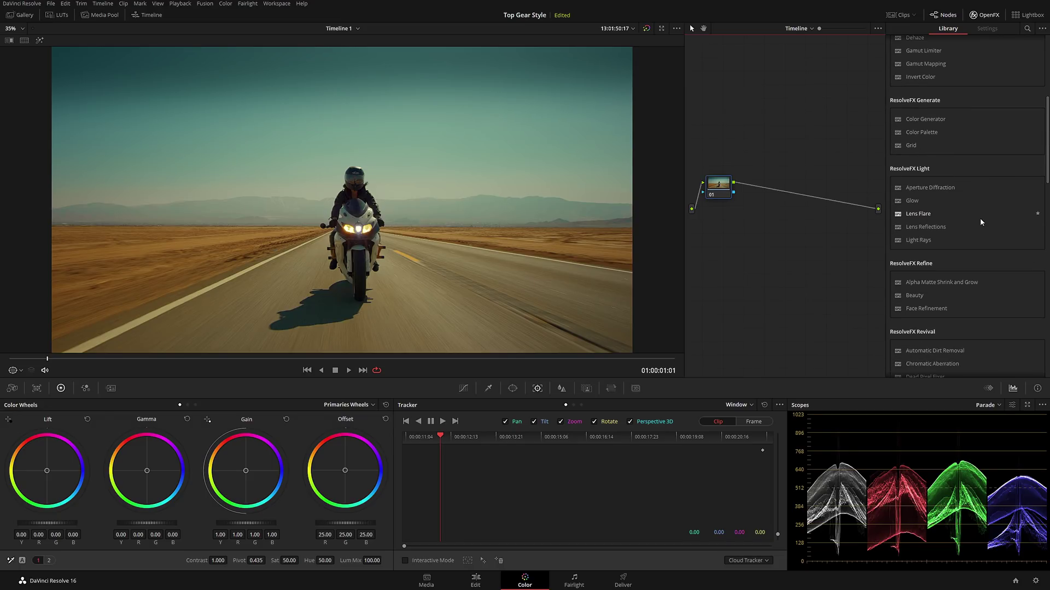
pyautogui.scroll(2, 980, 221)
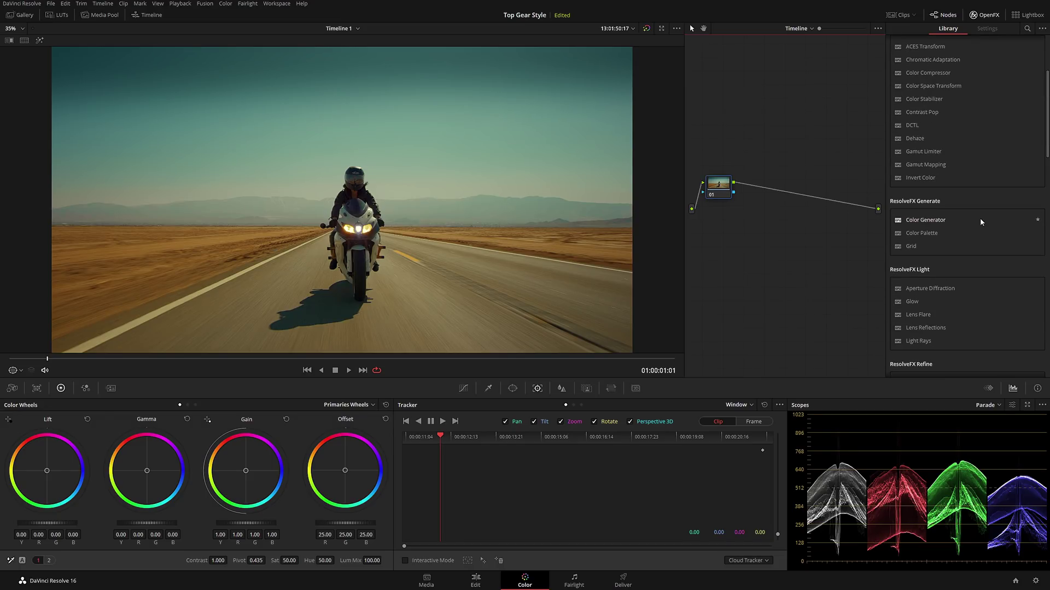
pyautogui.click(1026, 30)
pyautogui.write('film')
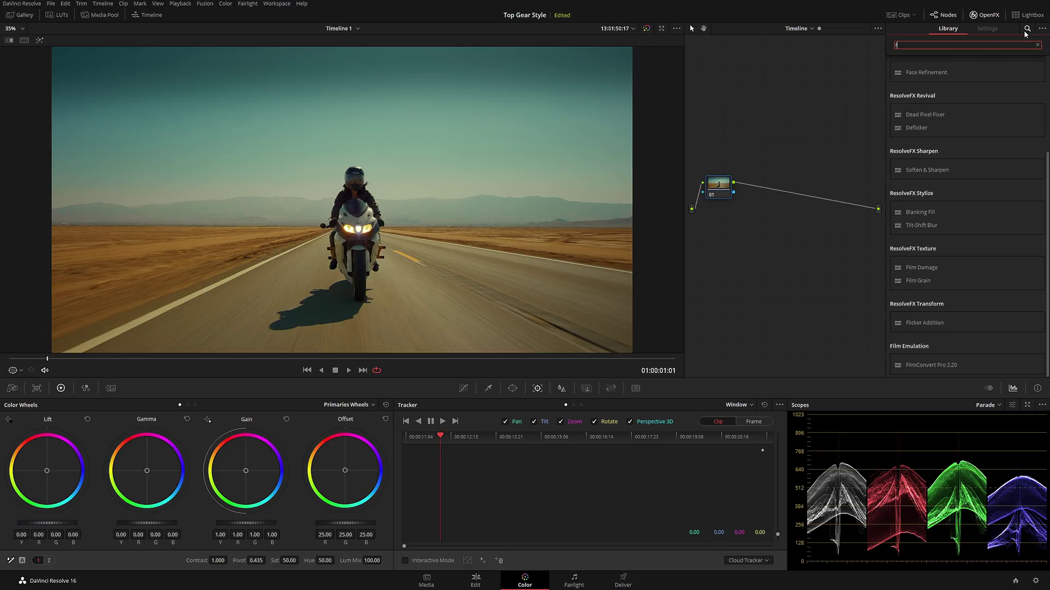
pyautogui.moveTo(918, 97); pyautogui.dragTo(714, 186)
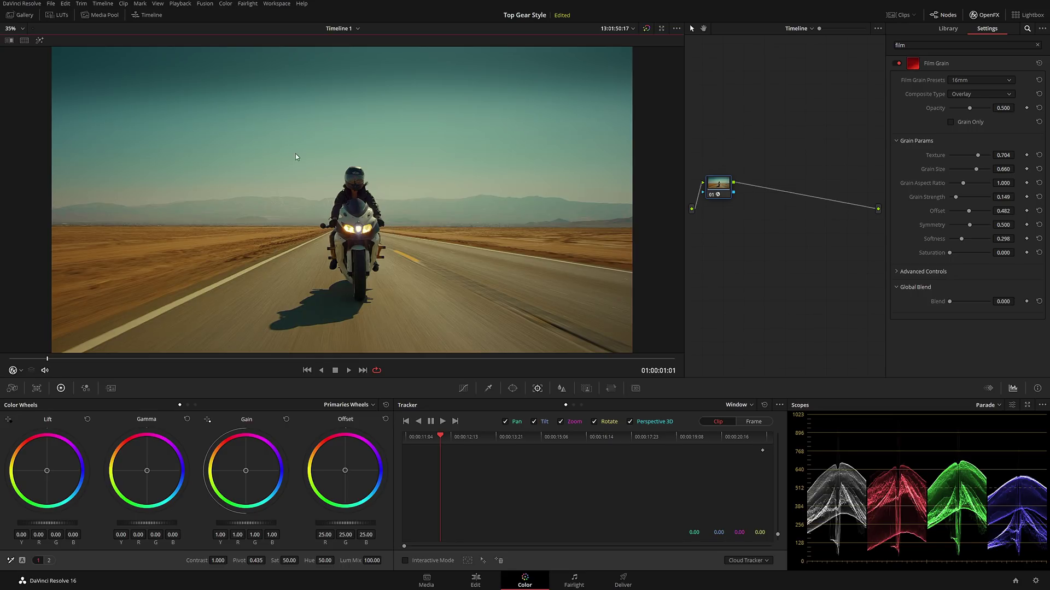
# Set the Film Grain preset to 16mm 250D, check the grain on the image, and close the effects library
pyautogui.scroll(6, 295, 157)
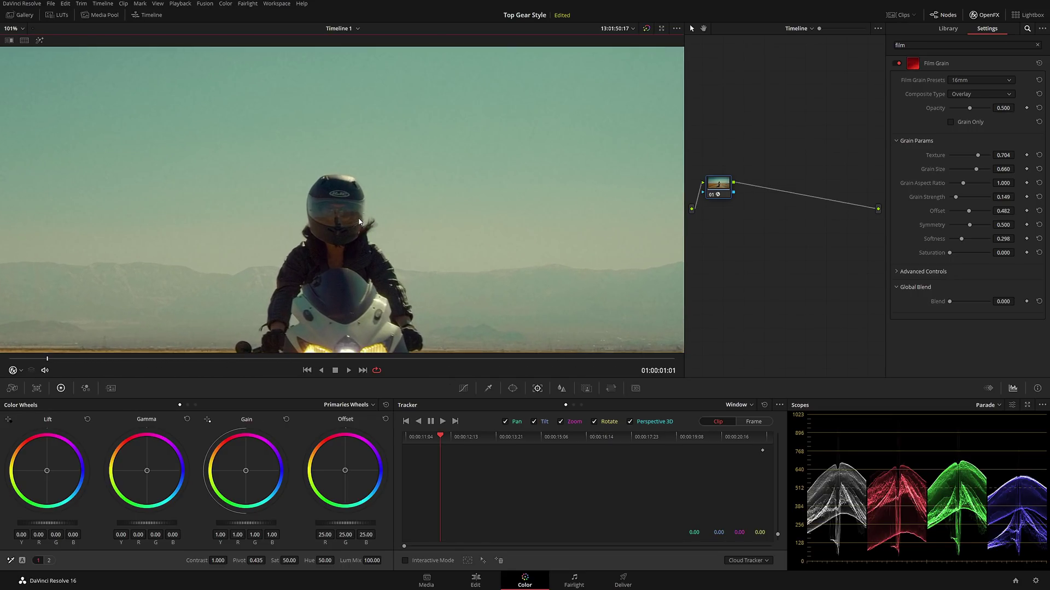
pyautogui.scroll(2, 359, 221)
pyautogui.click(964, 78)
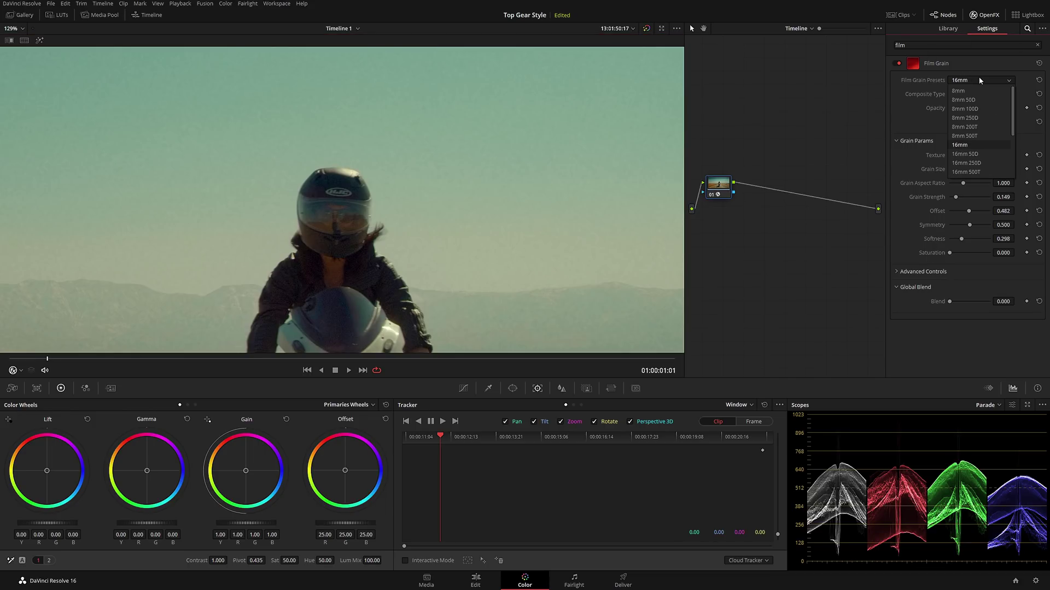
pyautogui.click(977, 164)
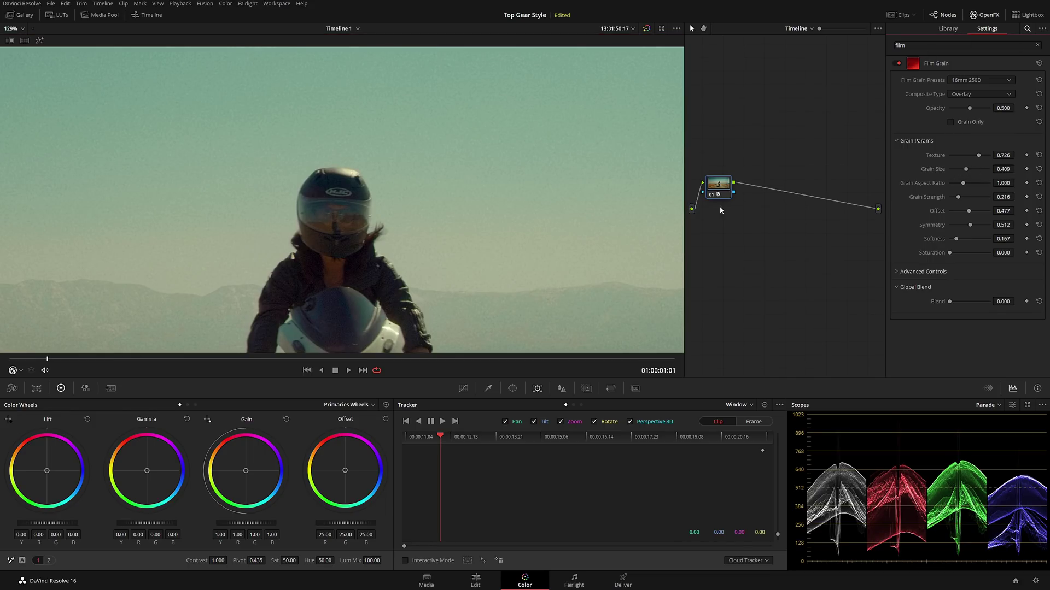
pyautogui.scroll(-4, 411, 212)
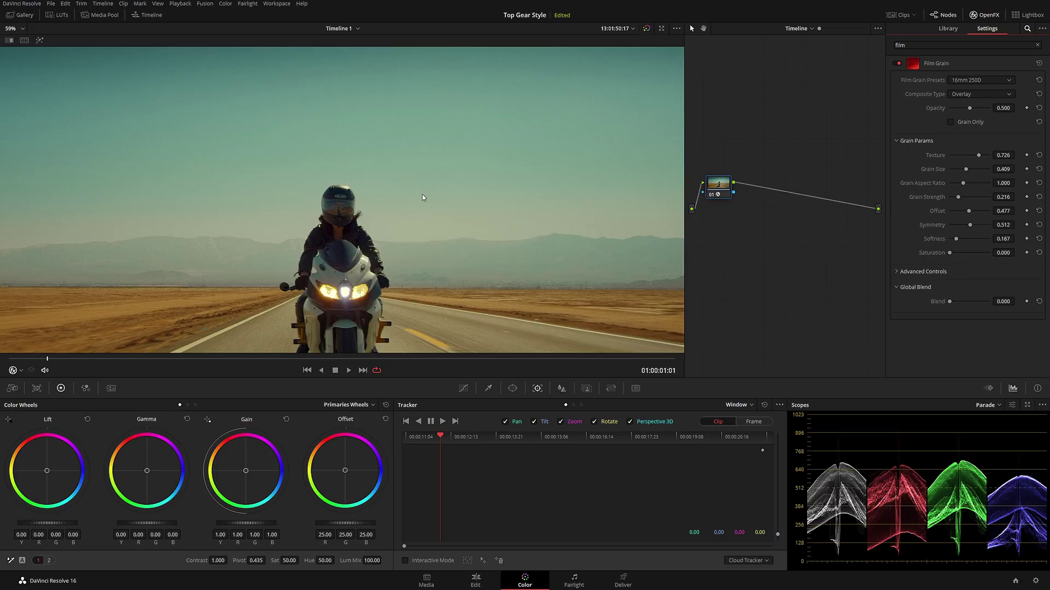
pyautogui.scroll(-1, 418, 228)
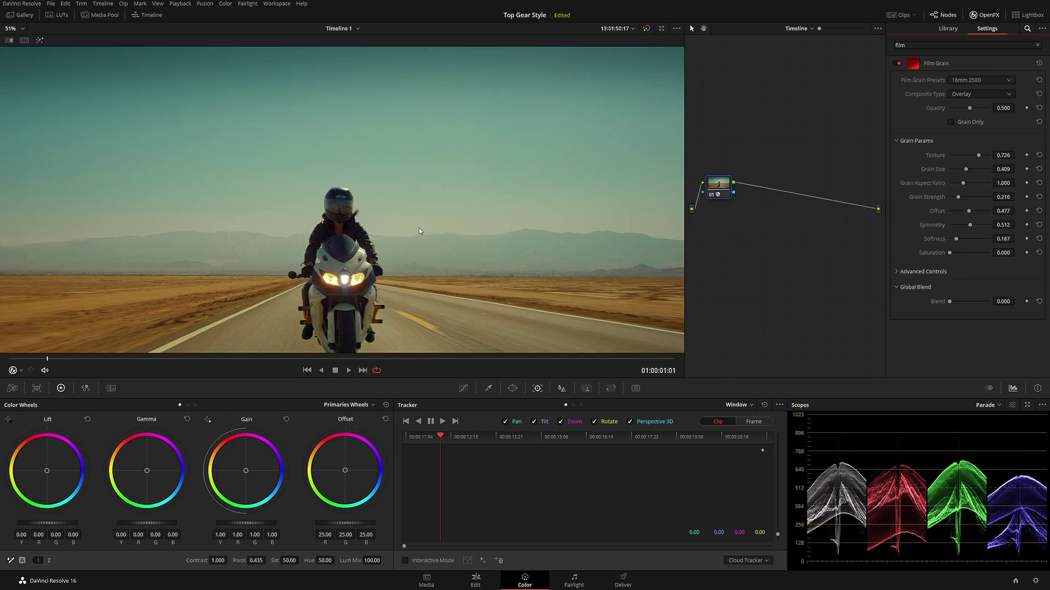
pyautogui.click(988, 15)
# Limit the grain node with a luminance qualifier at a low of 62.6 and turn on the highlight preview
pyautogui.scroll(2, 391, 204)
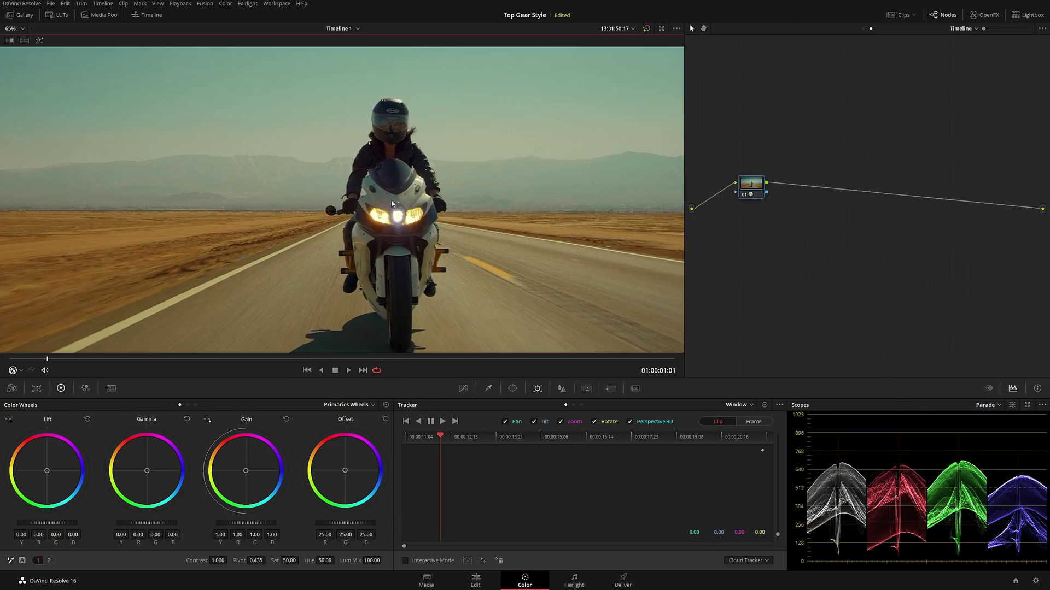
pyautogui.scroll(6, 391, 204)
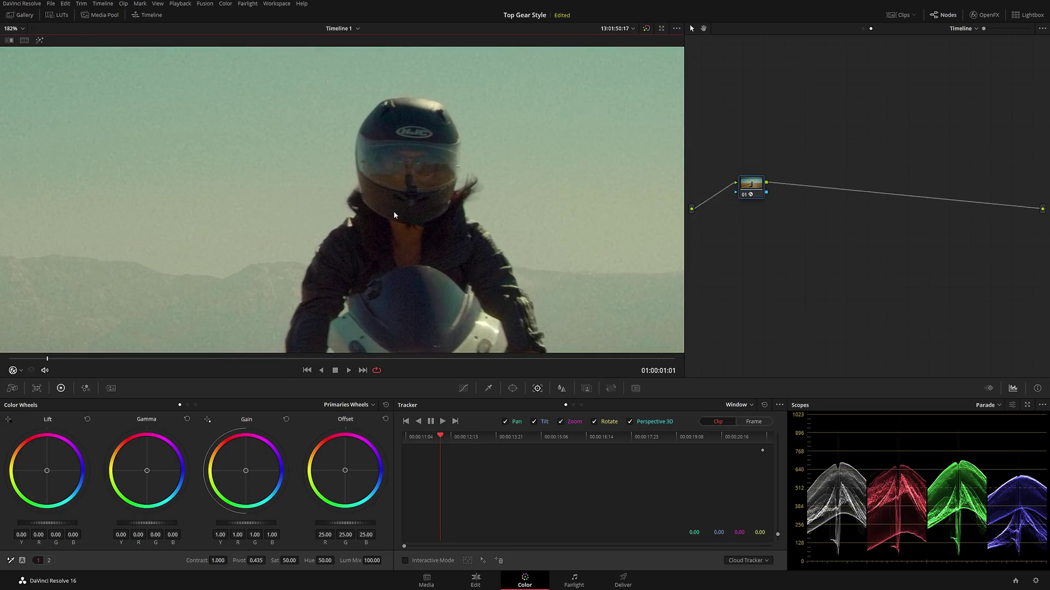
pyautogui.scroll(1, 421, 210)
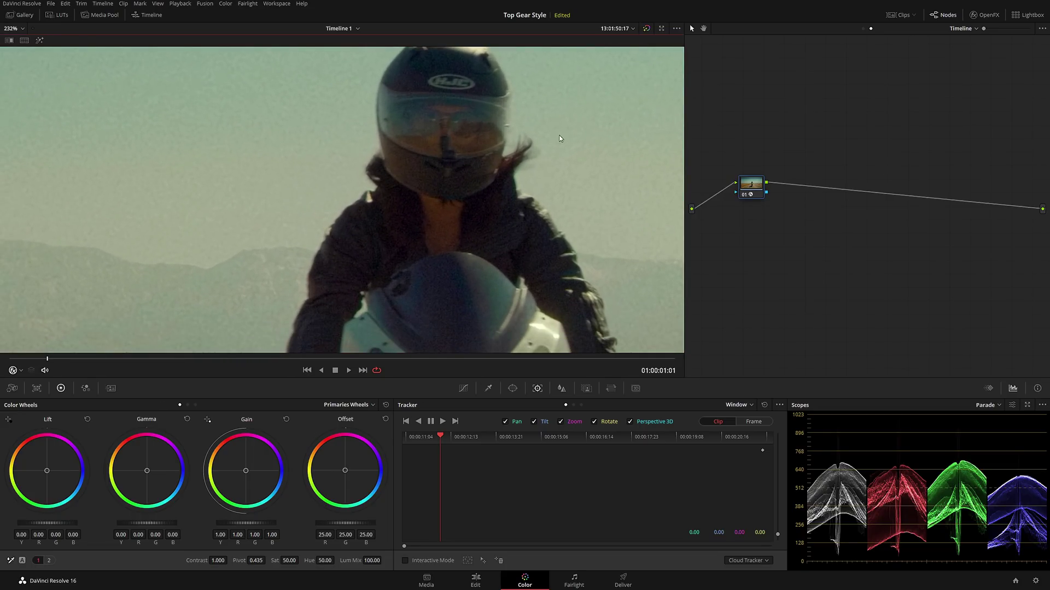
pyautogui.click(489, 389)
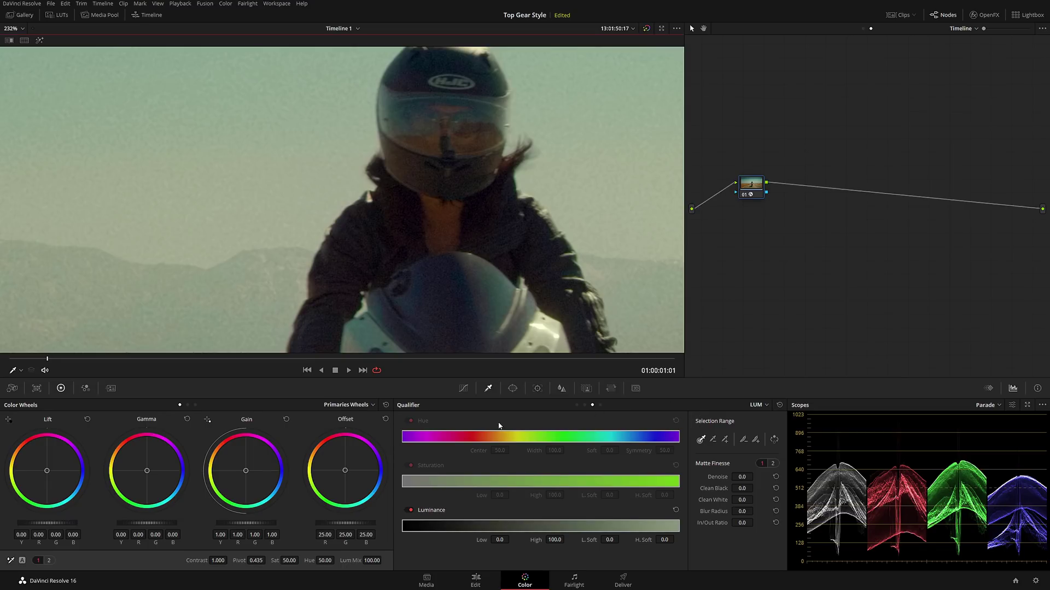
pyautogui.moveTo(506, 541); pyautogui.dragTo(516, 538)
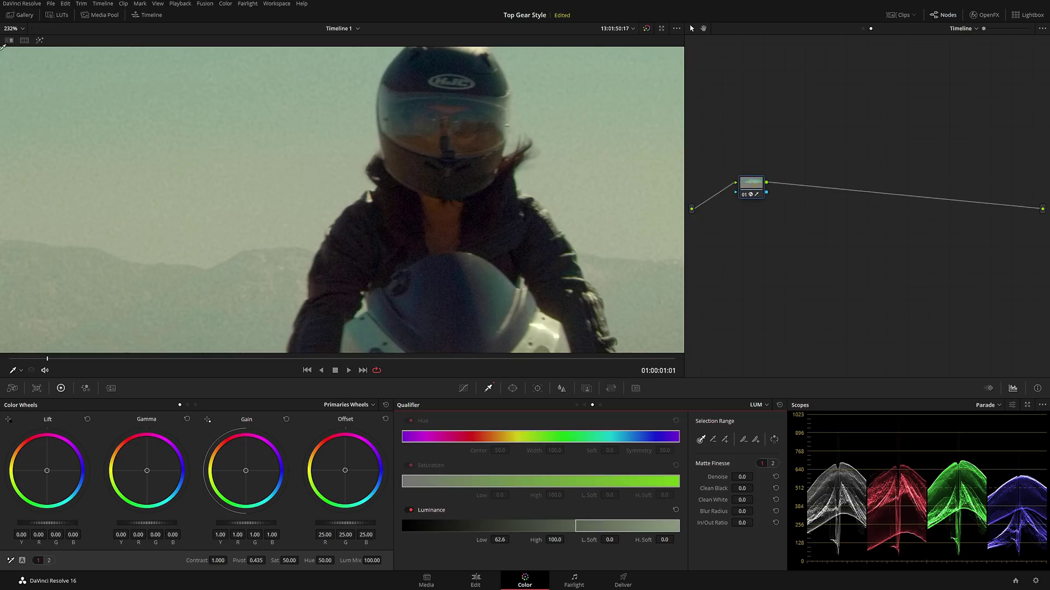
pyautogui.click(40, 41)
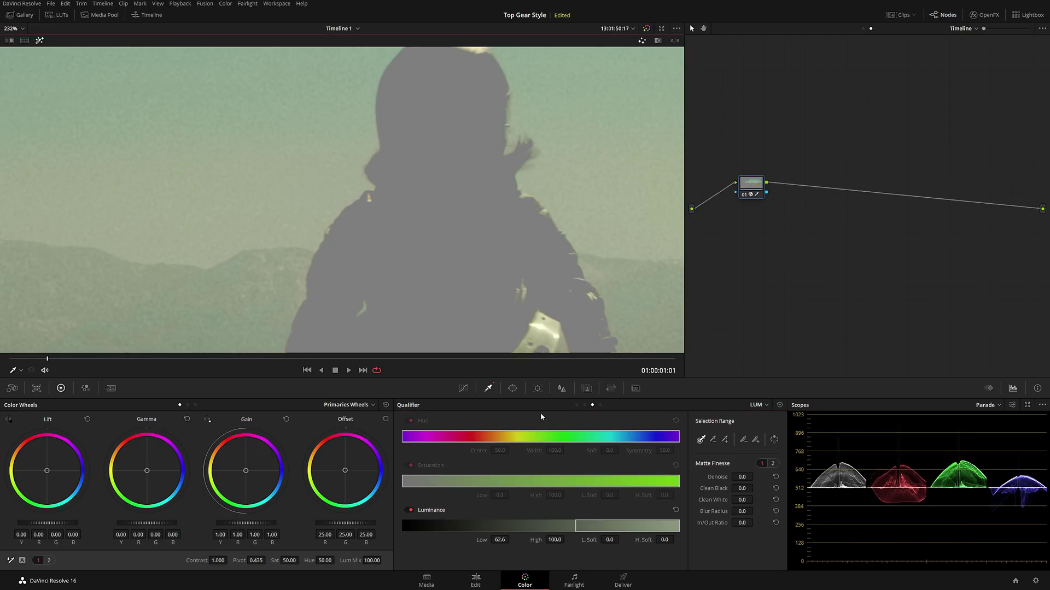
# Refine the luminance qualifier to a low of 61.1 and a low softness of 4.4, then turn off the highlight preview
pyautogui.hotkey('ctrl', '-')
pyautogui.moveTo(501, 539); pyautogui.dragTo(511, 540)
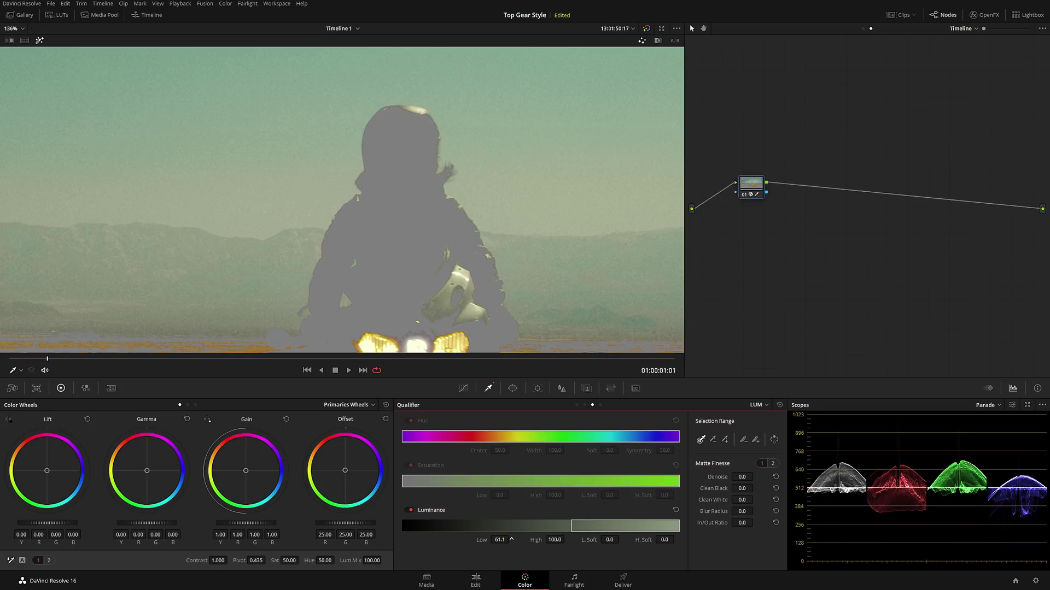
pyautogui.moveTo(621, 540); pyautogui.dragTo(617, 539)
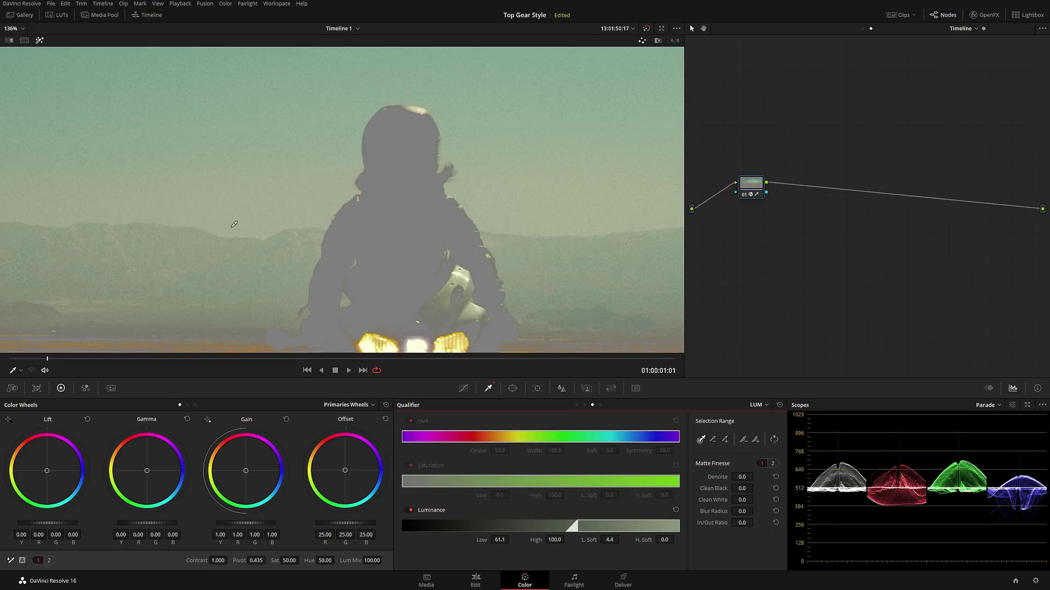
pyautogui.click(40, 40)
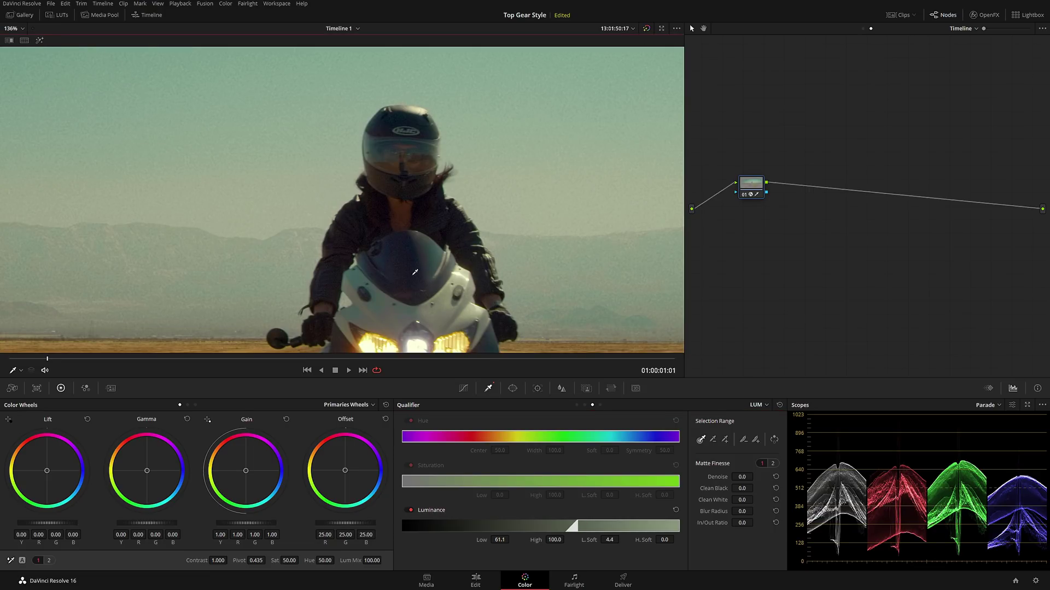
# Check the whole frame with the grain applied and switch the viewer to full-page view
pyautogui.scroll(-8, 415, 272)
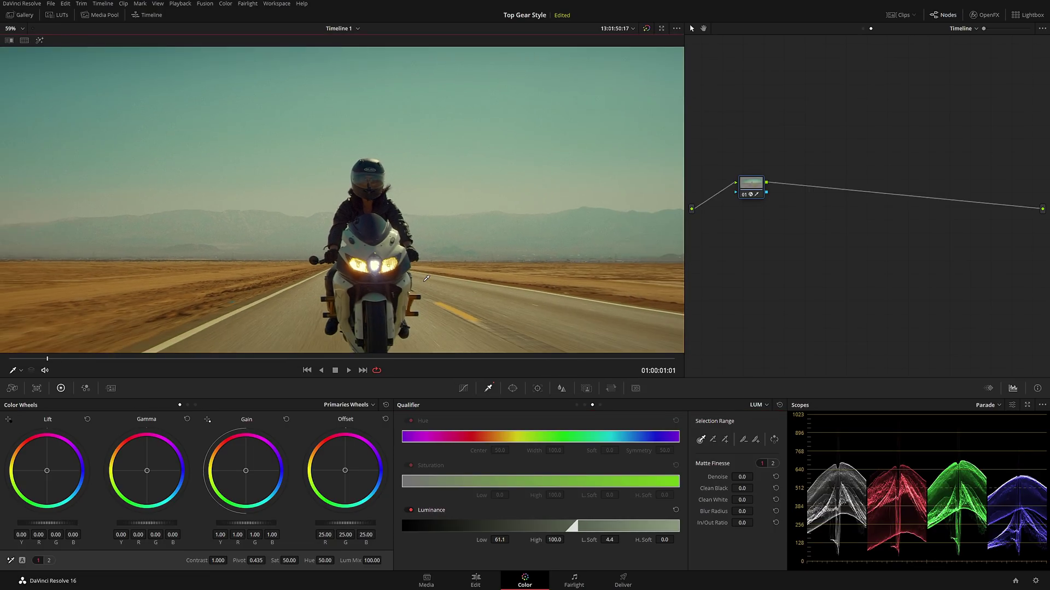
pyautogui.scroll(-1, 427, 279)
pyautogui.scroll(-2, 427, 279)
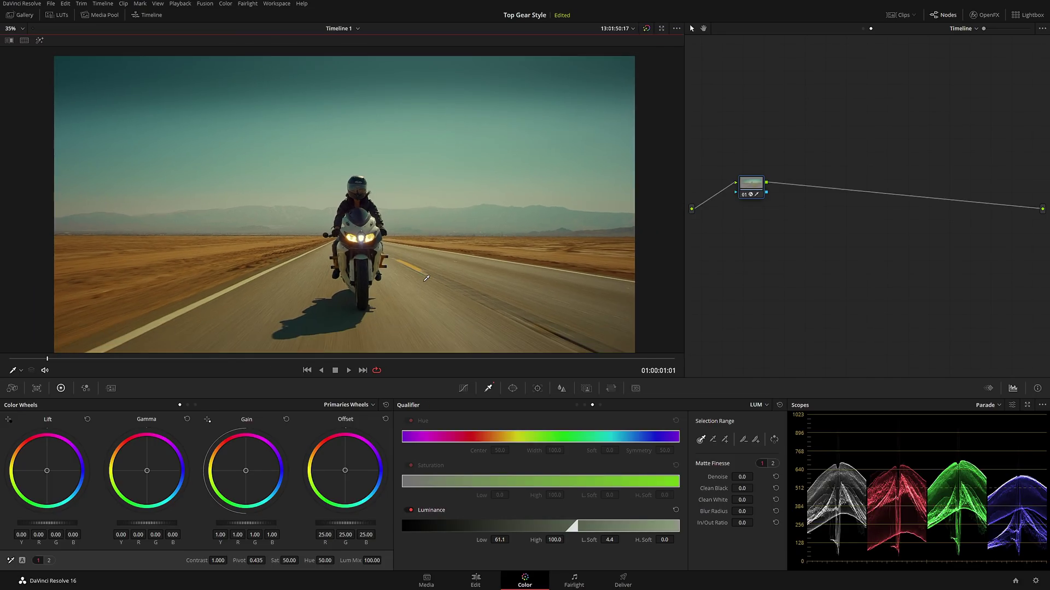
pyautogui.scroll(1, 427, 279)
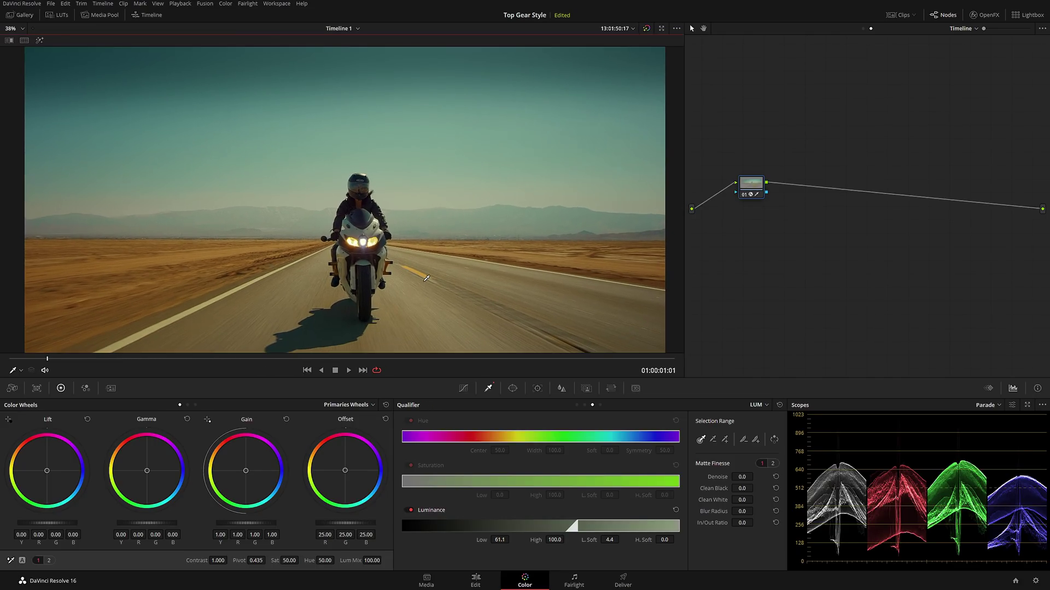
pyautogui.hotkey('alt', 'f')
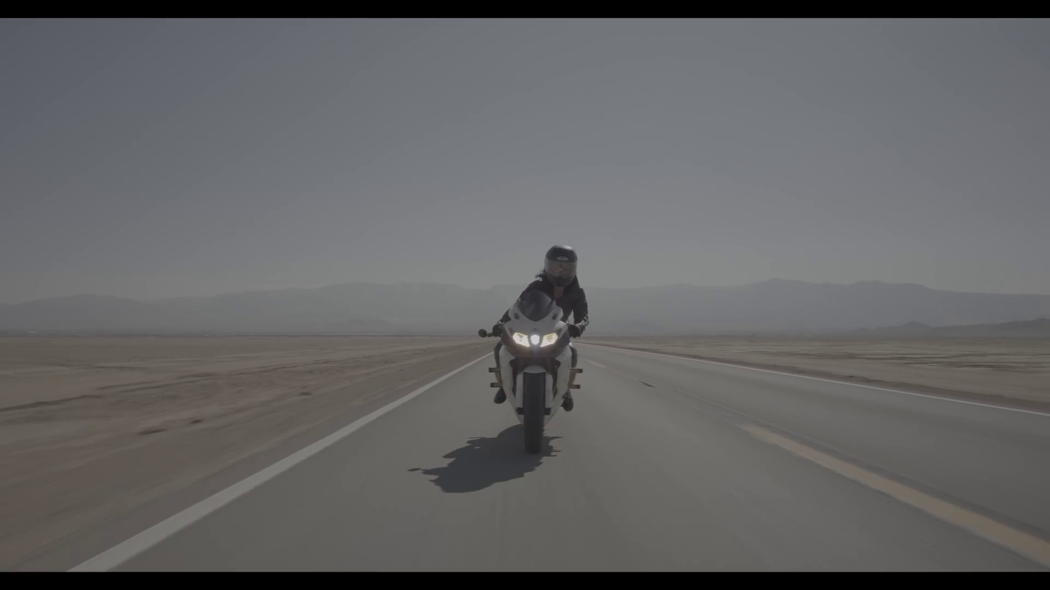